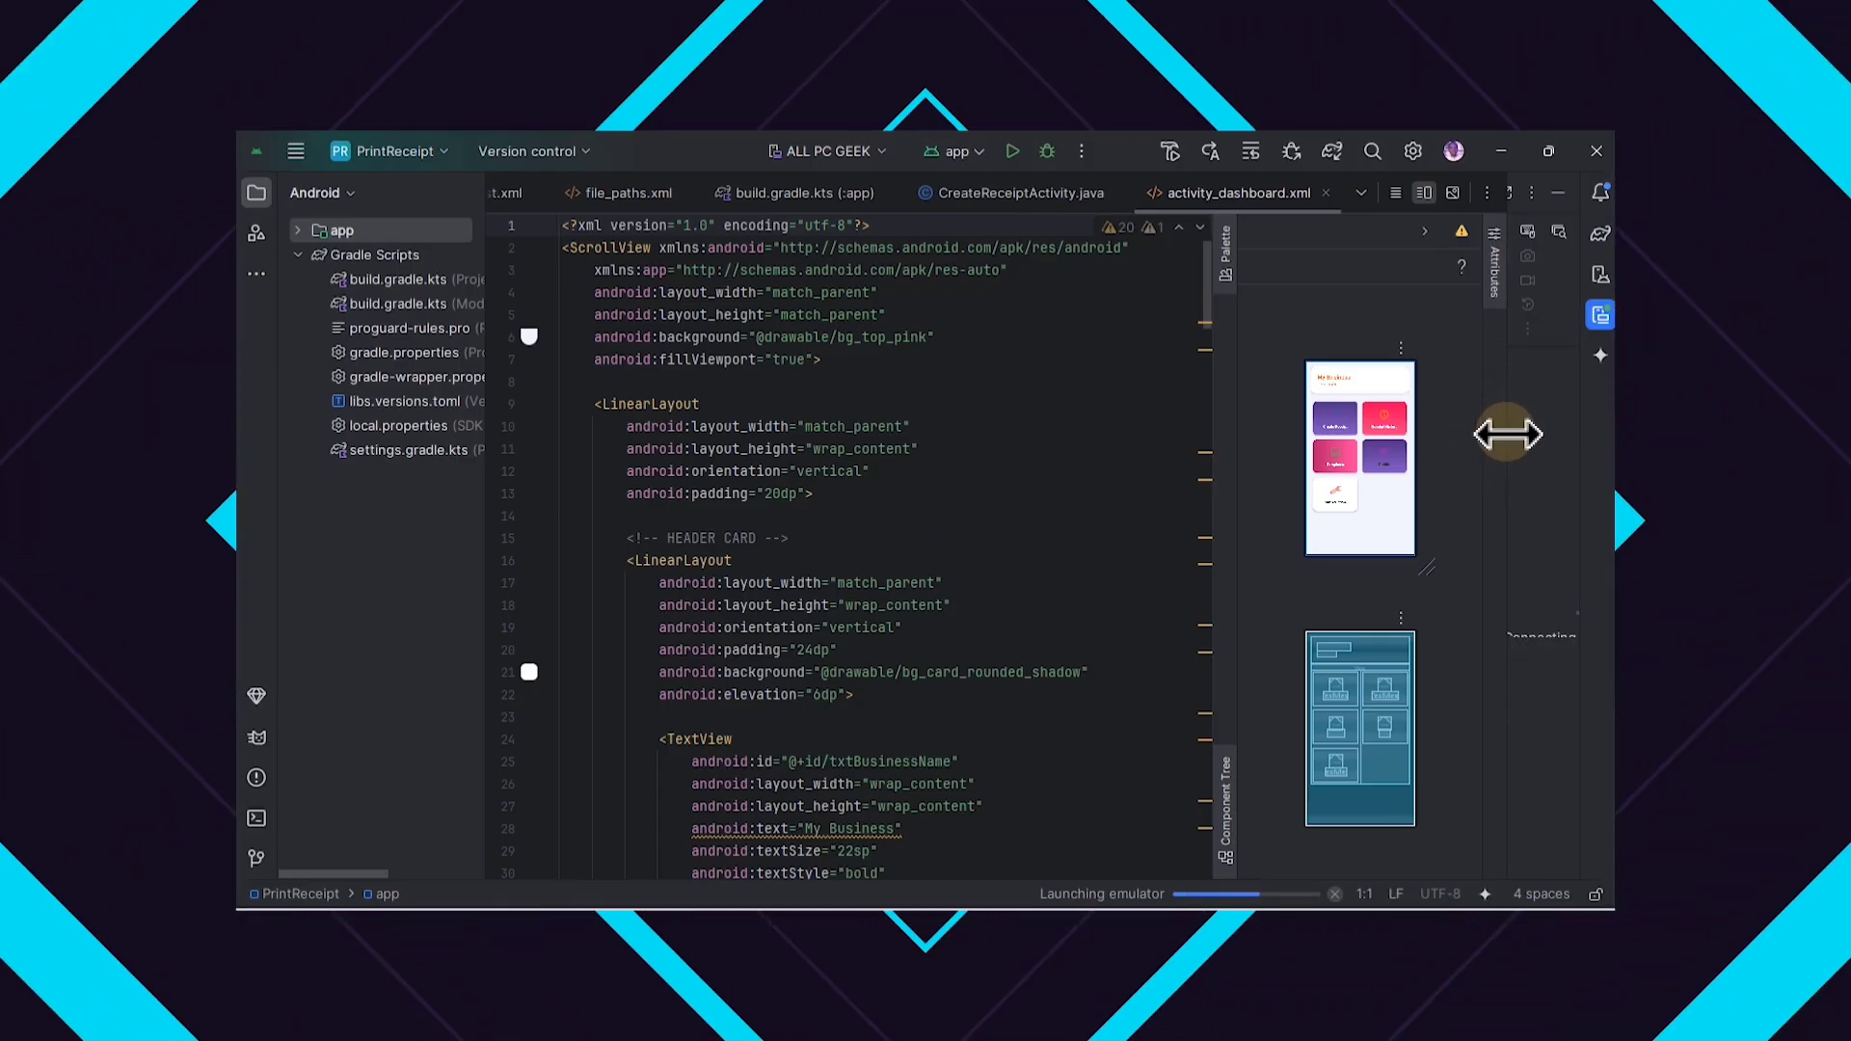
Step: Widen the emulator pane and try out the virtual phone's app drawer and notification shade
drag(1508, 430, 1286, 439)
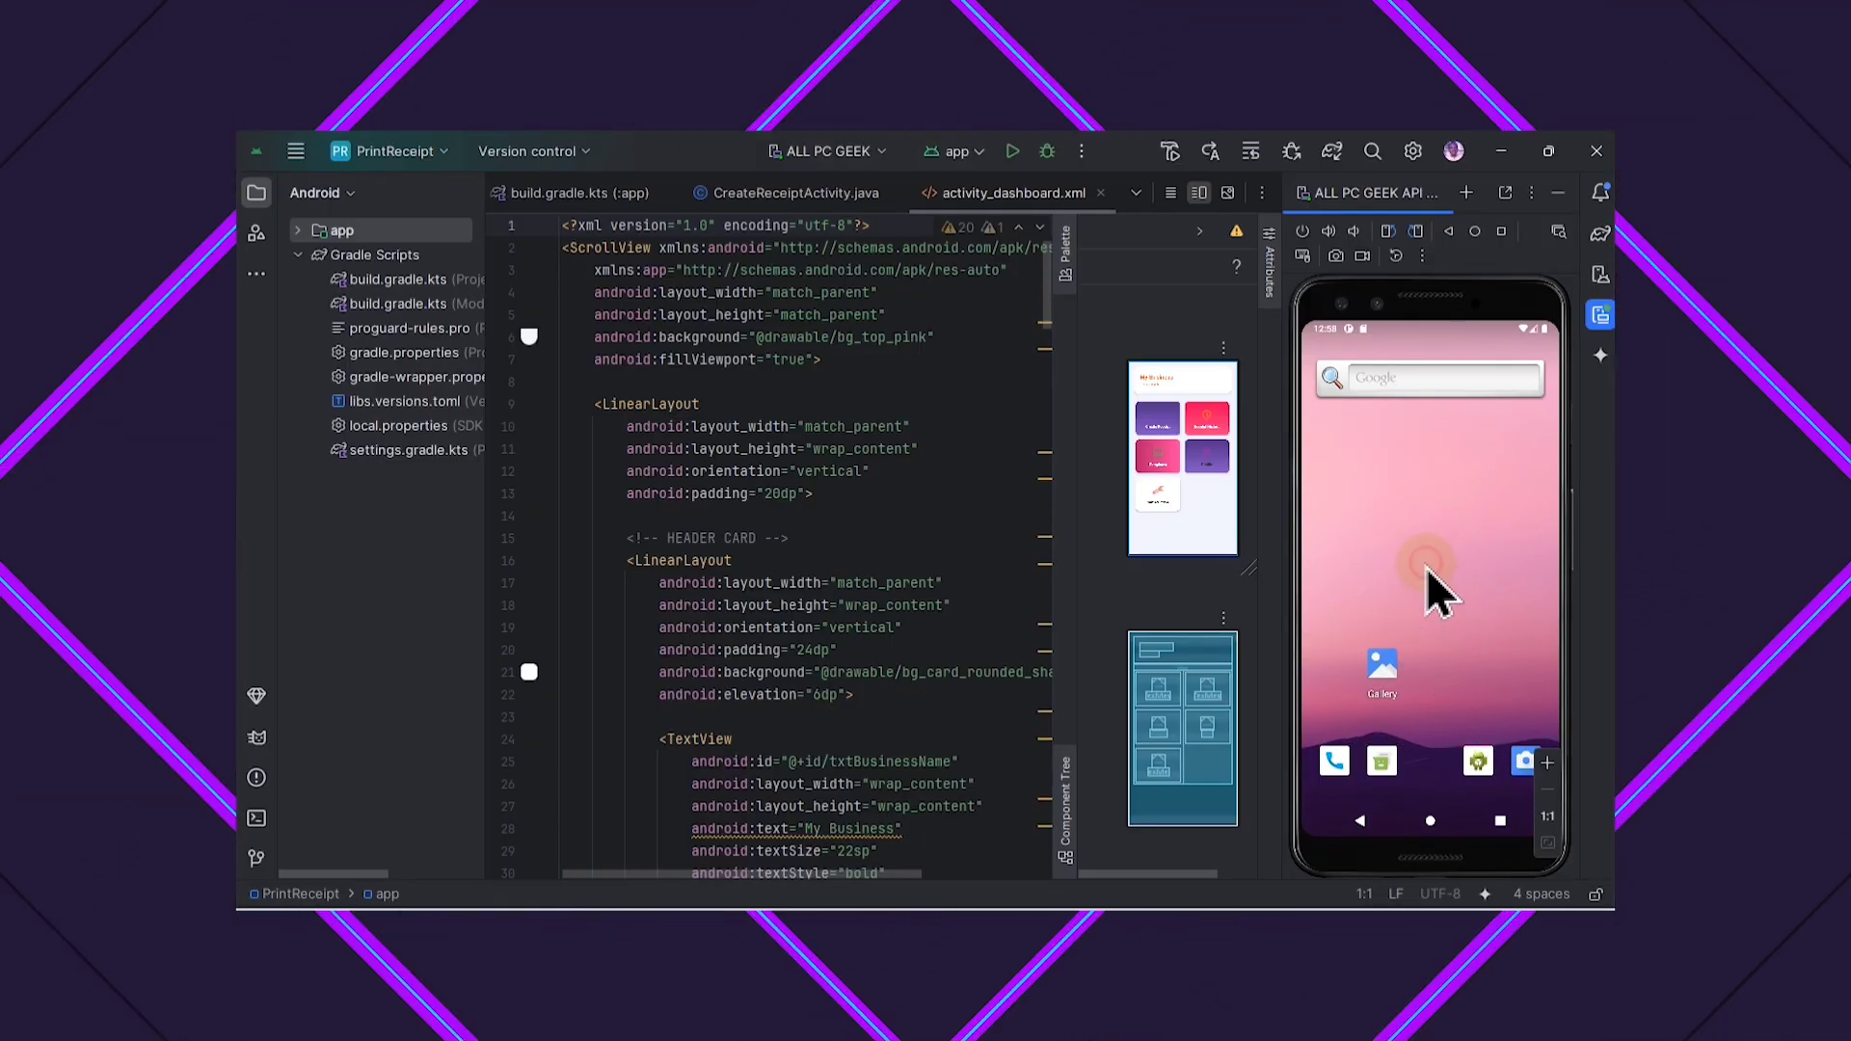
drag(1396, 641, 1413, 544)
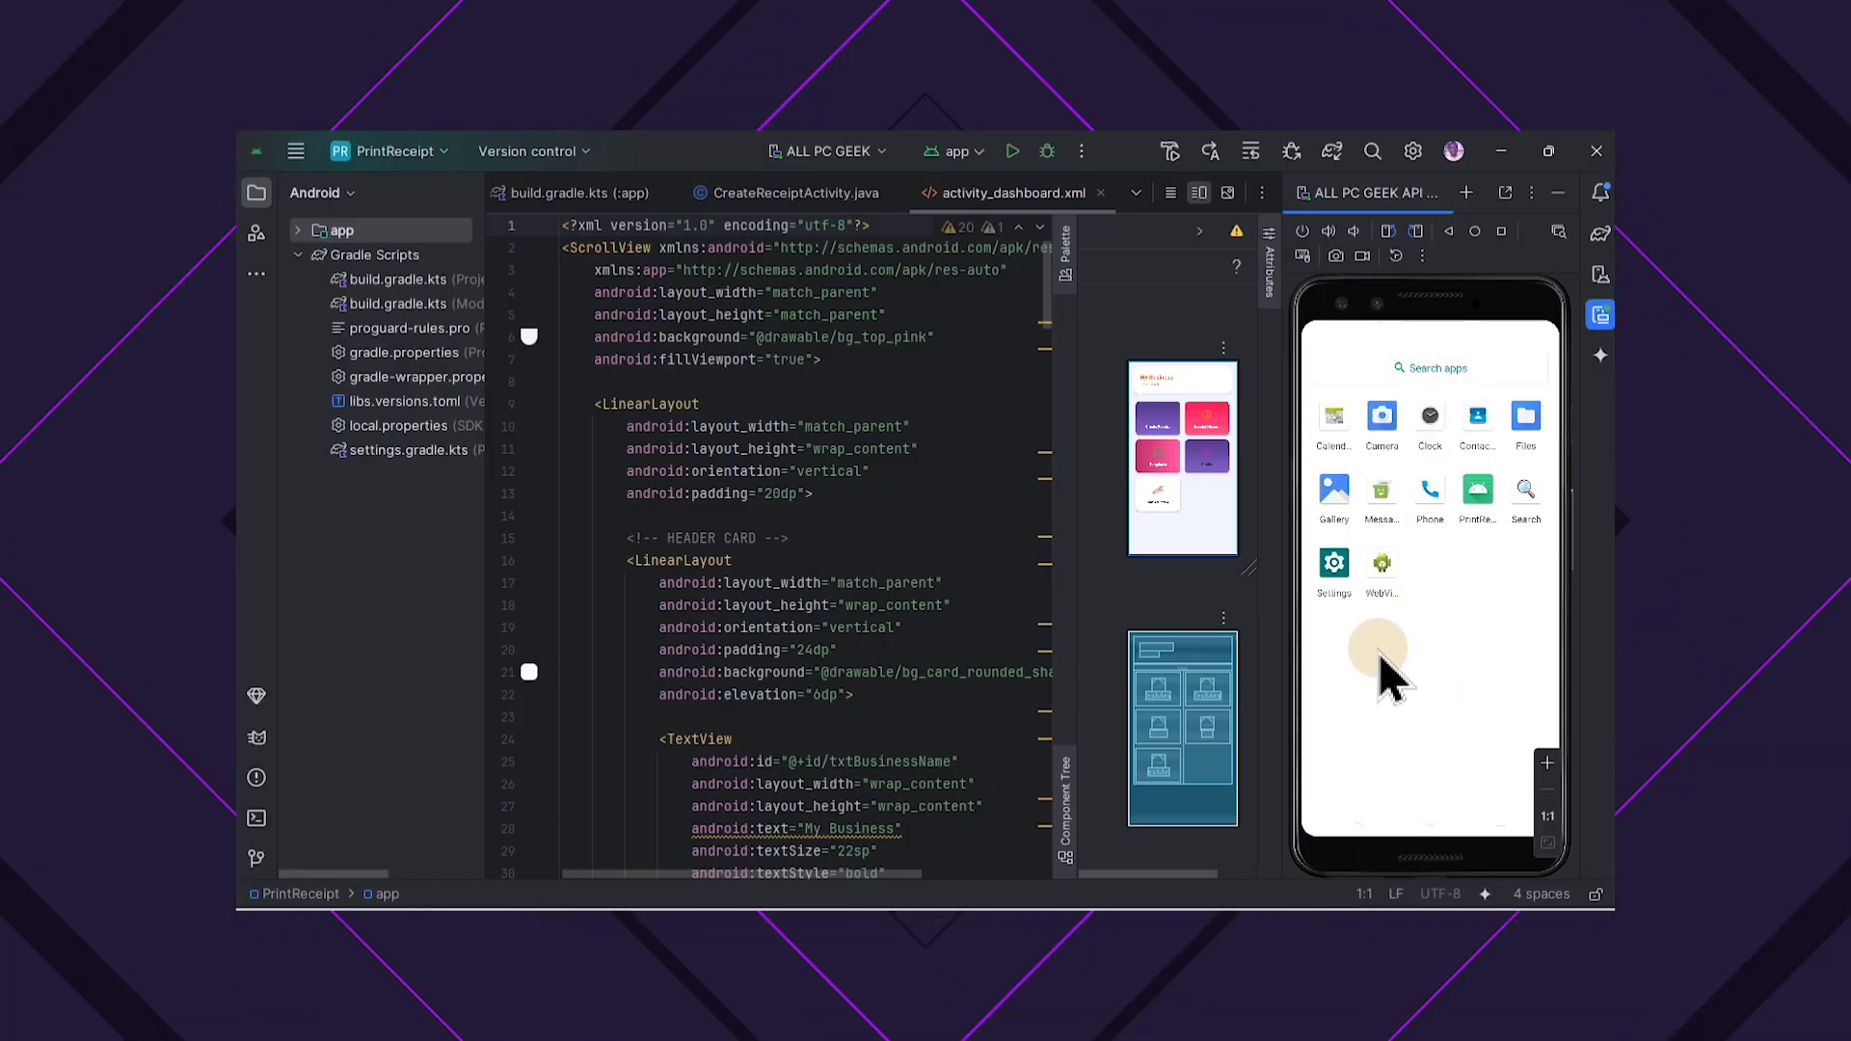
drag(1421, 333, 1414, 532)
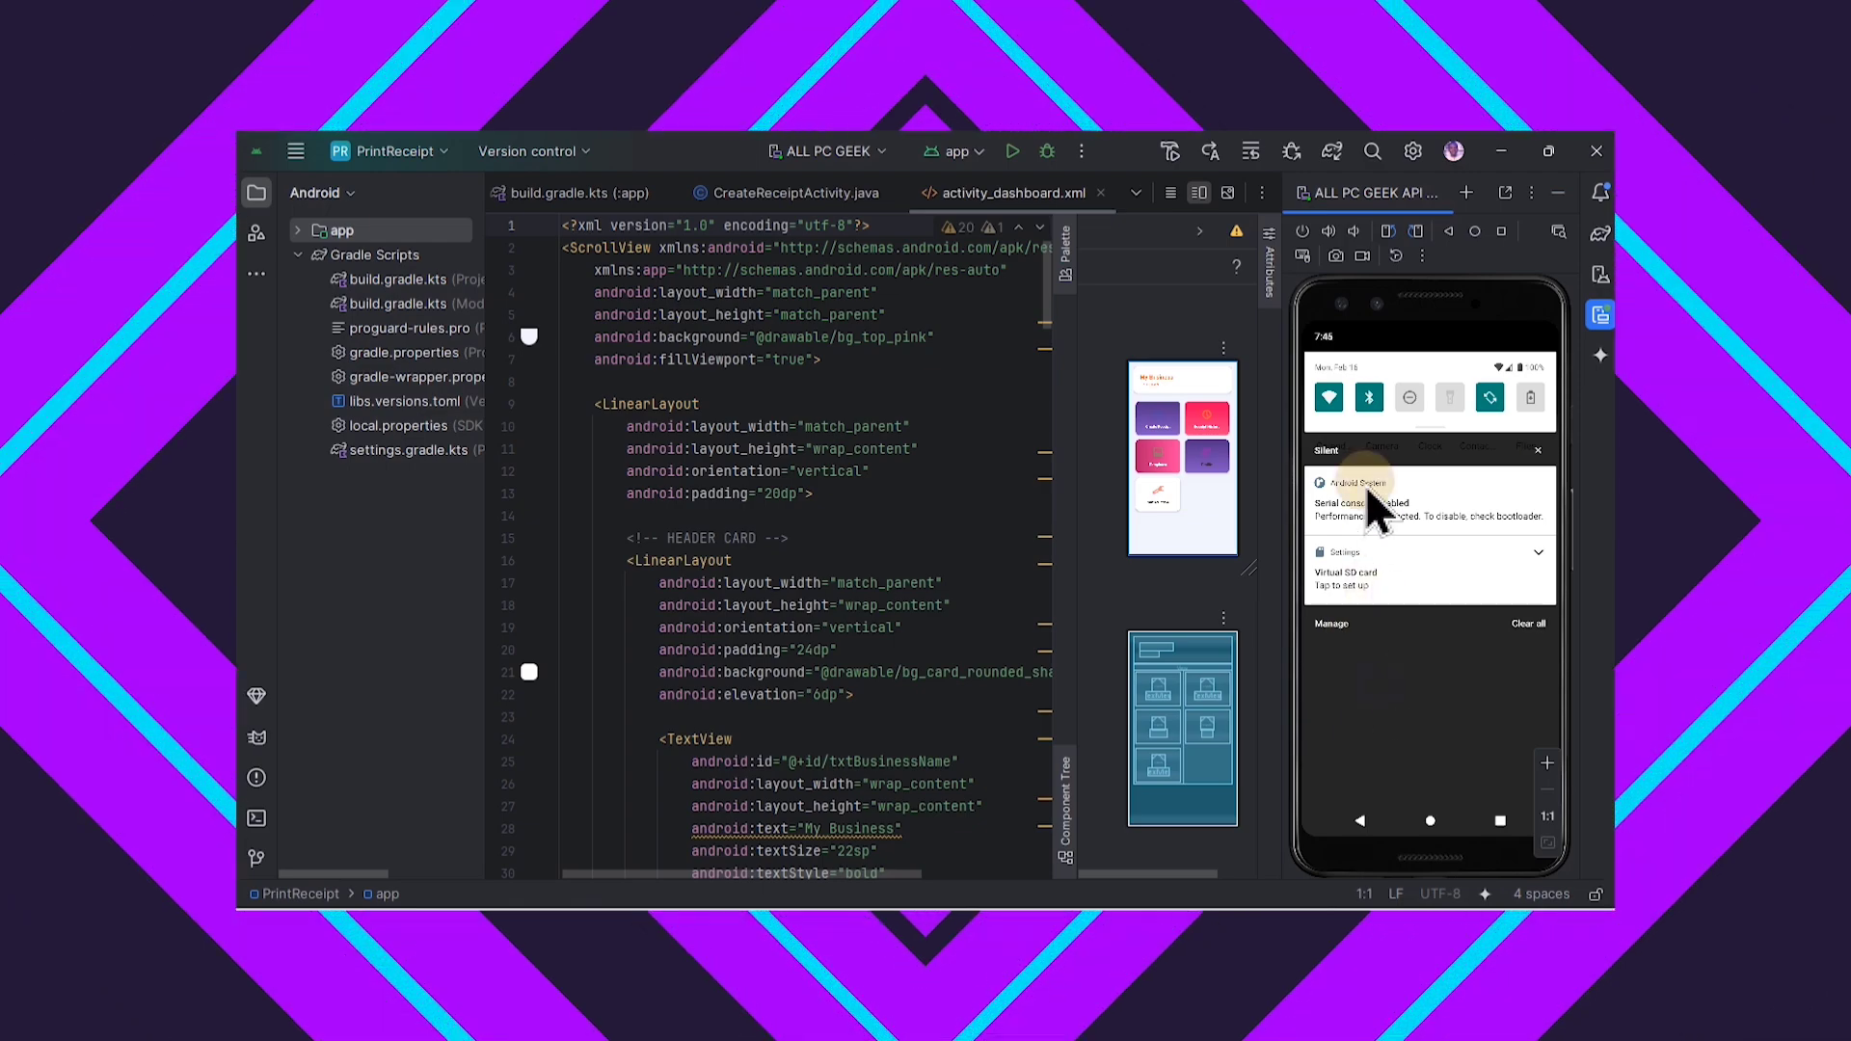
click(1471, 621)
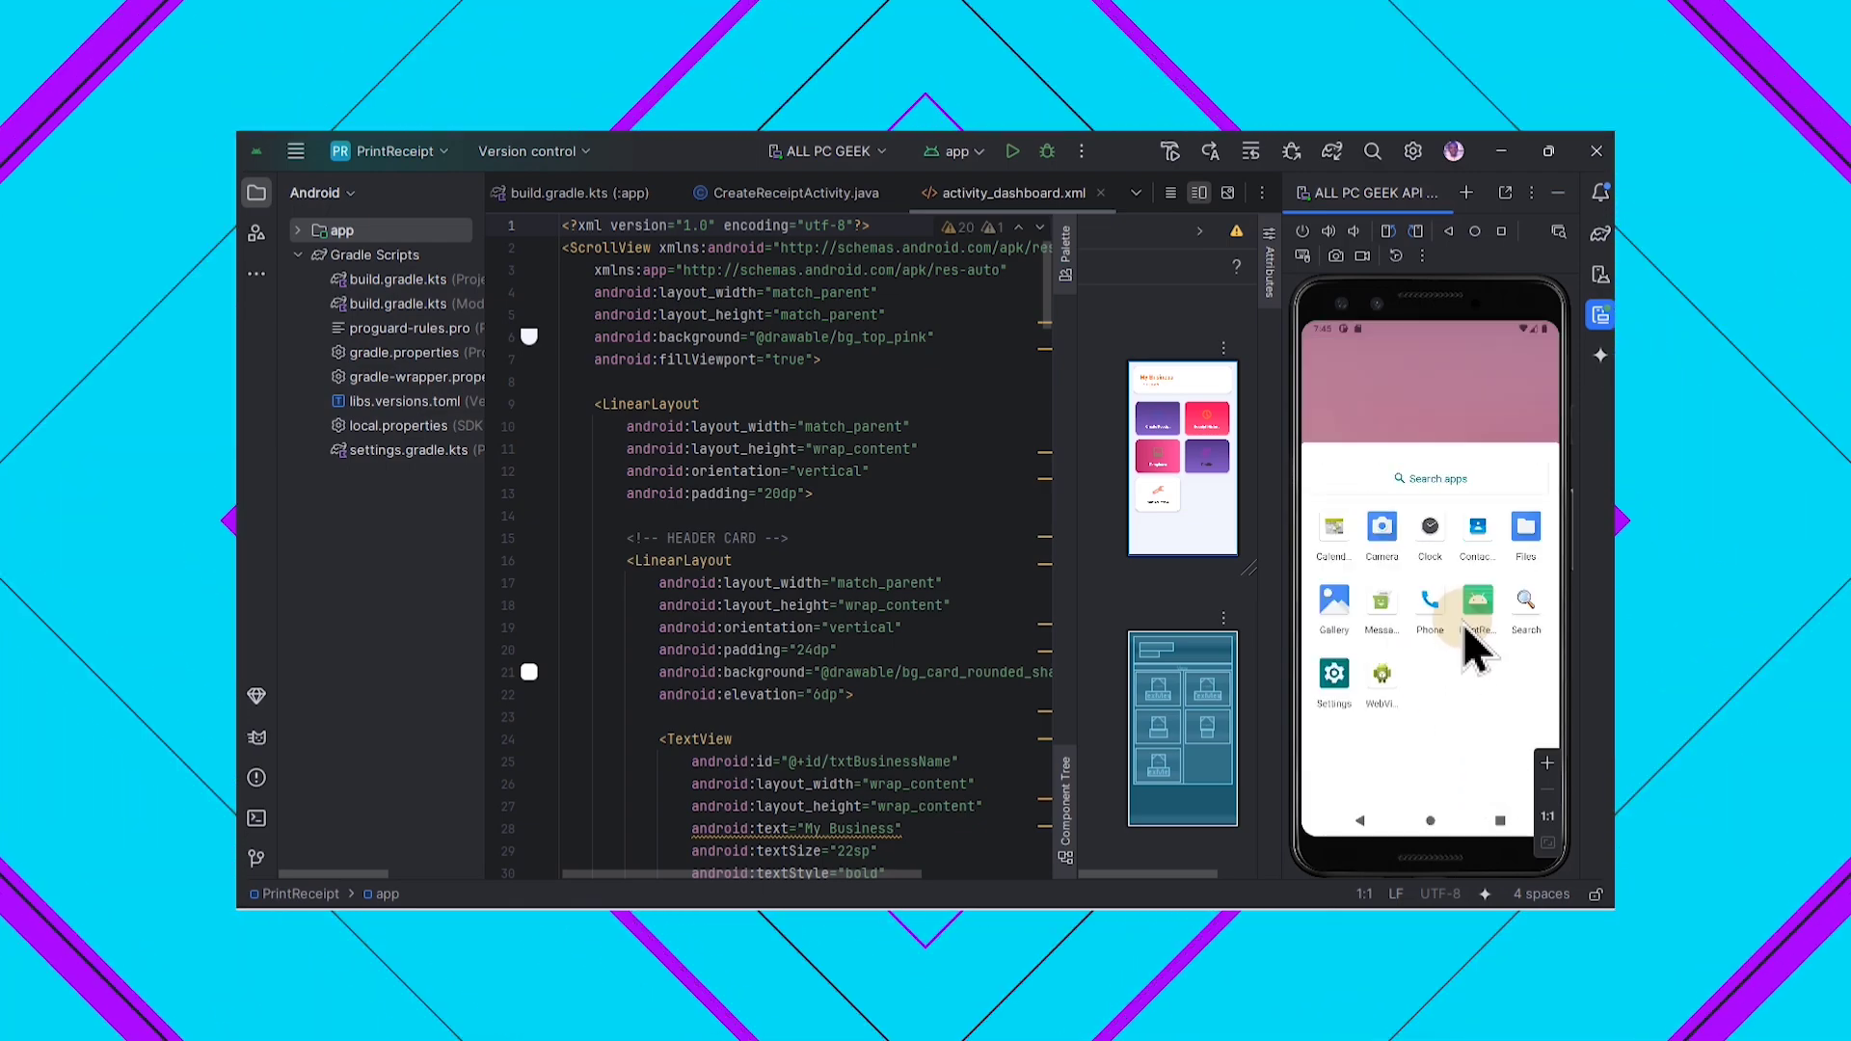
drag(1456, 610, 1462, 848)
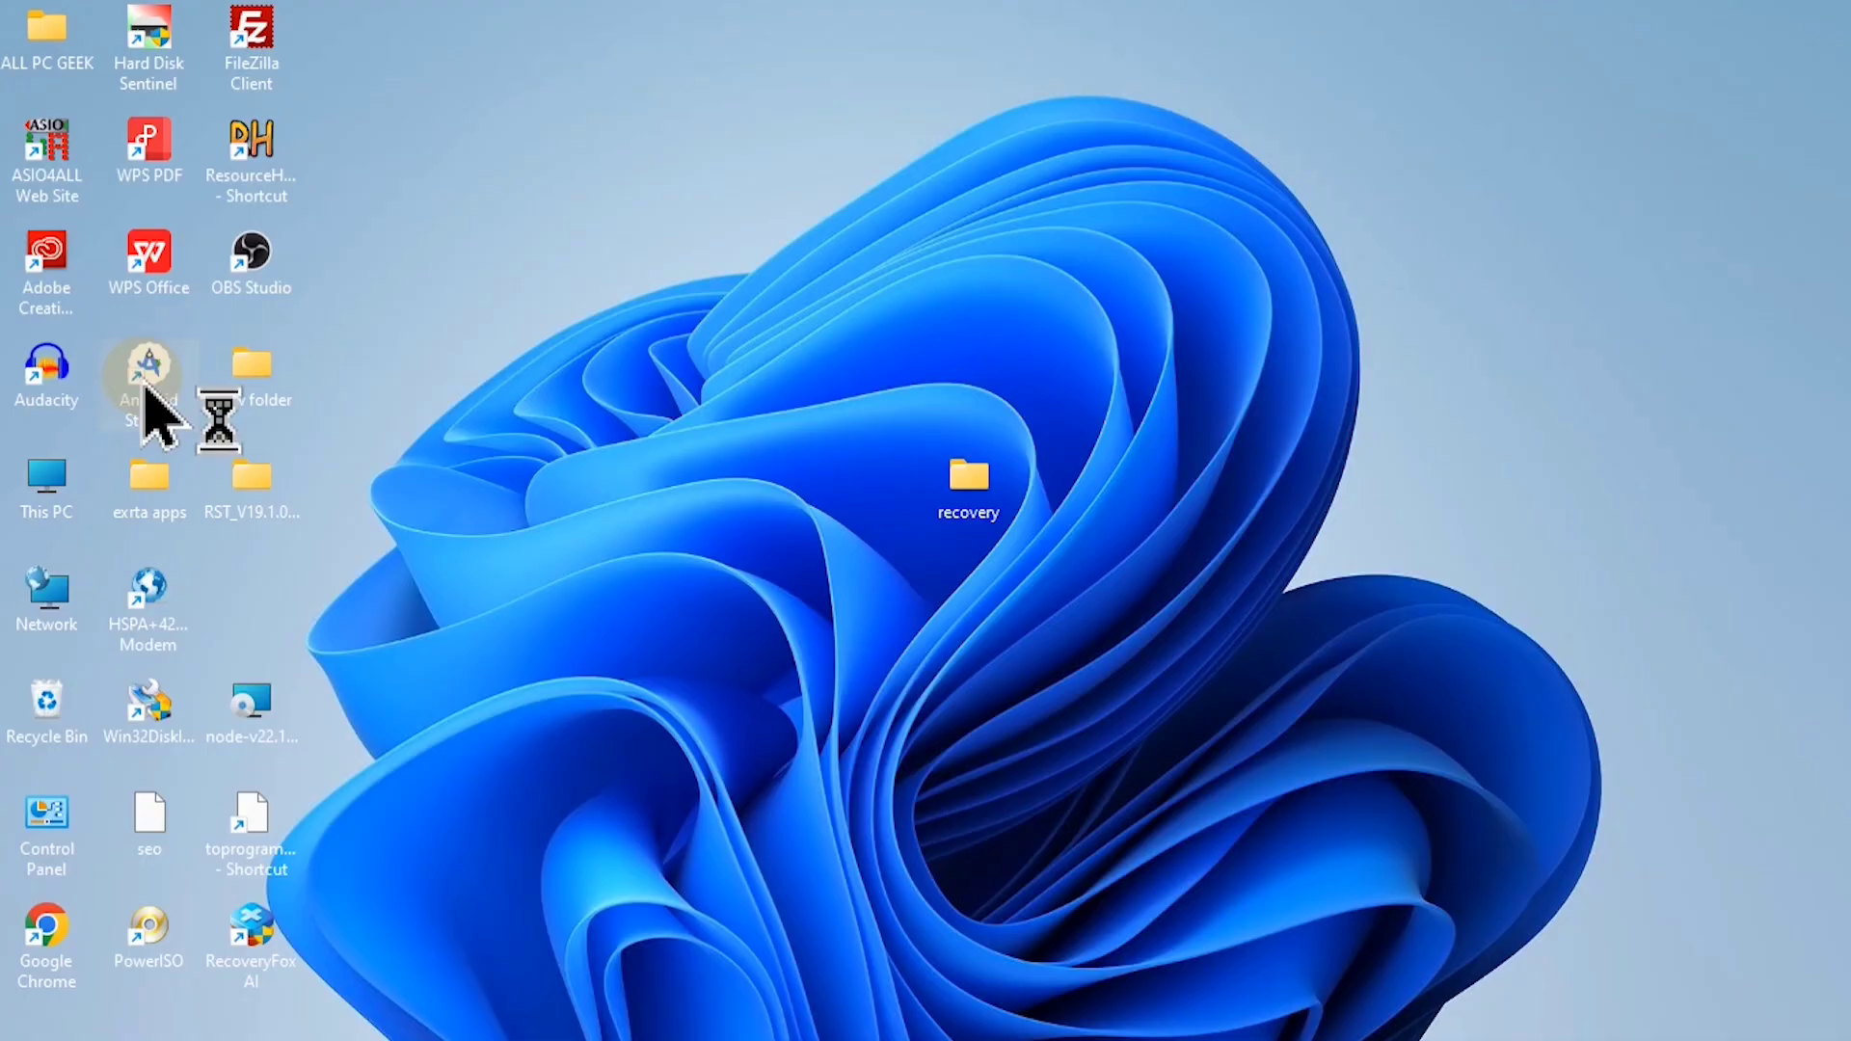
Step: Launch Android Studio, set its maximum heap size to 2048 MiB, and save with a restart
double_click(147, 371)
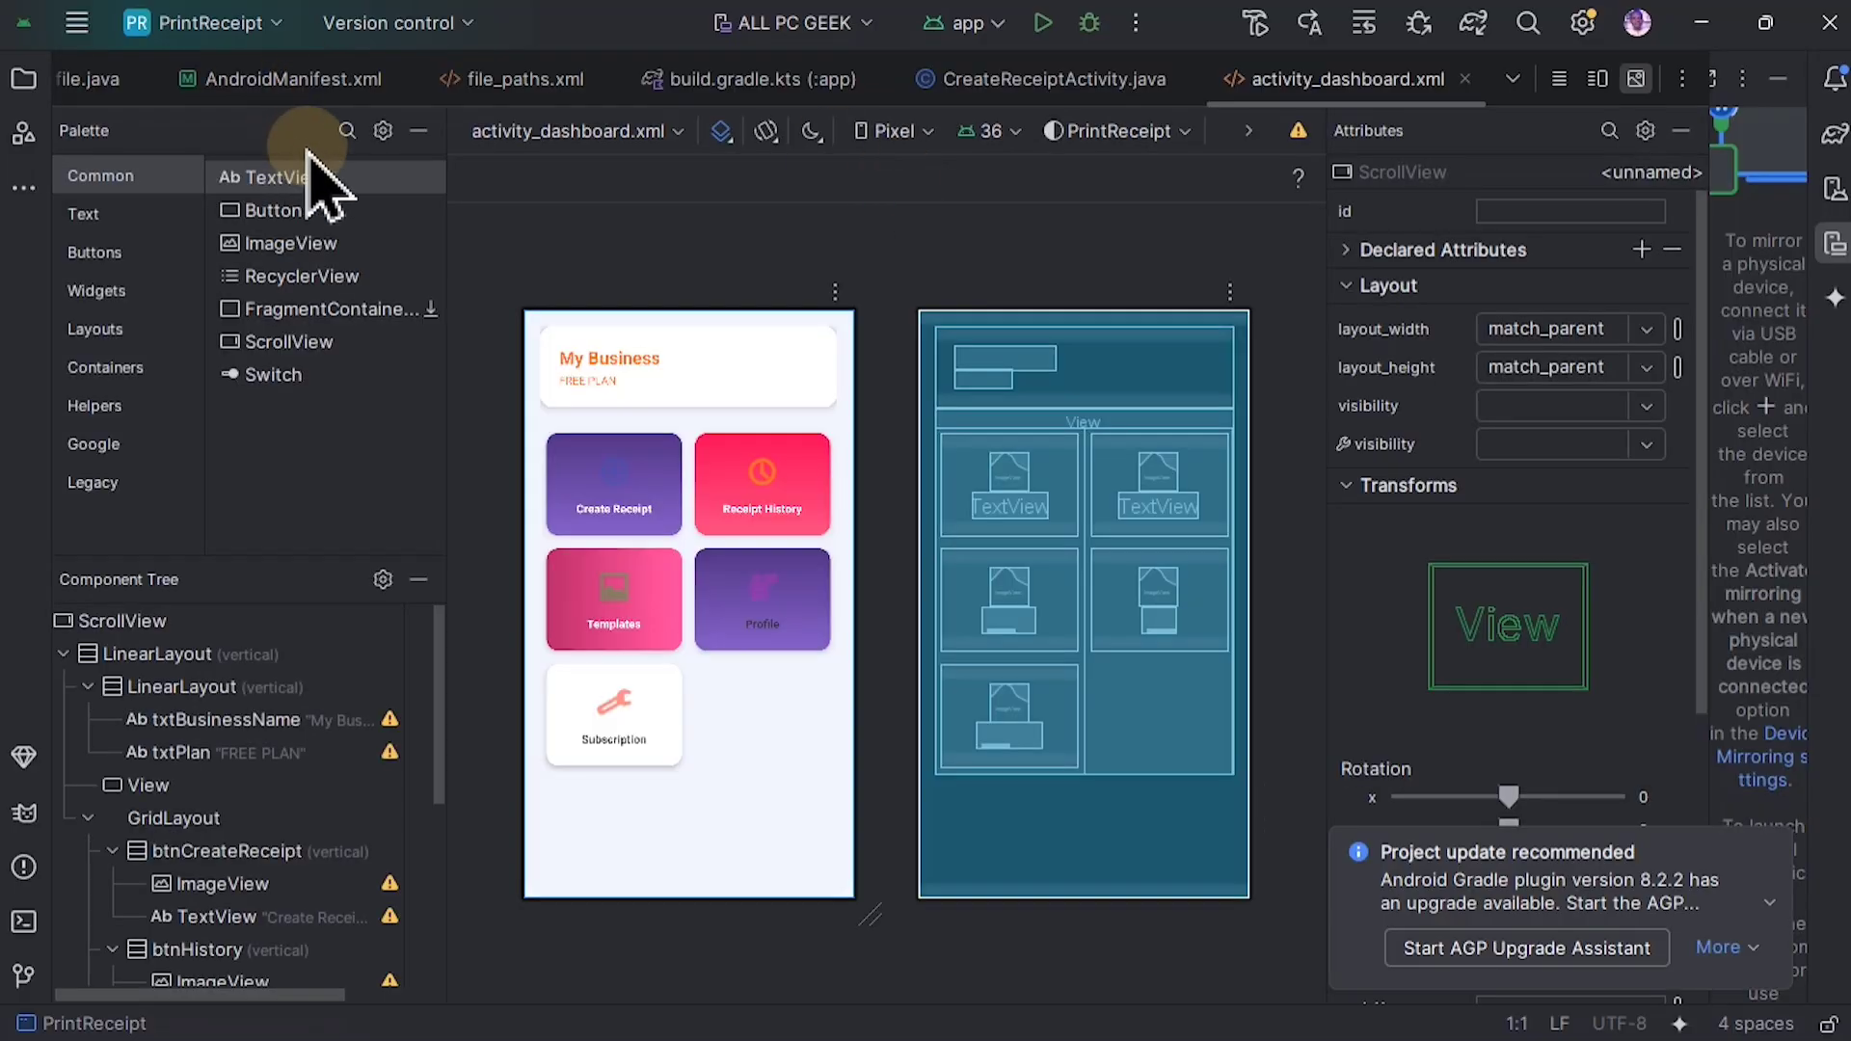
click(75, 21)
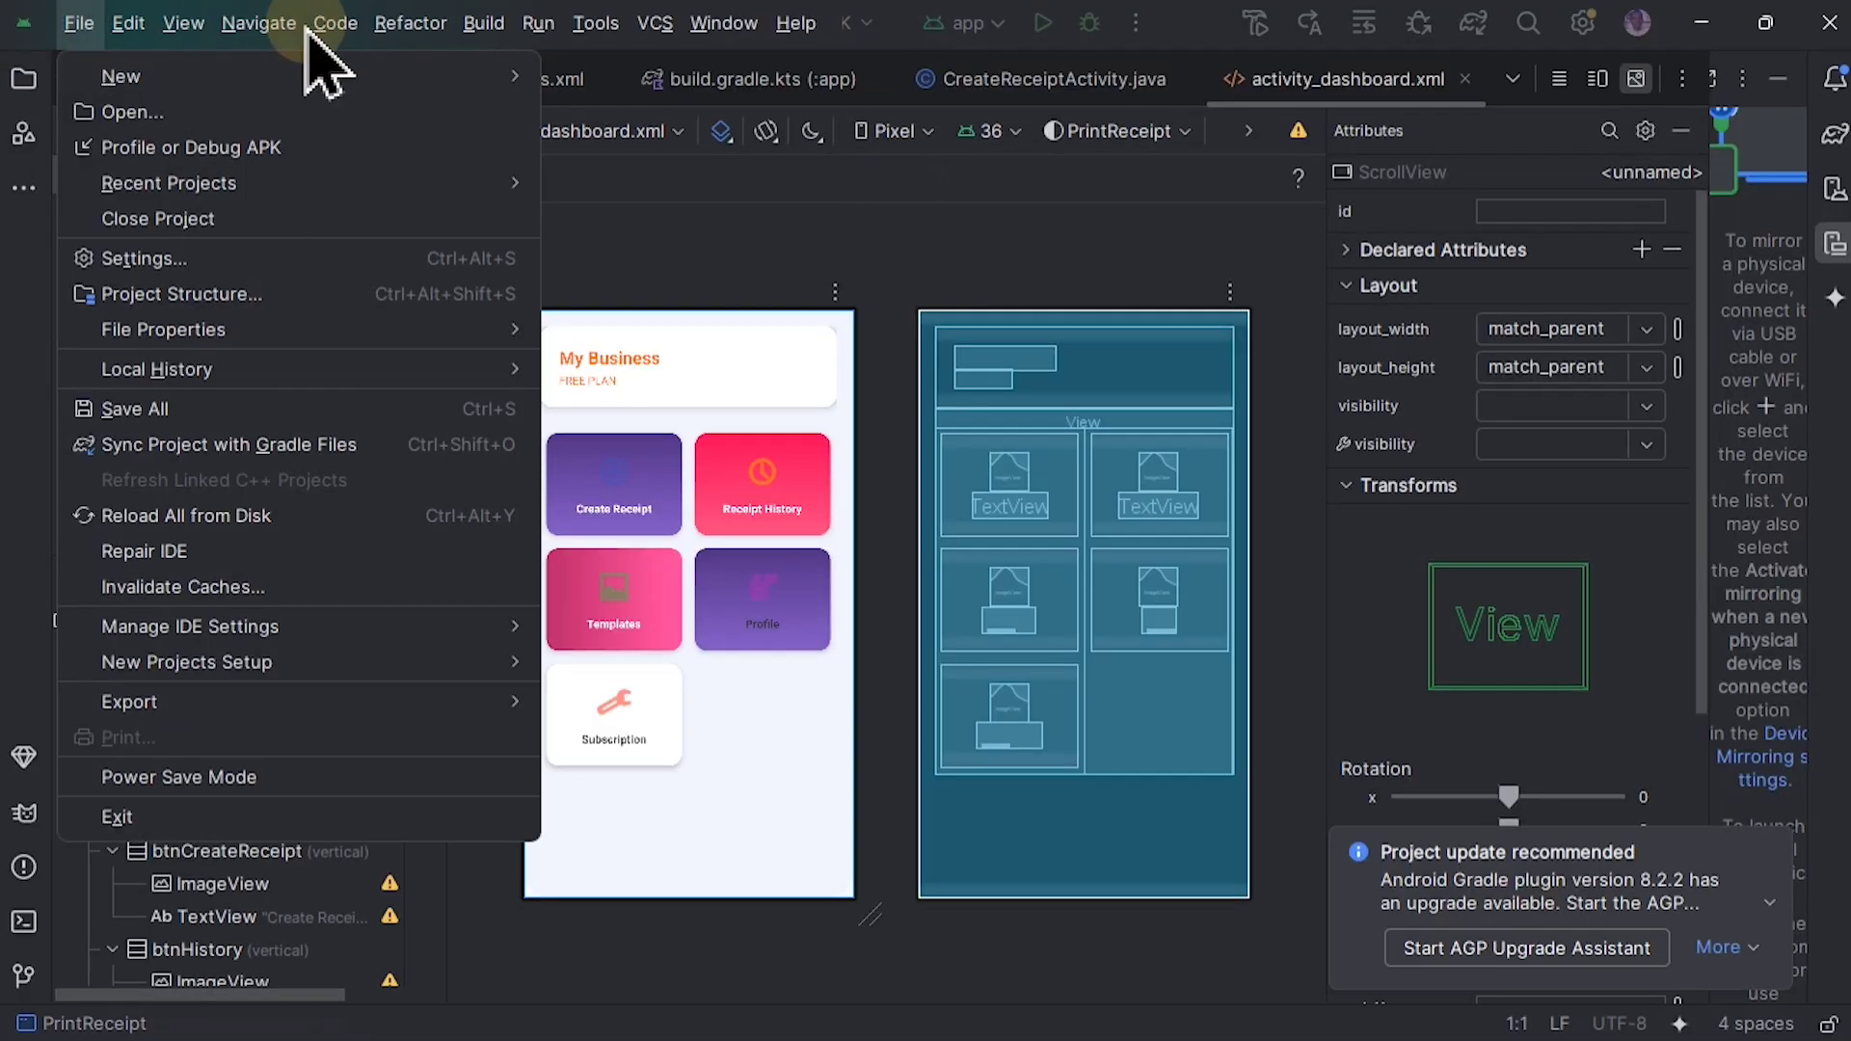
click(654, 23)
mouse_move(777, 38)
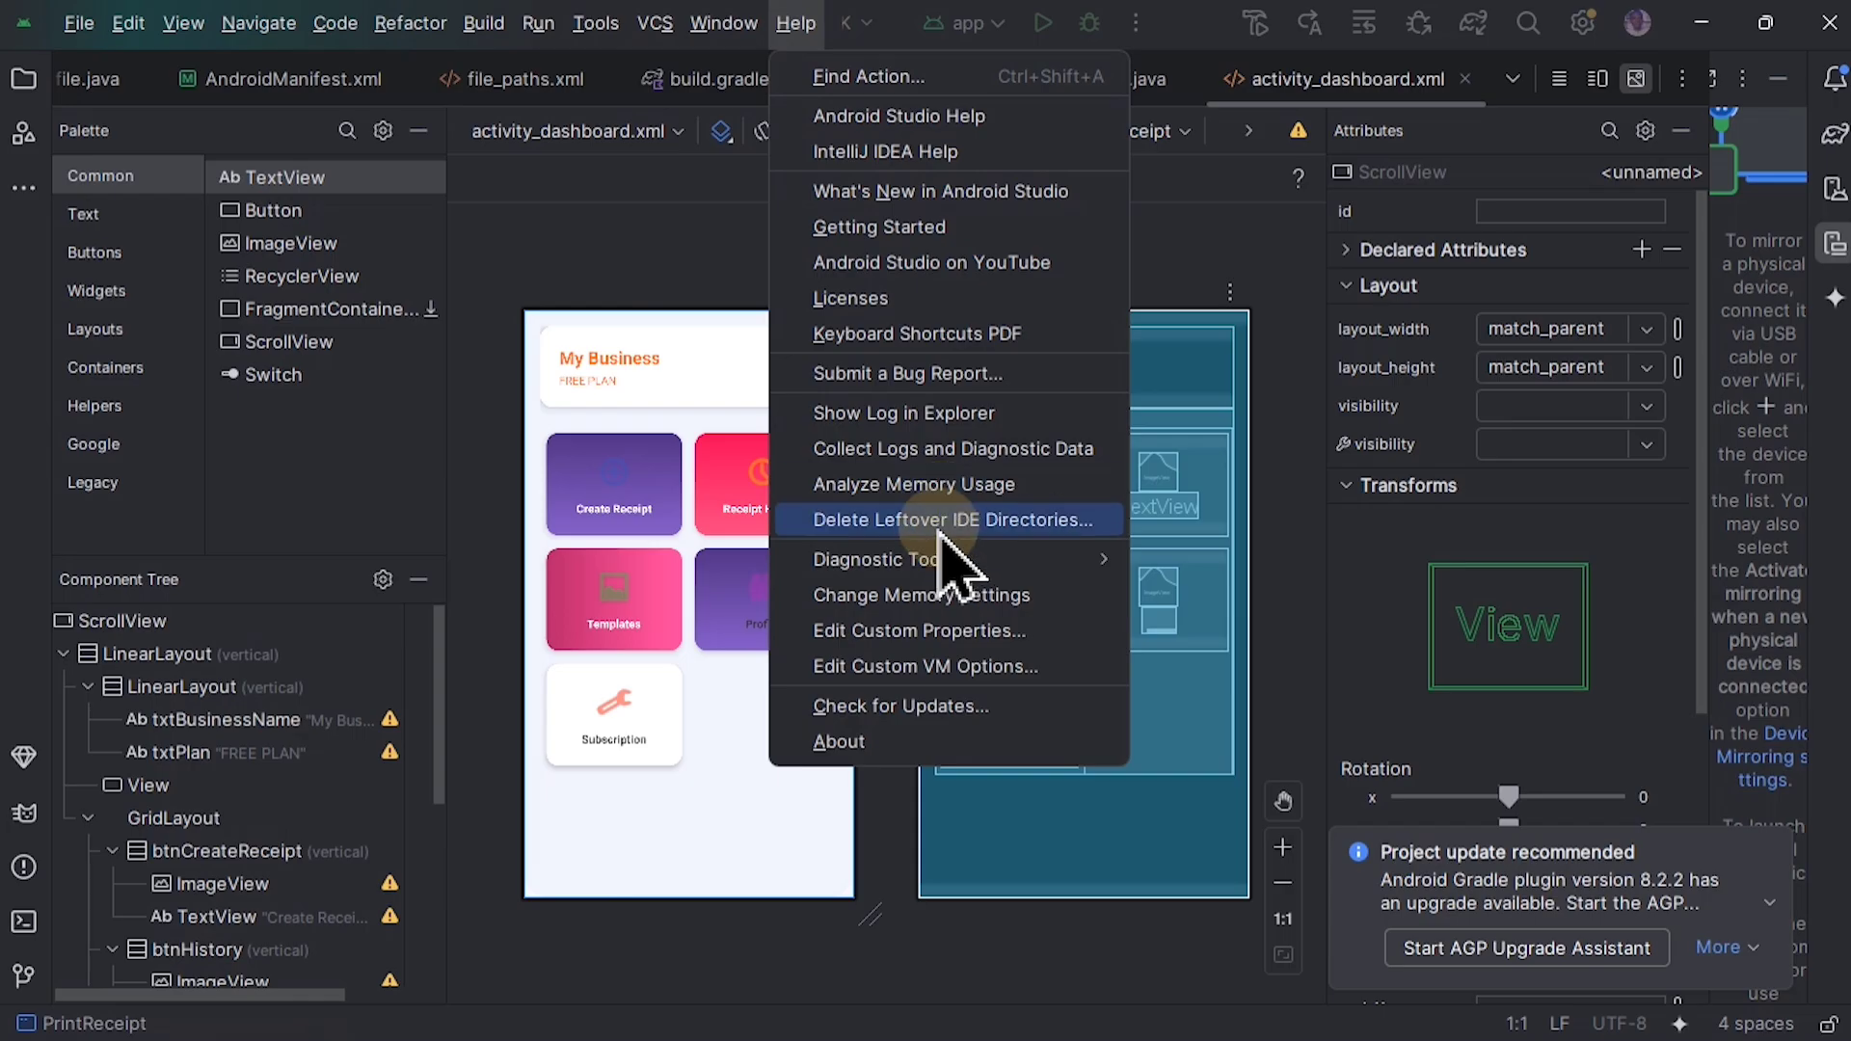
click(924, 597)
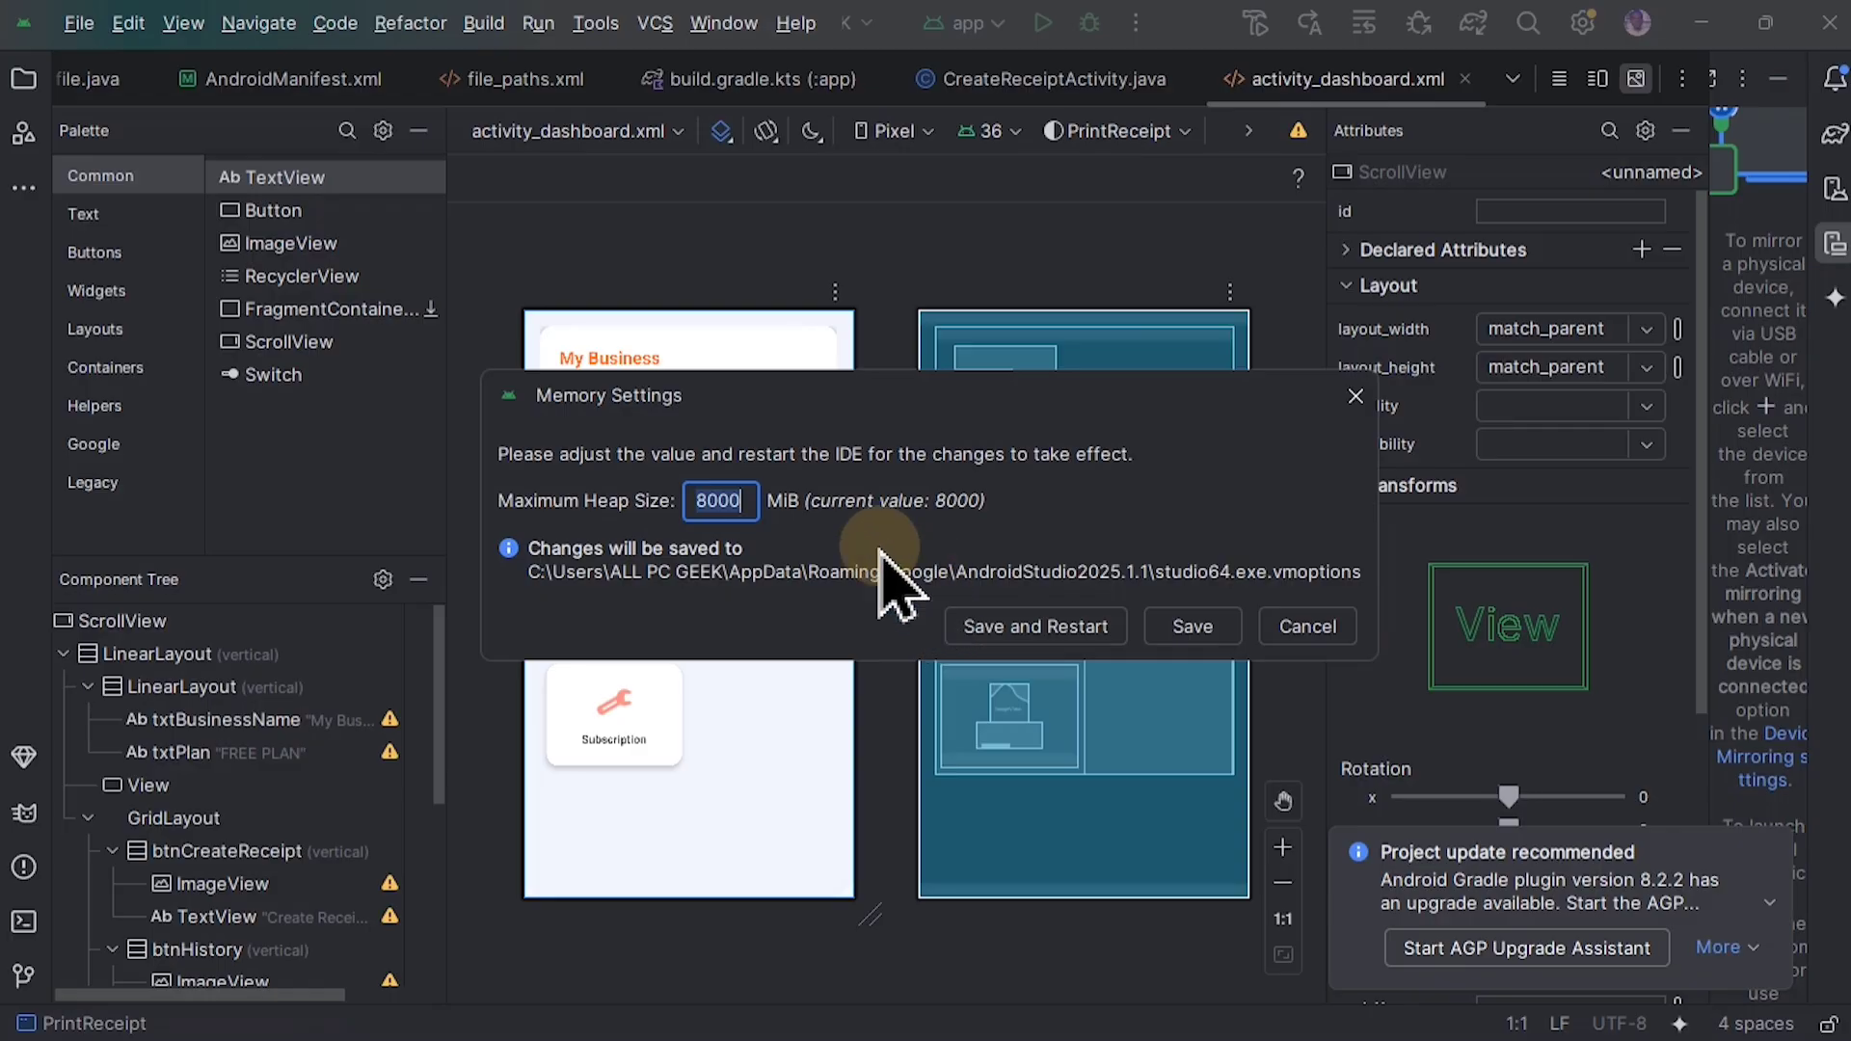
key(BackSpace)
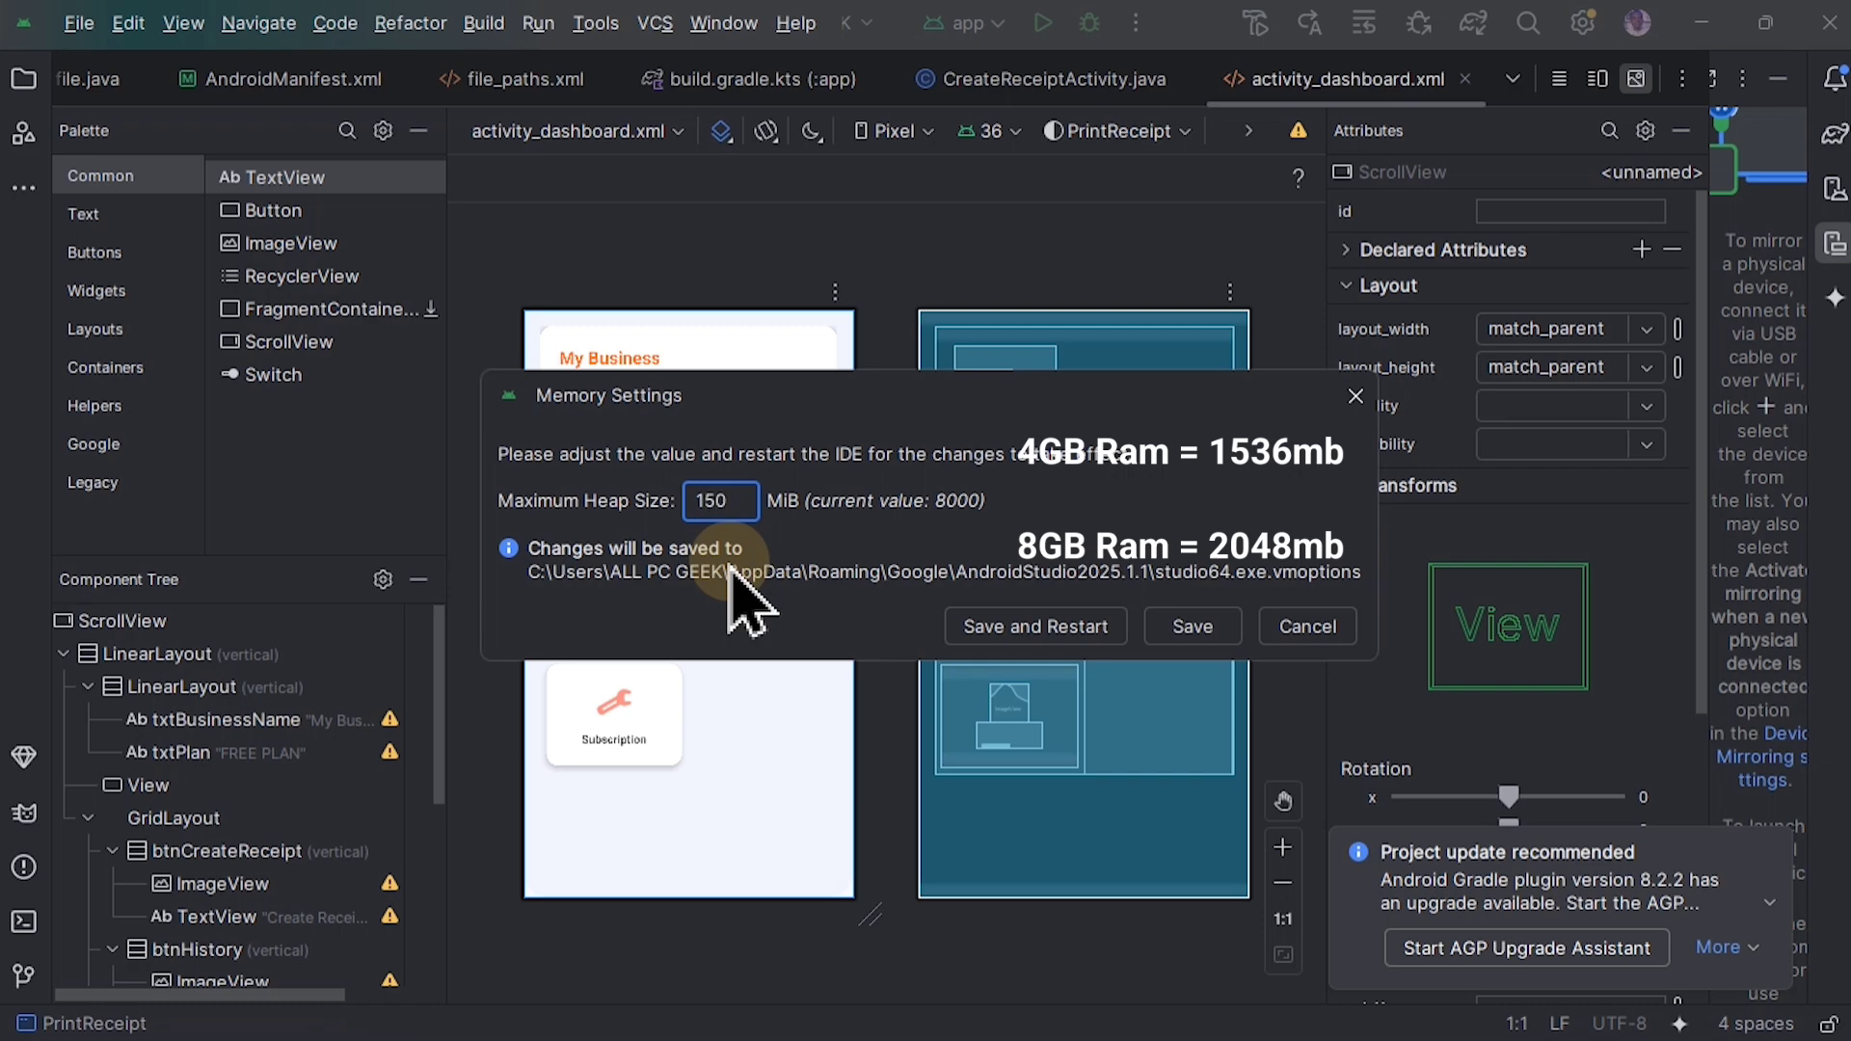
key(BackSpace)
key(BackSpace)
key(BackSpace)
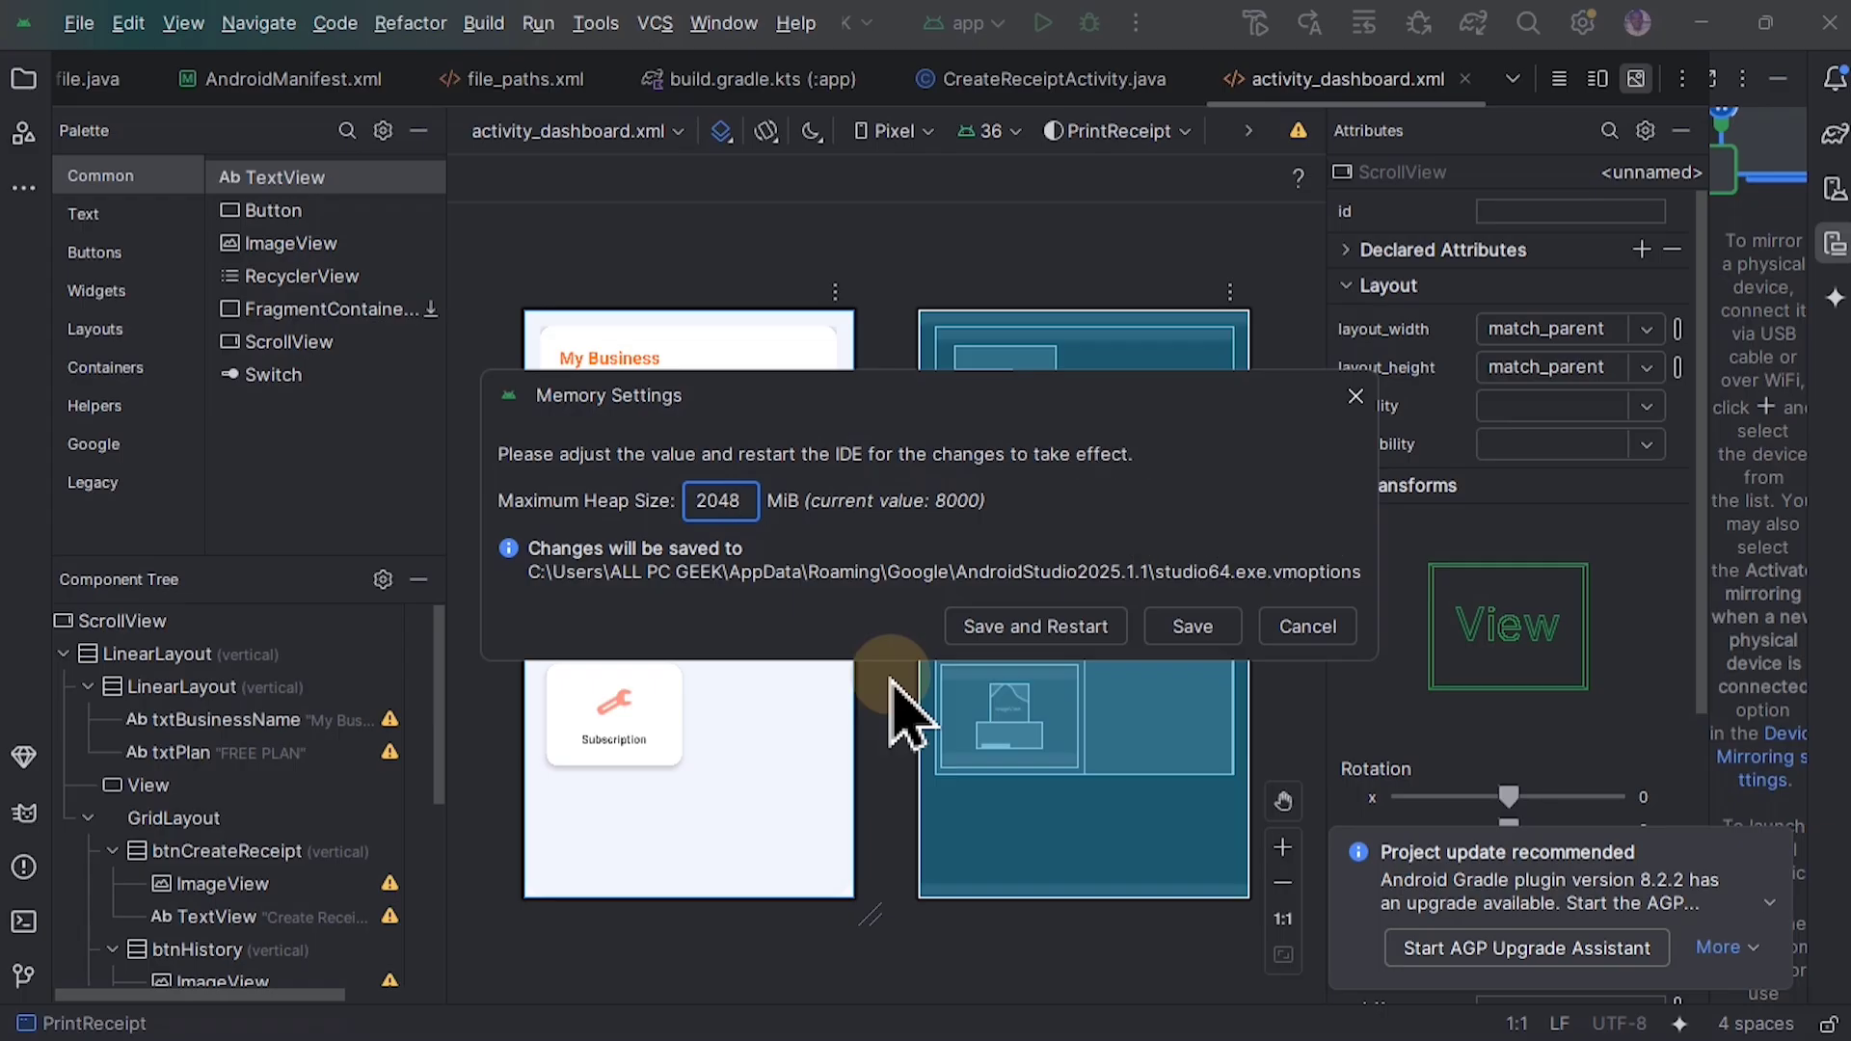
click(1036, 628)
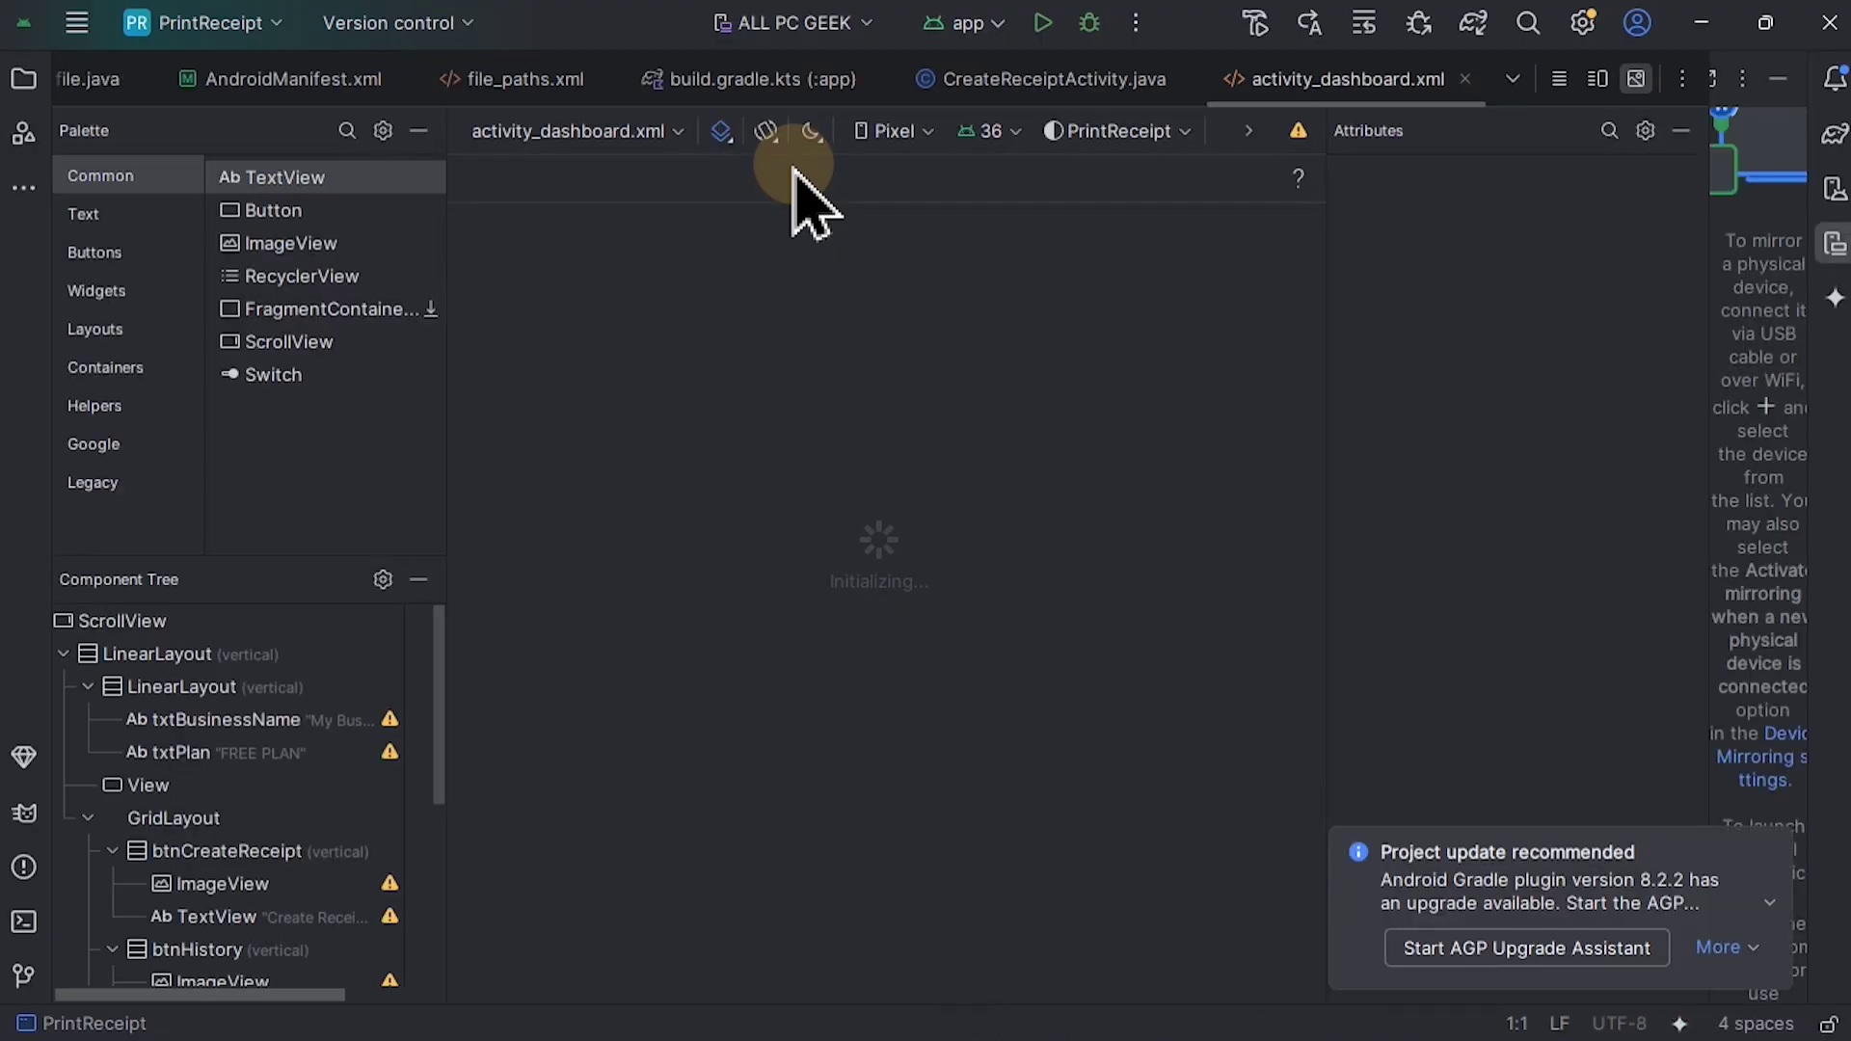
Step: Turn off the automatic checks for IDE, plugin and JDK updates in the system settings
click(75, 23)
click(130, 253)
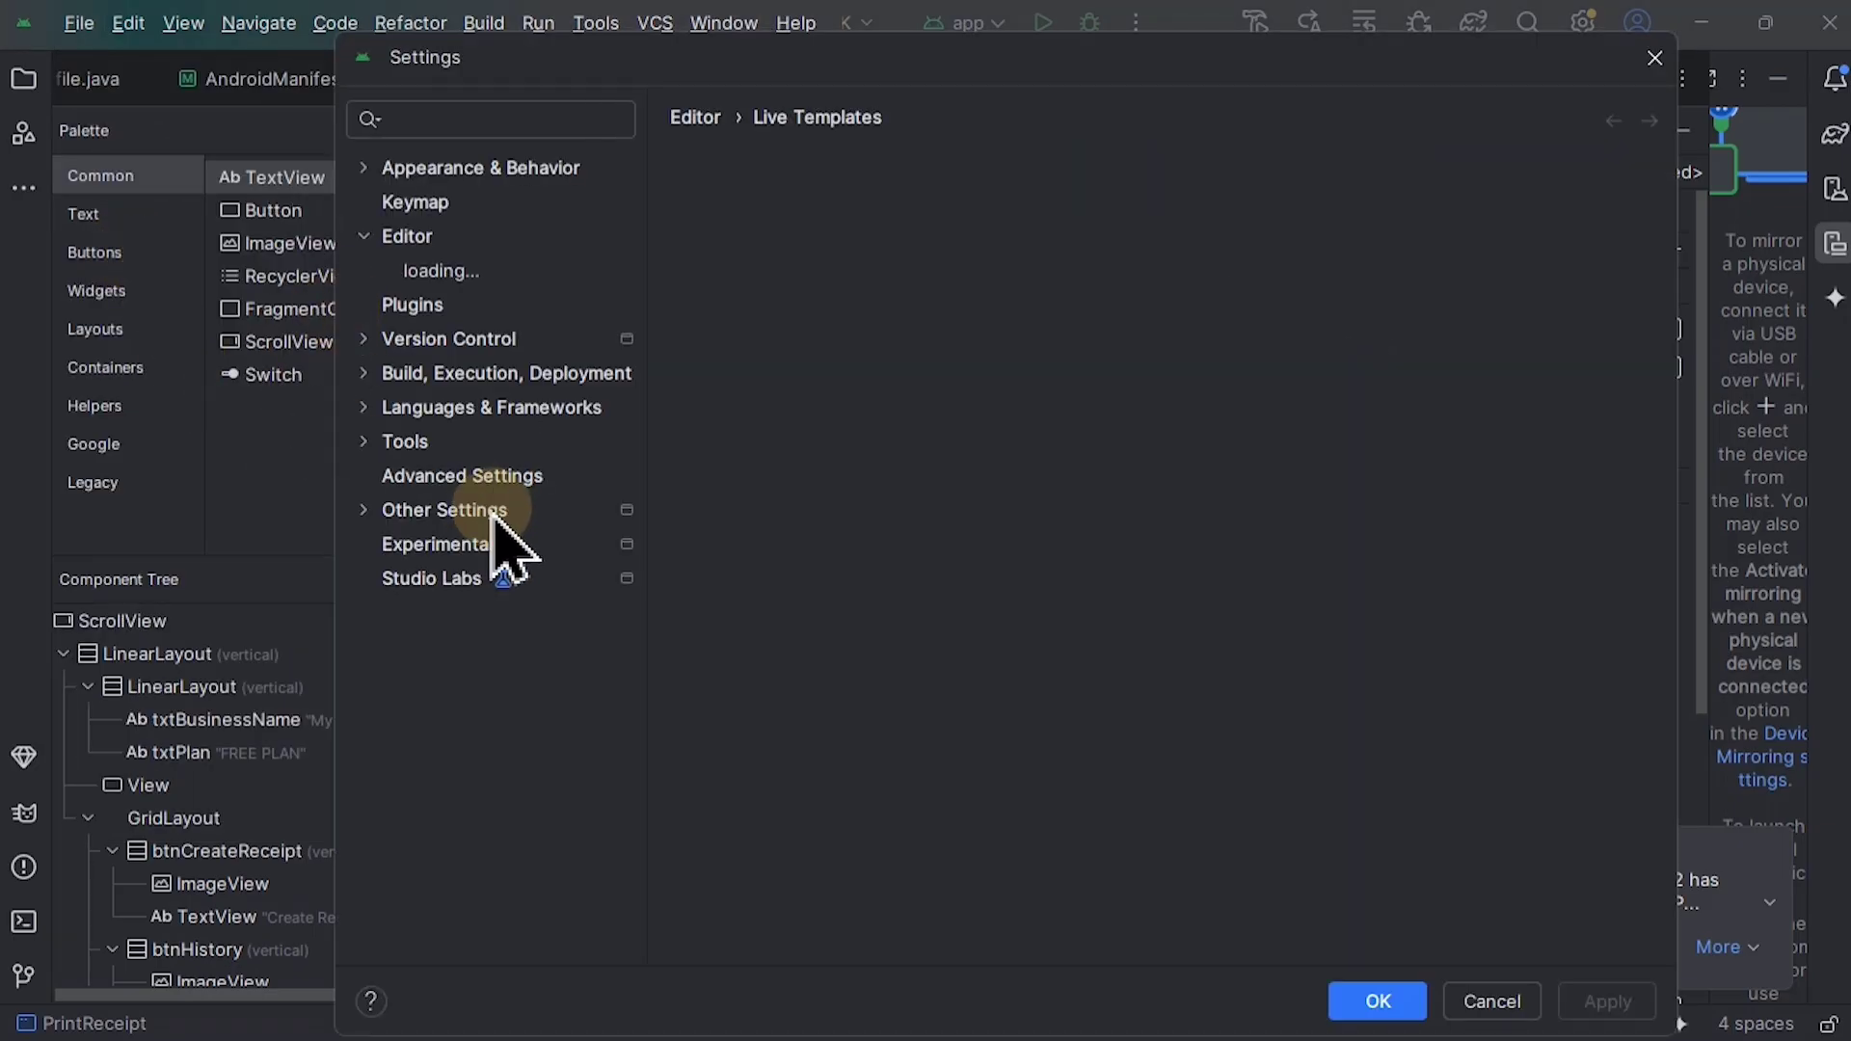
click(459, 118)
text(ap)
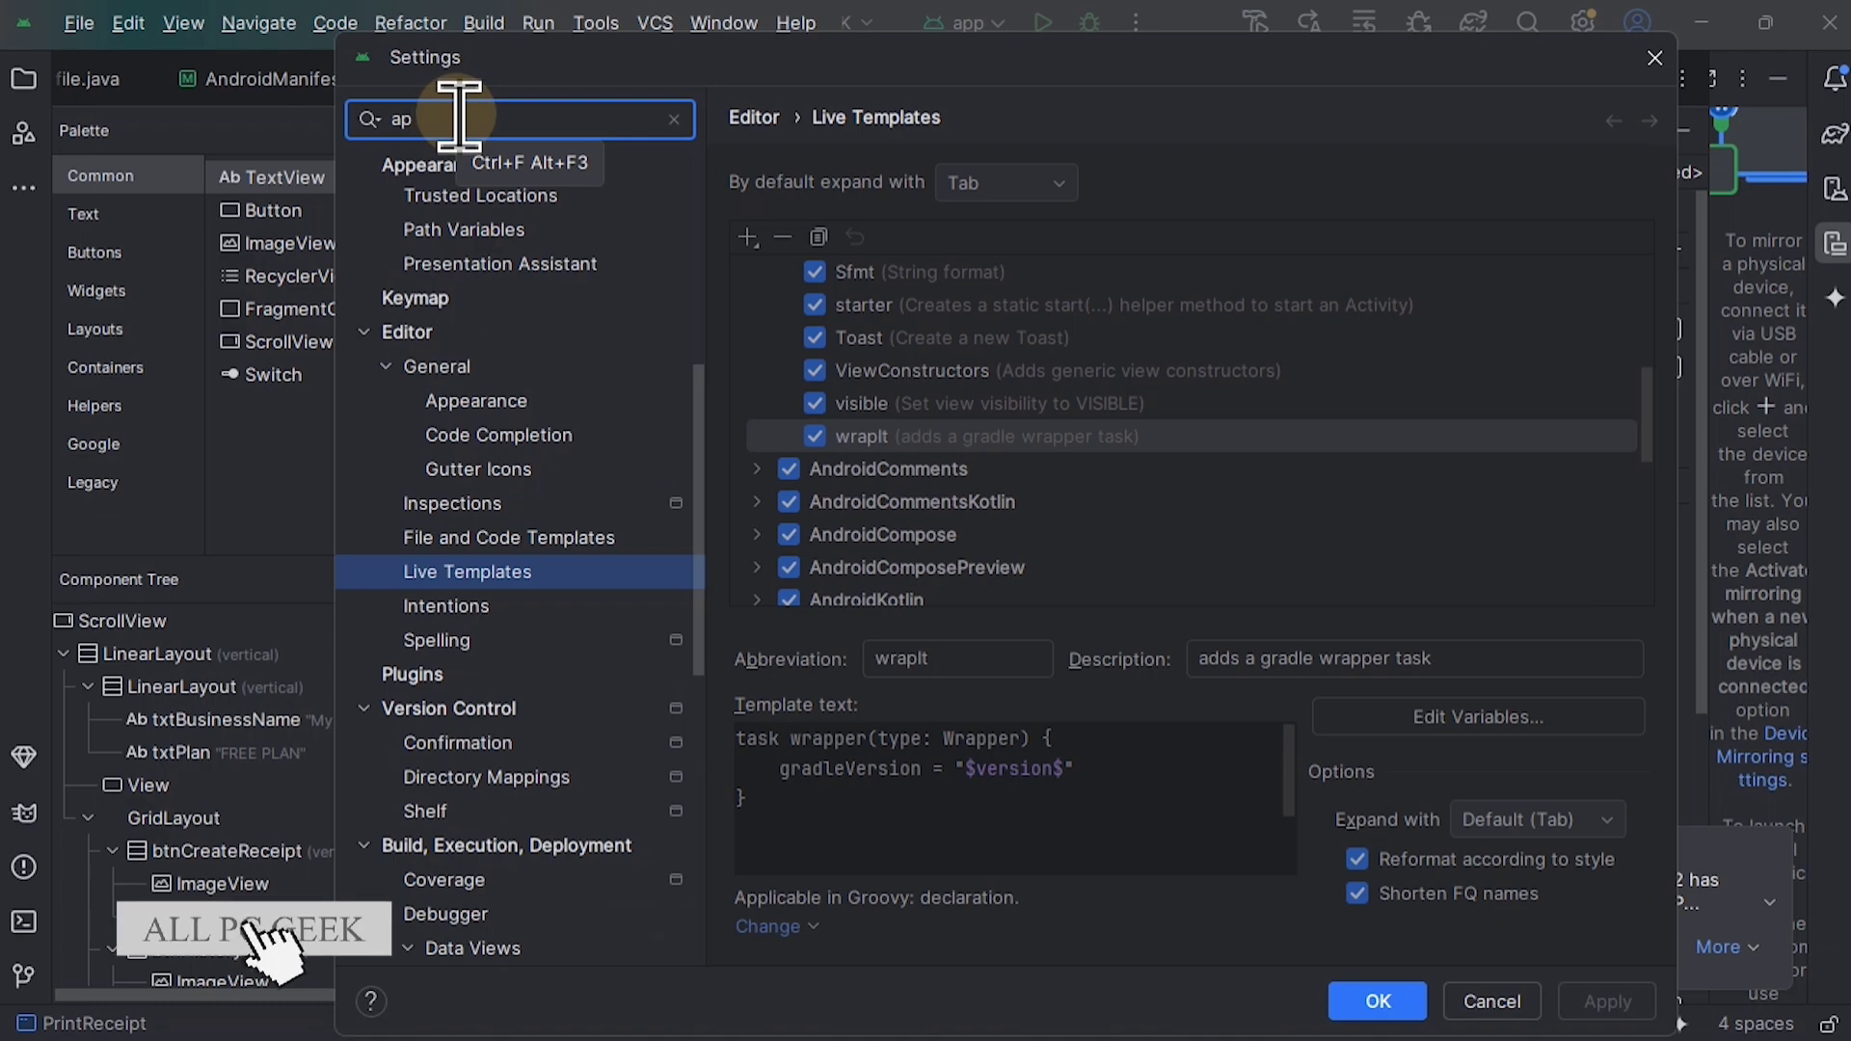
text(pea)
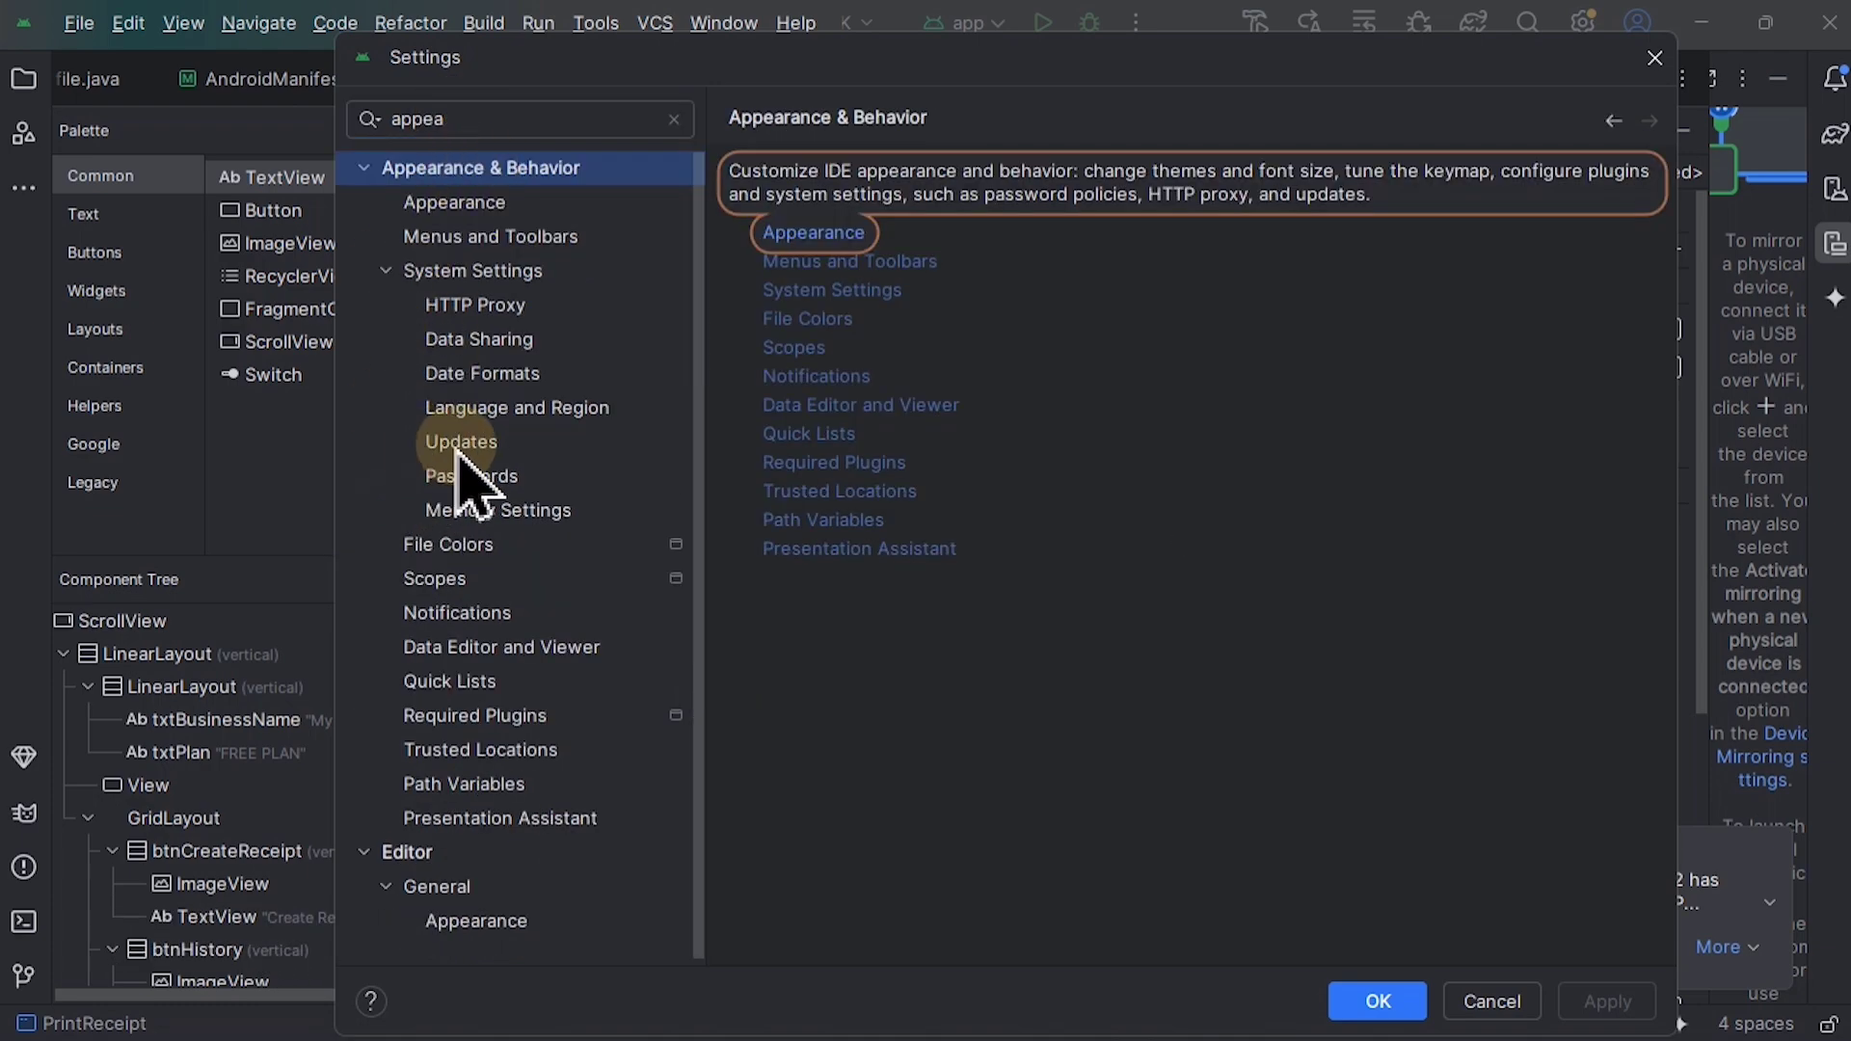
click(459, 445)
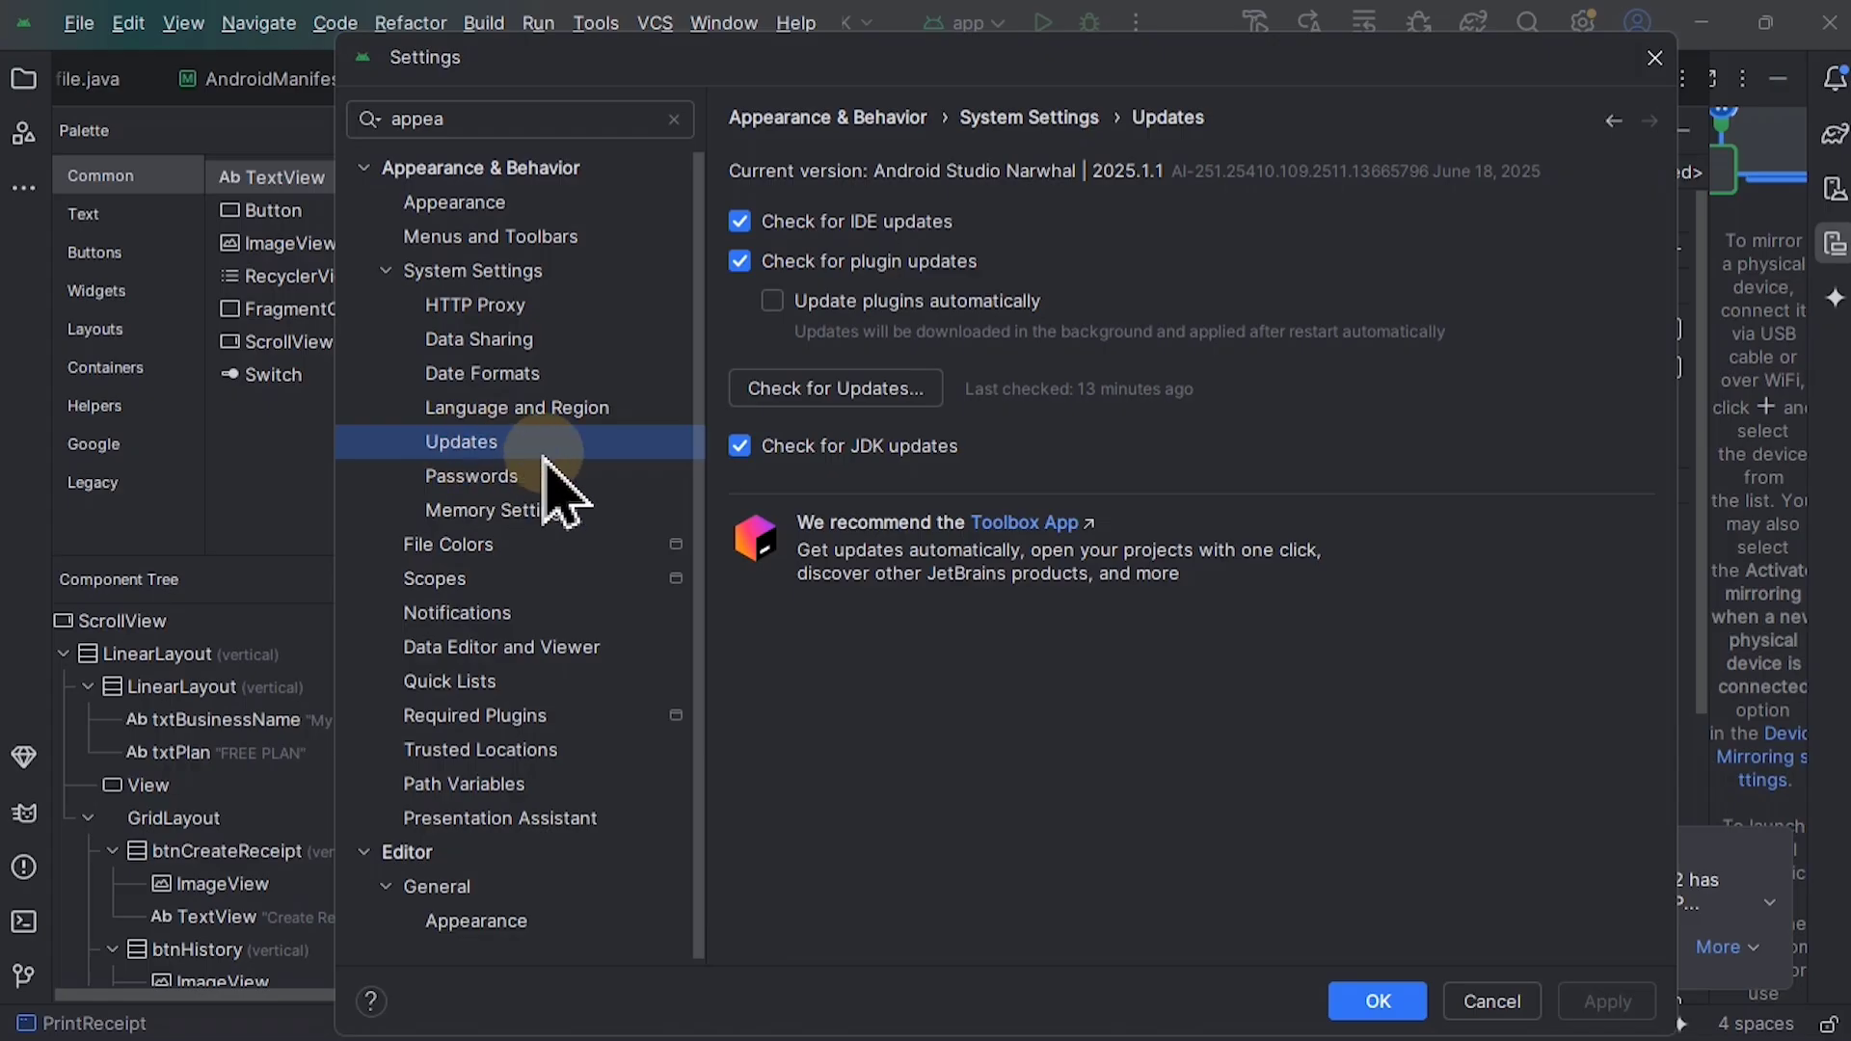
click(740, 261)
click(740, 221)
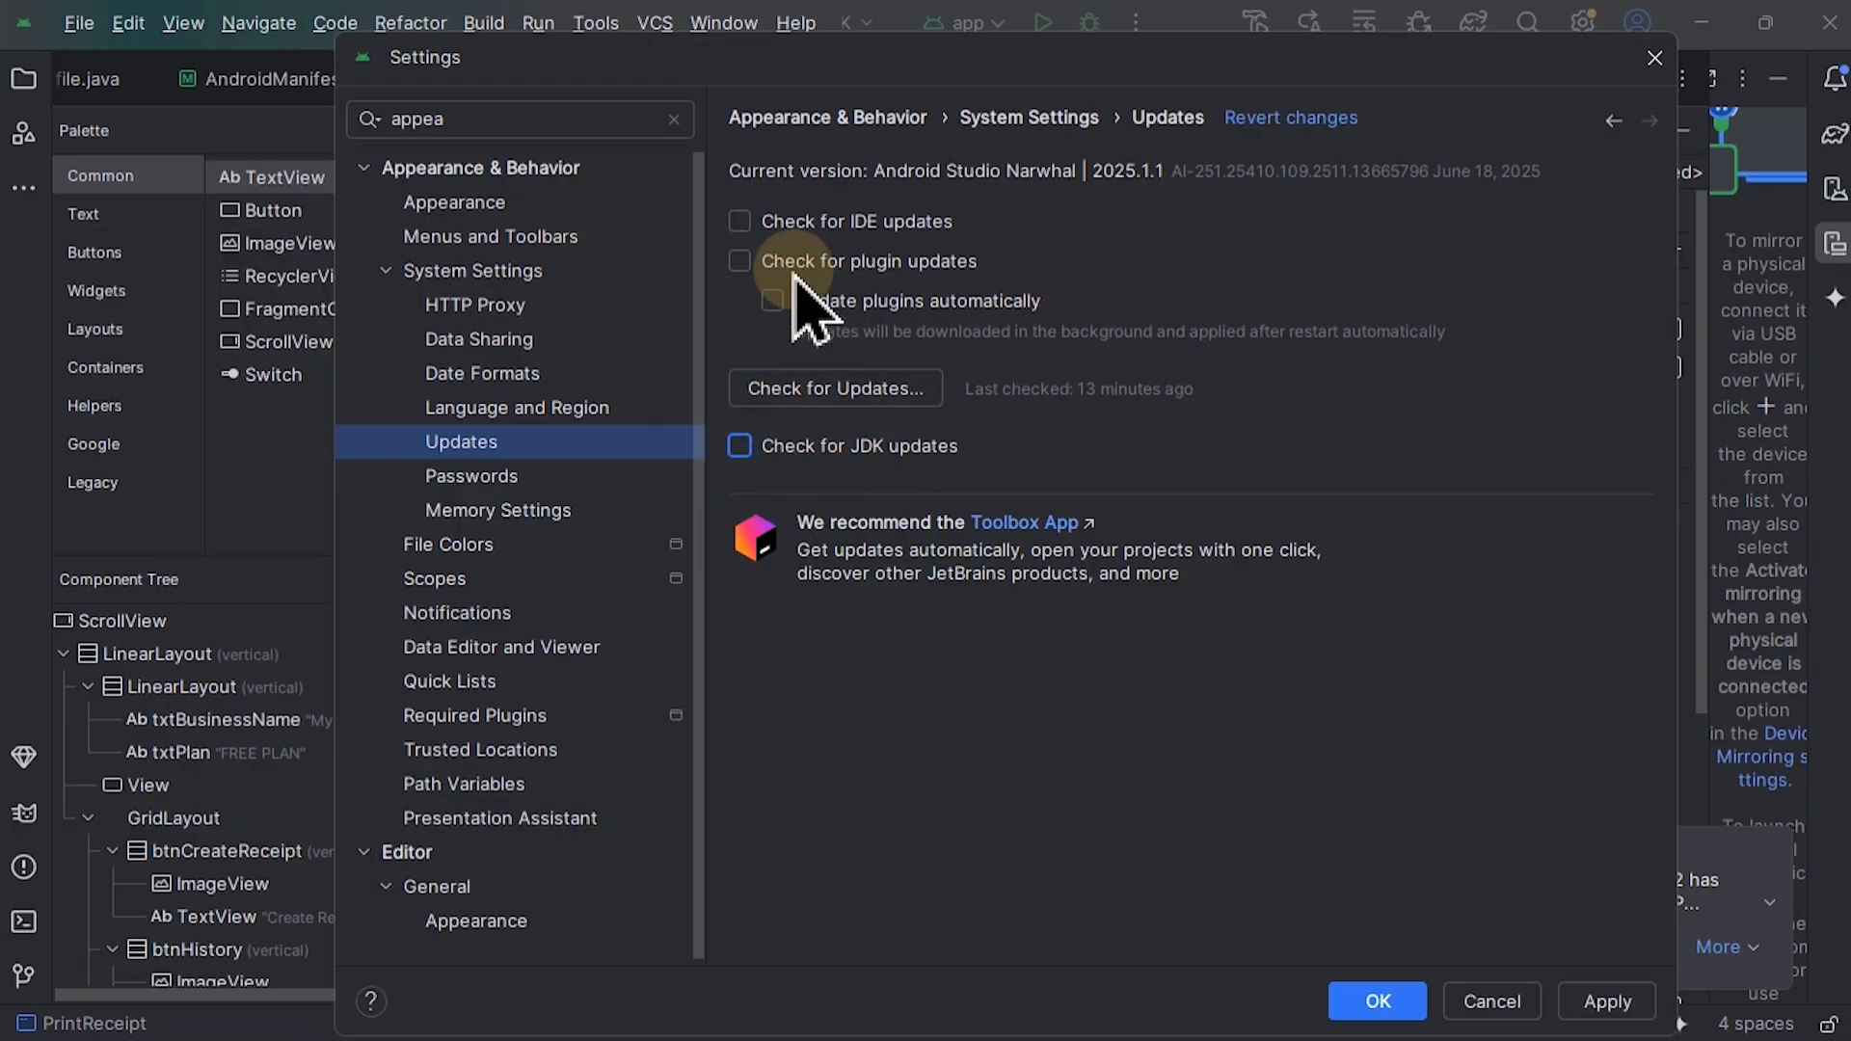
click(1379, 1001)
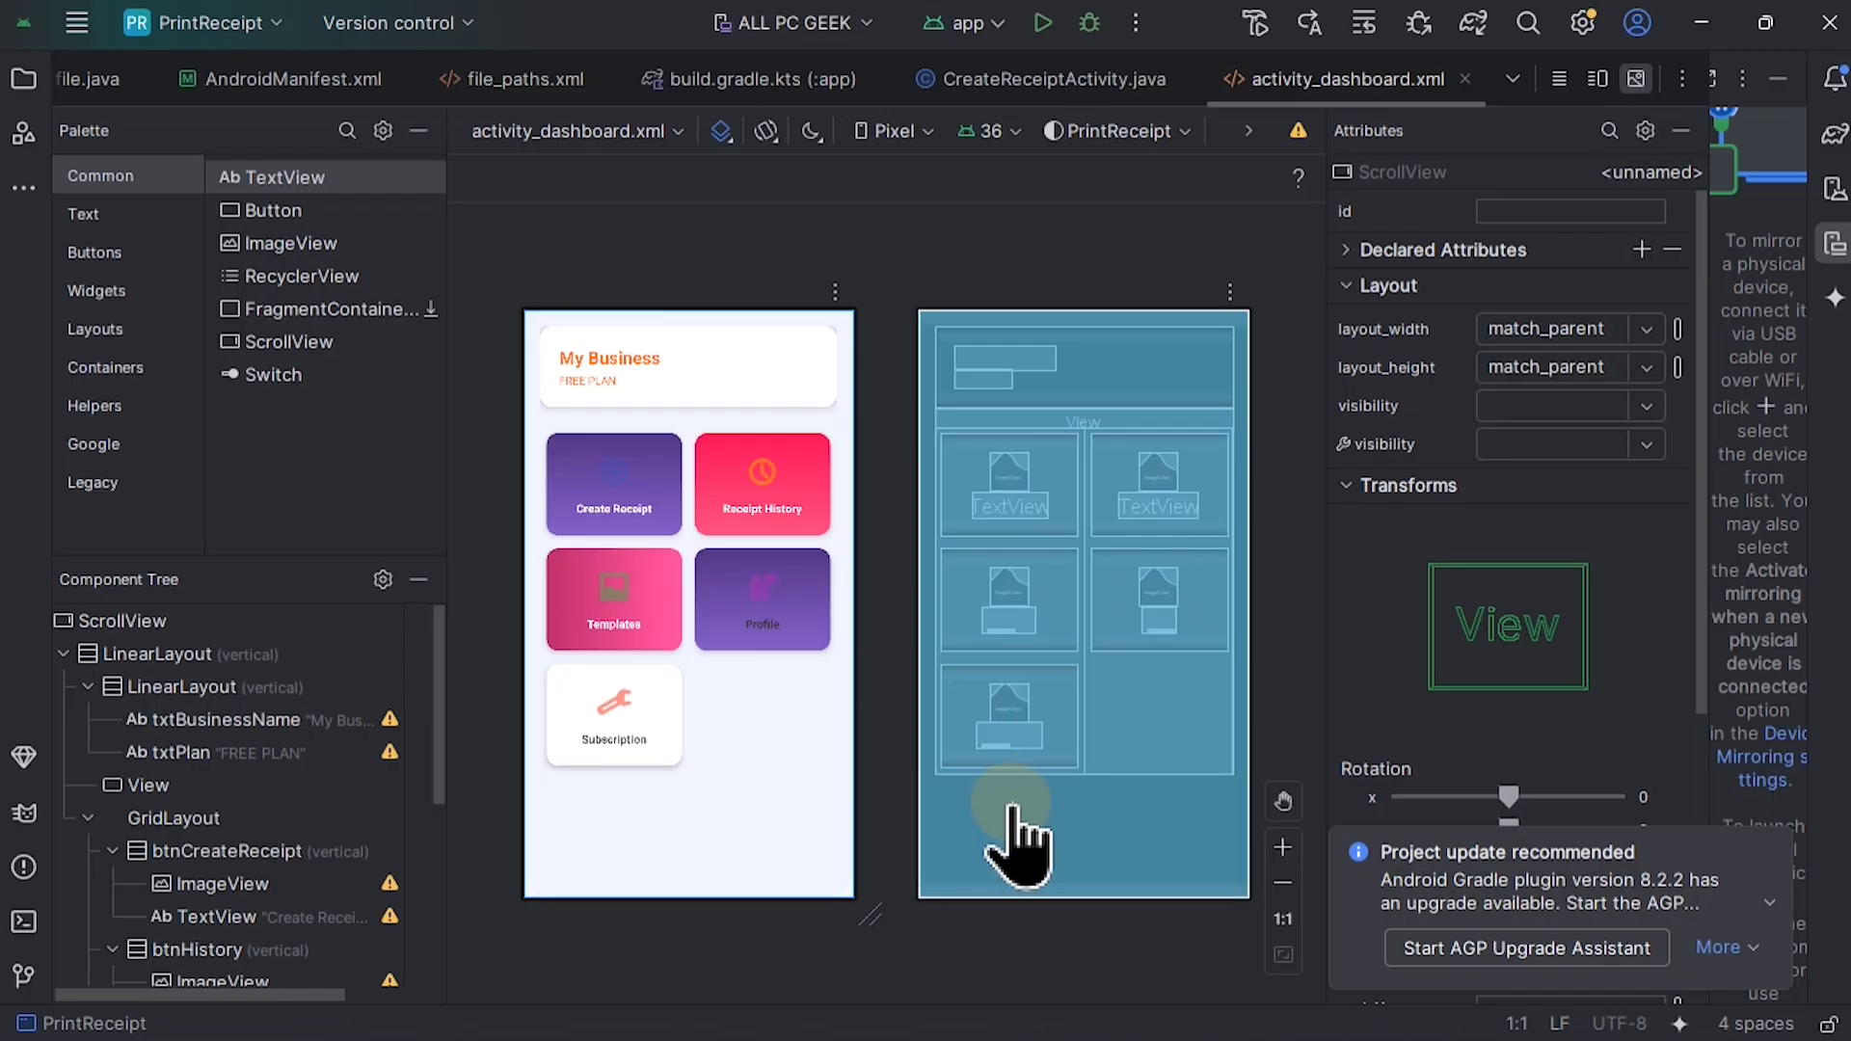
Step: Find the installed plugins in the settings and disable the Compose Multiplatform plugin
click(72, 21)
click(140, 259)
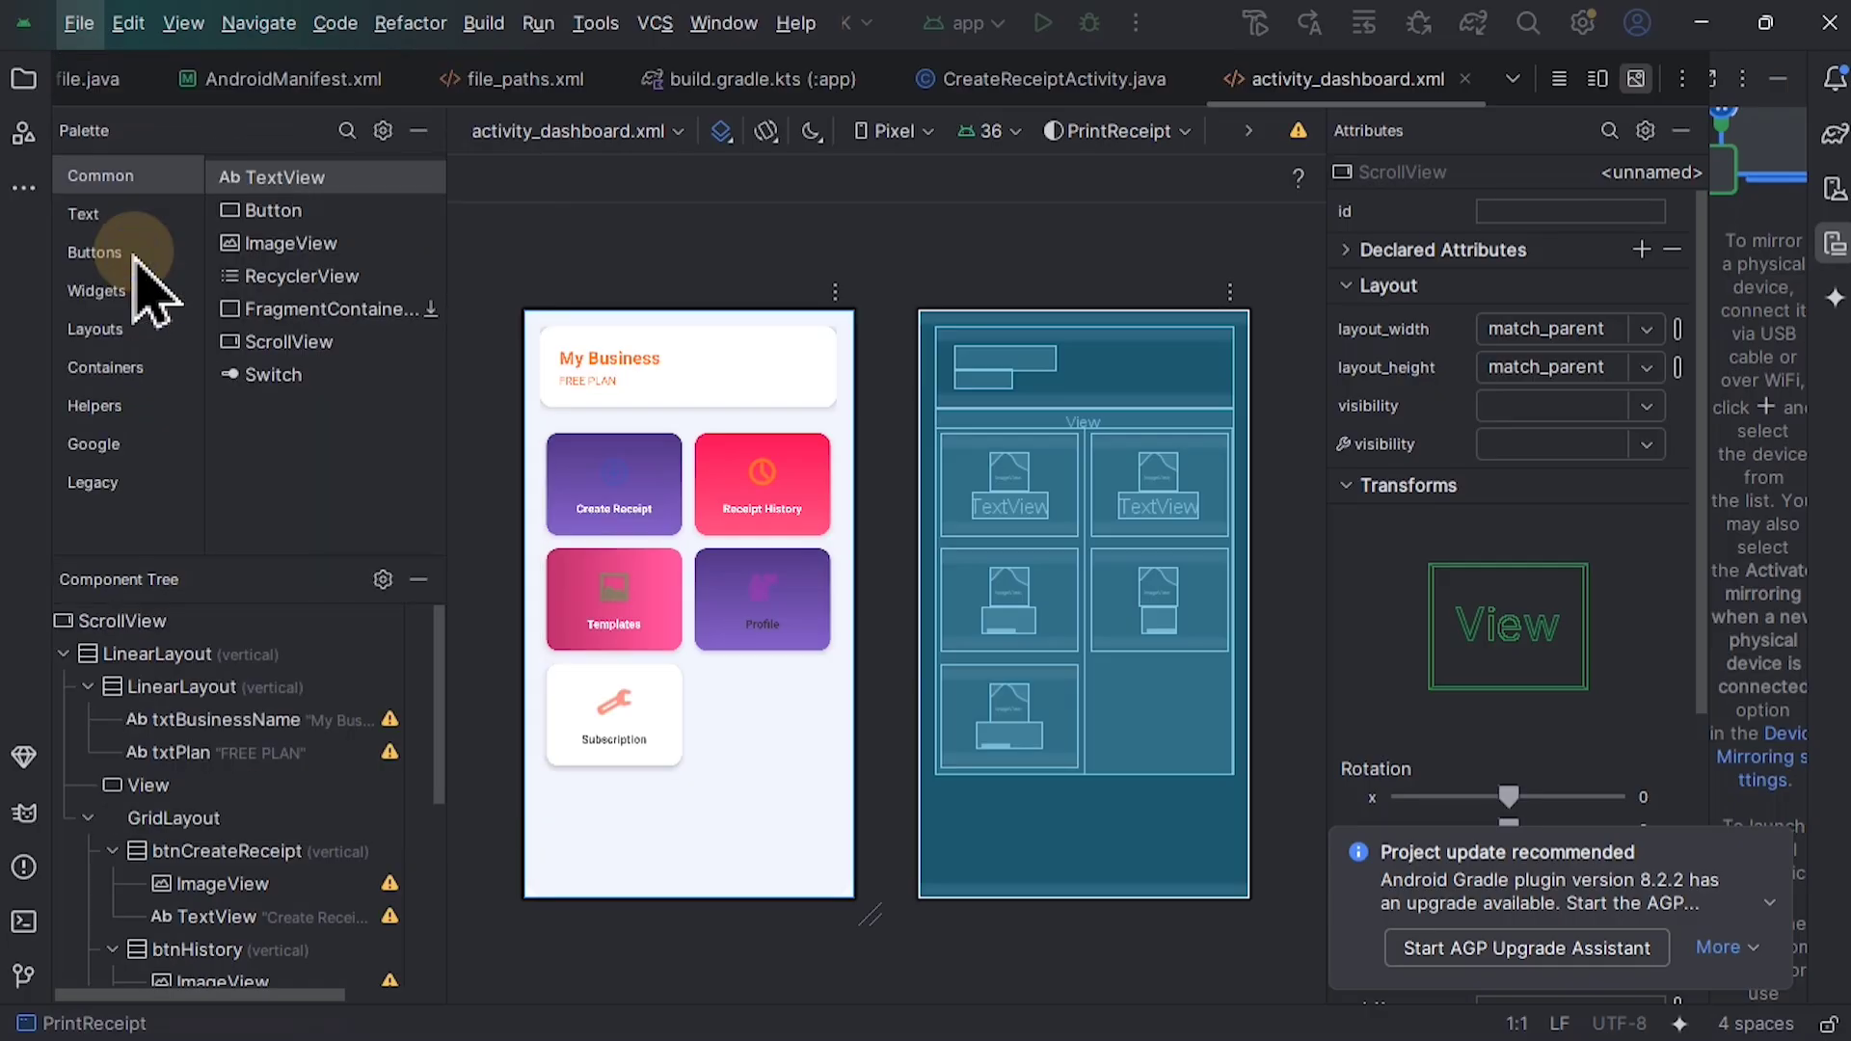
click(471, 120)
text(plu)
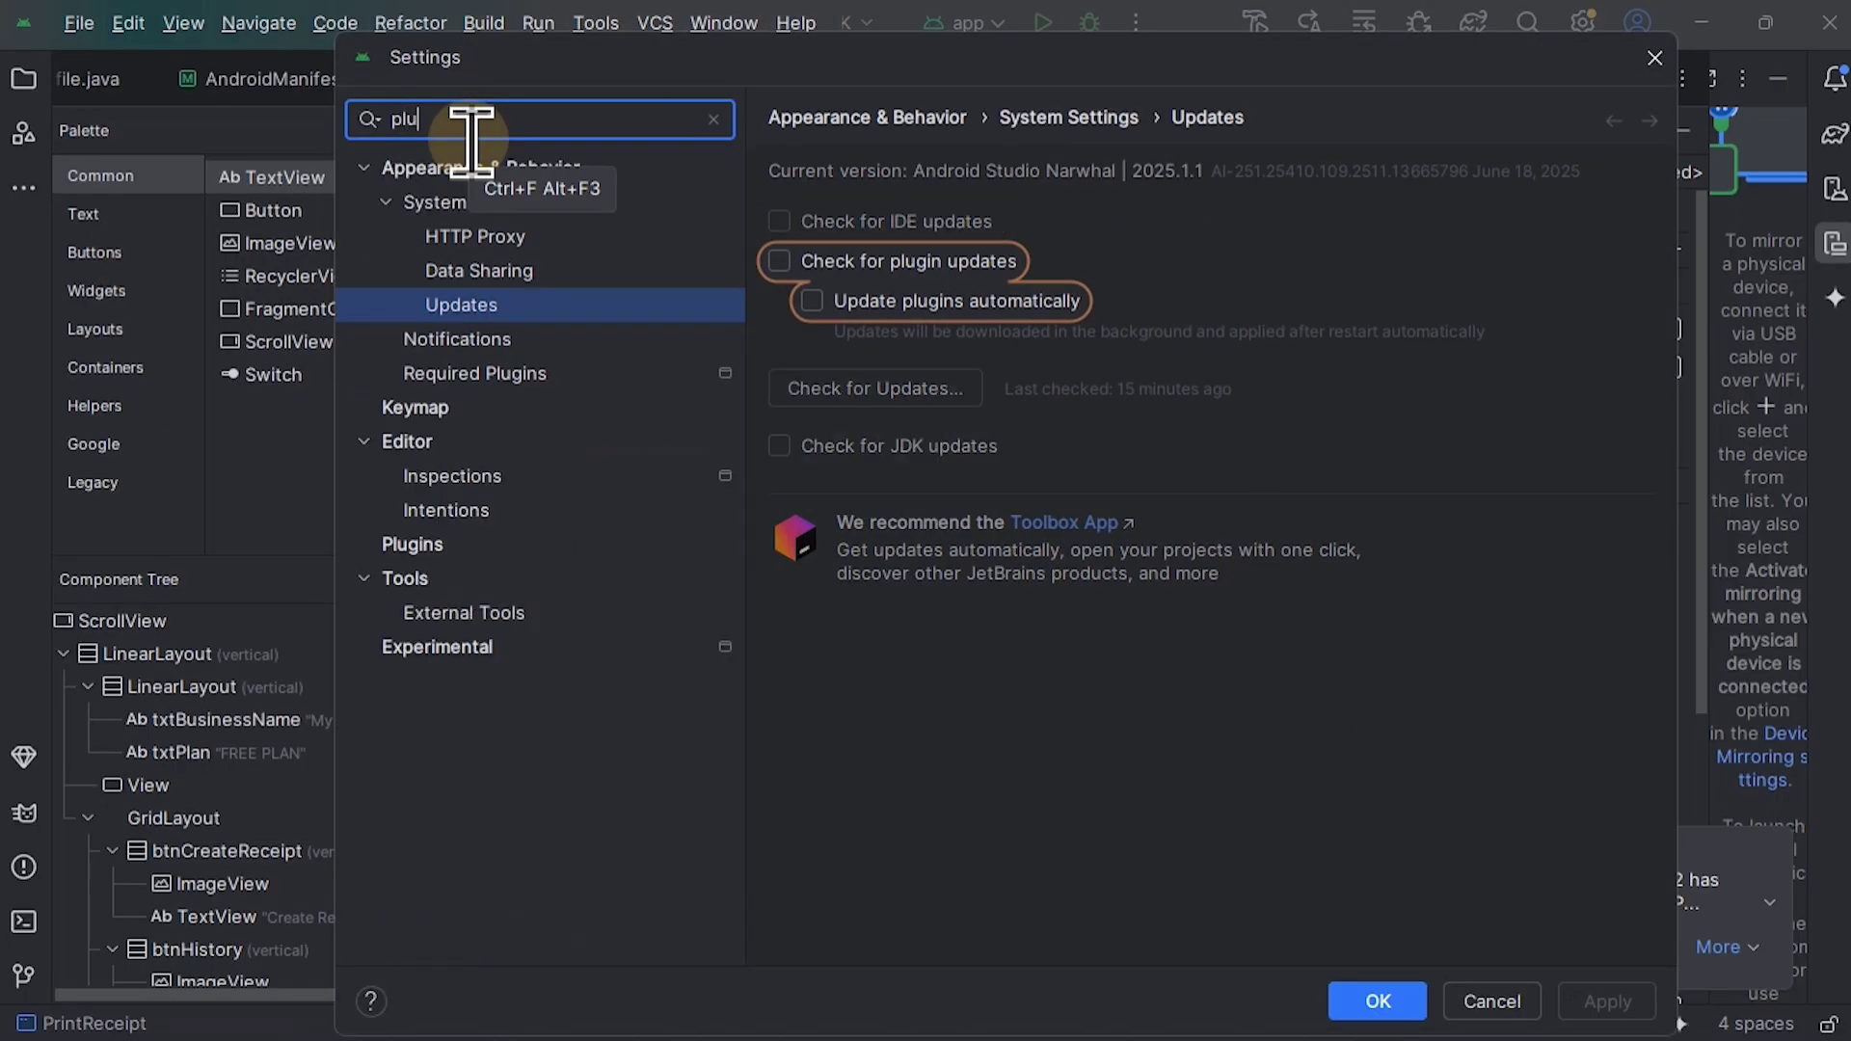
text(gin)
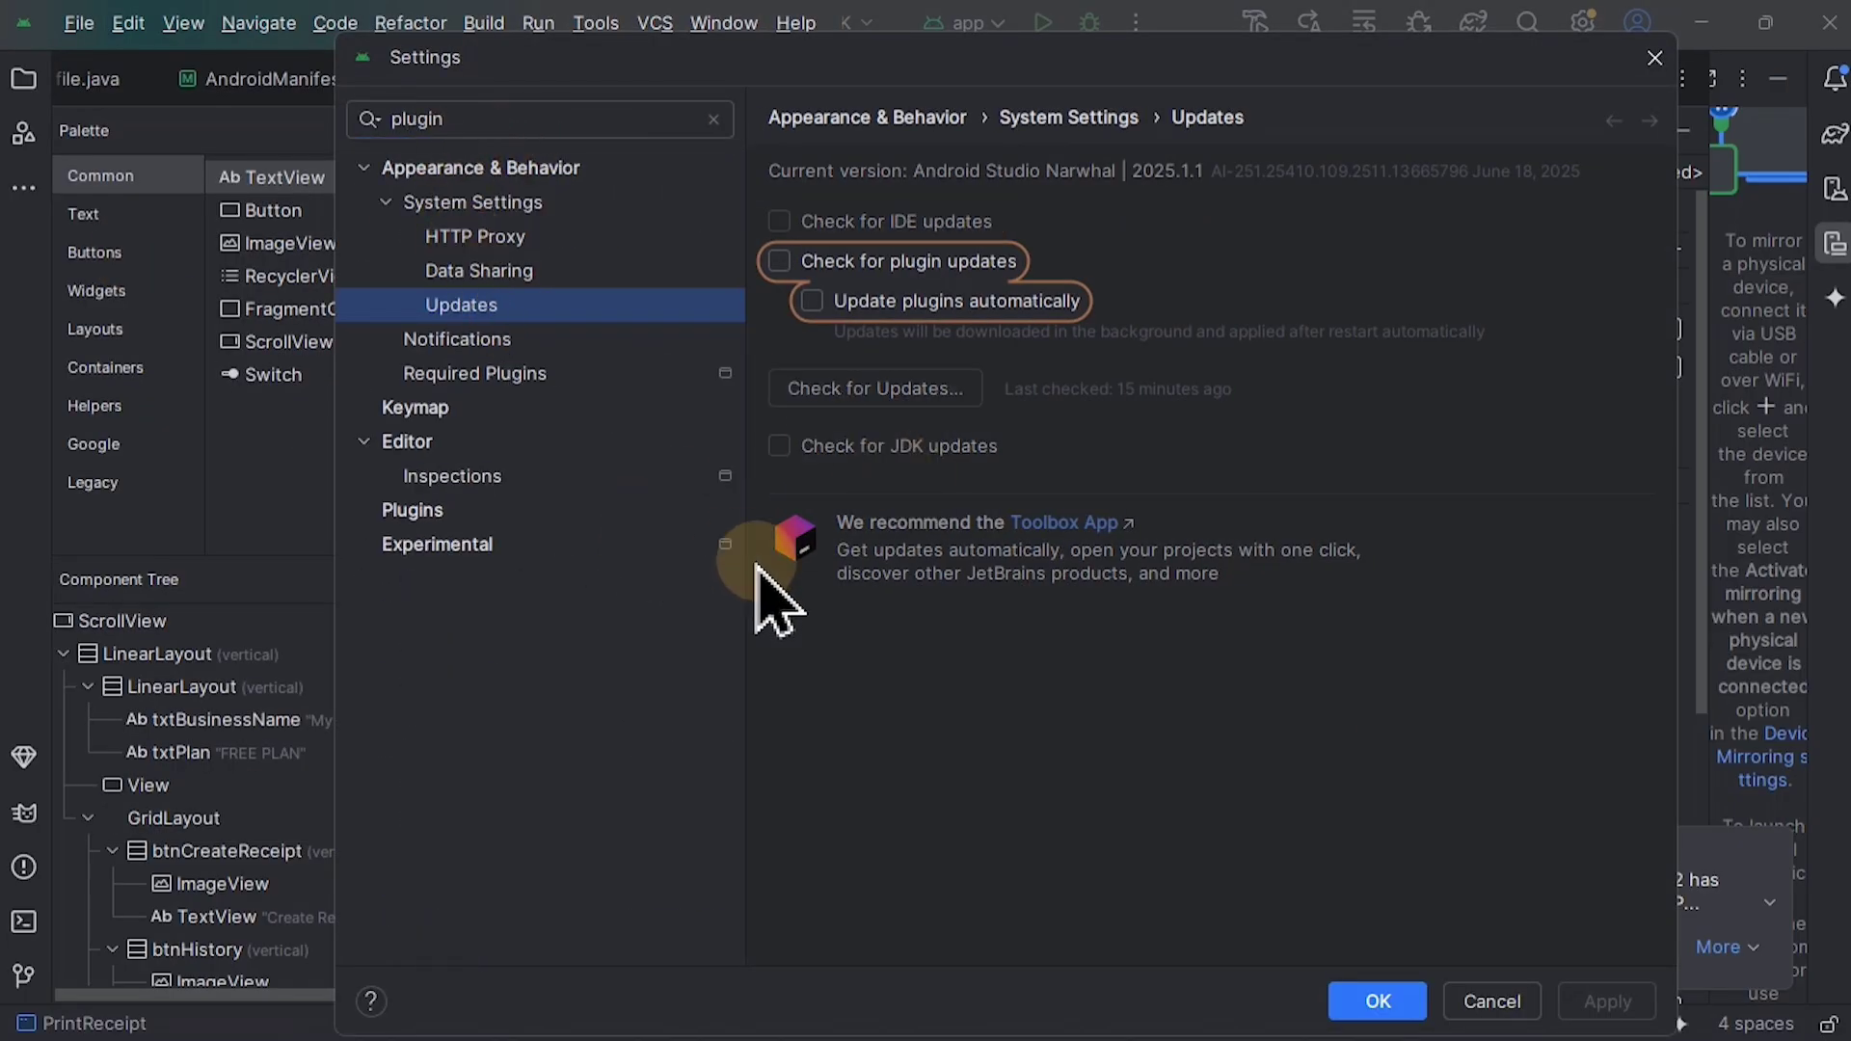
click(417, 511)
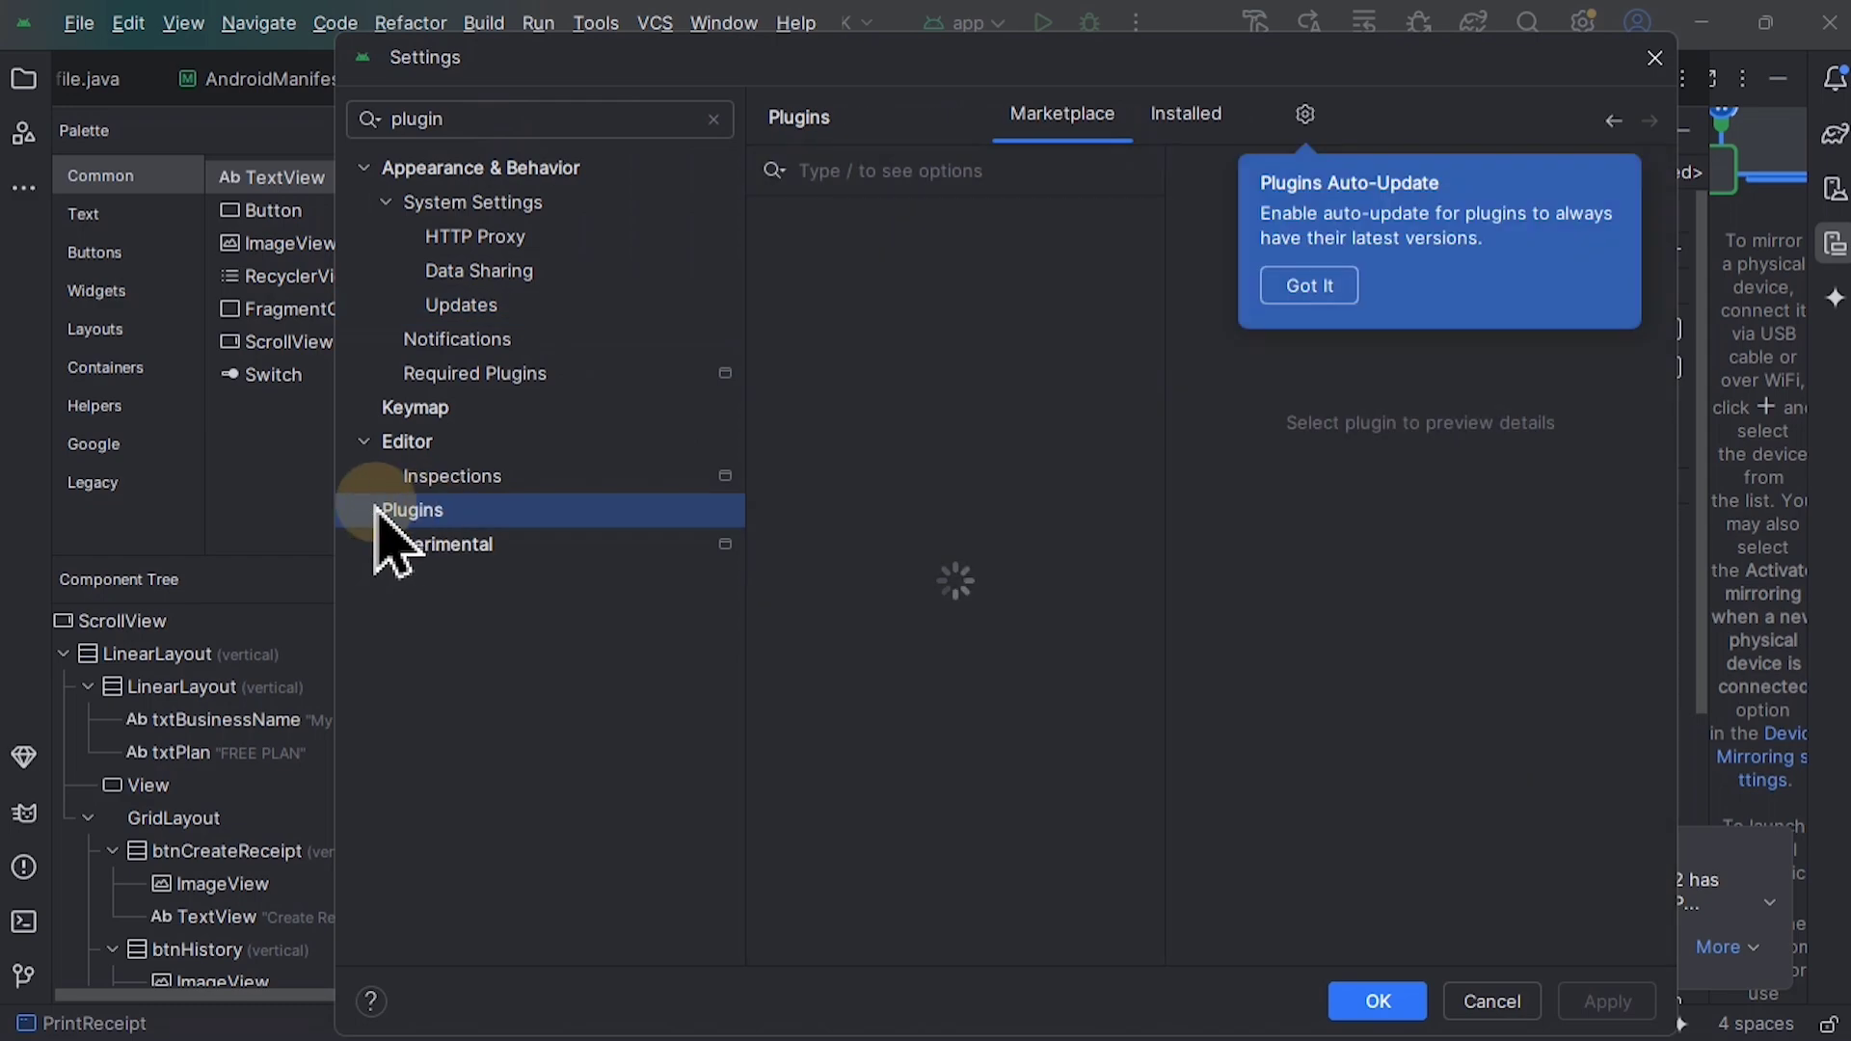
click(1309, 285)
scroll(1121, 723, down, 5)
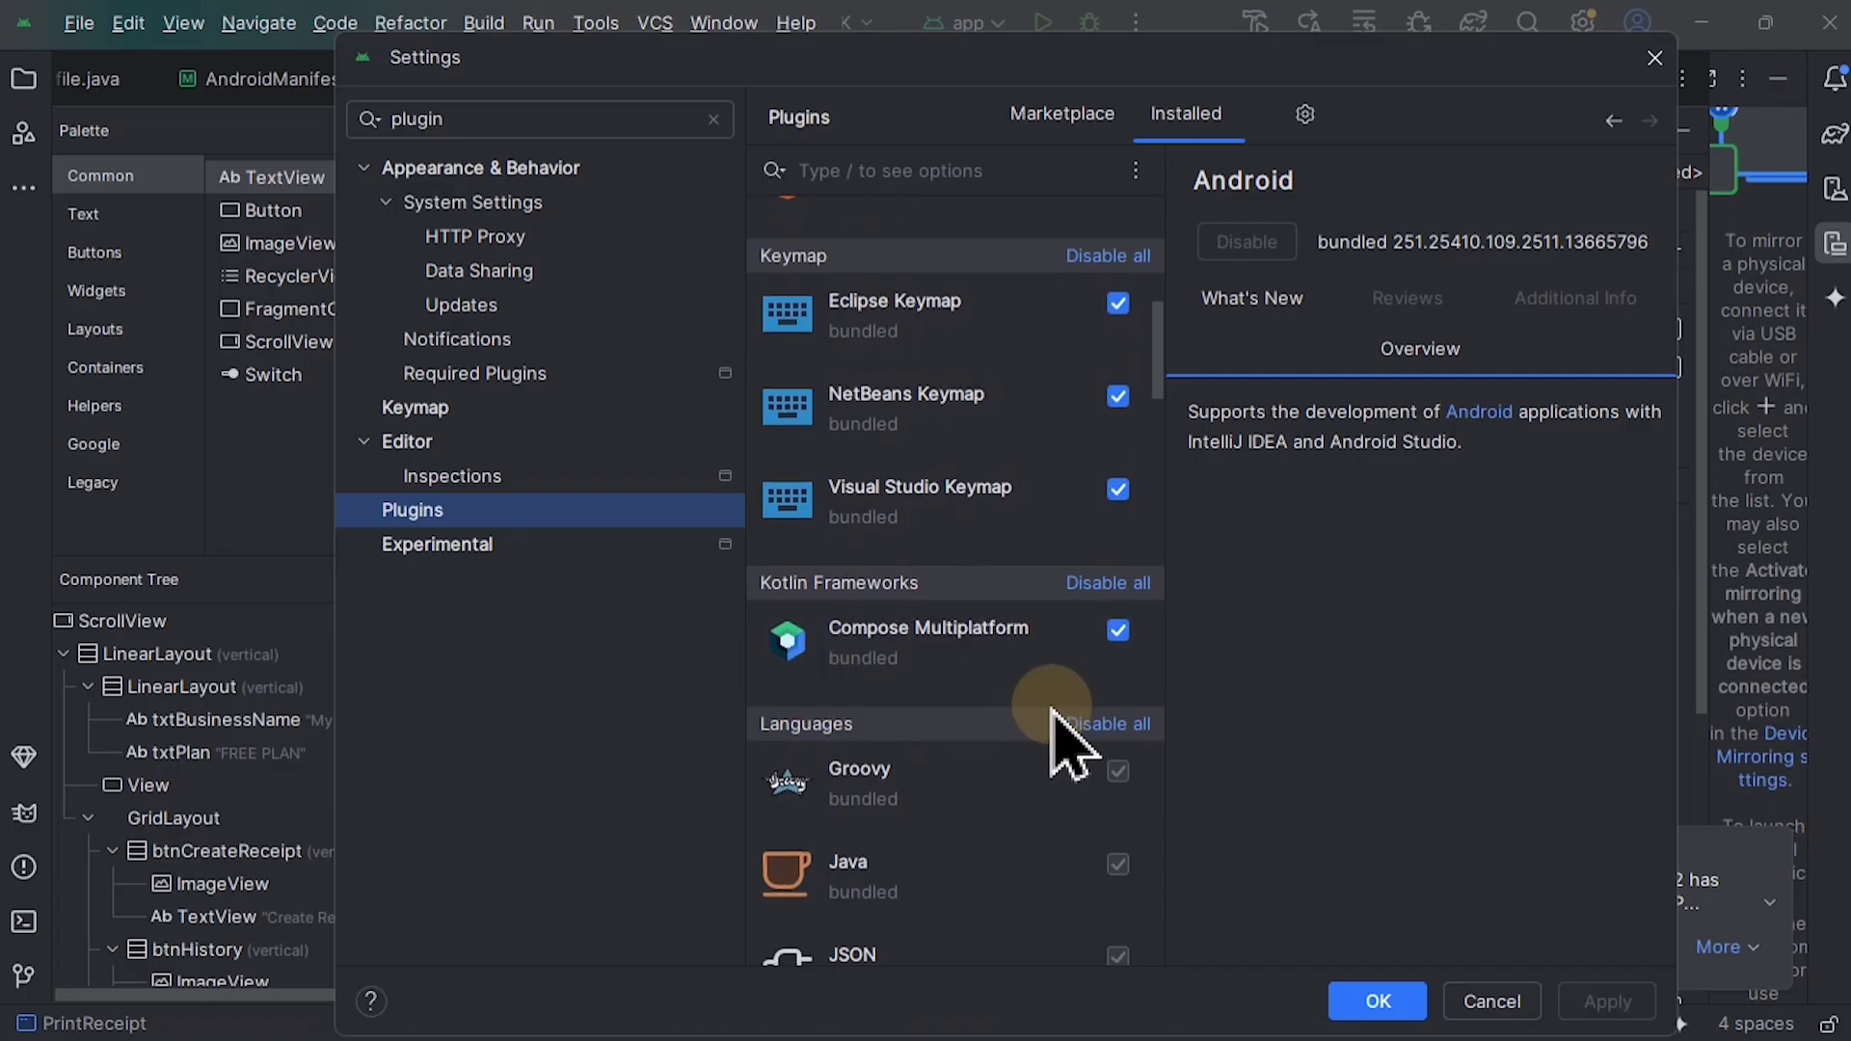
scroll(1045, 744, down, 2)
scroll(964, 570, down, 1)
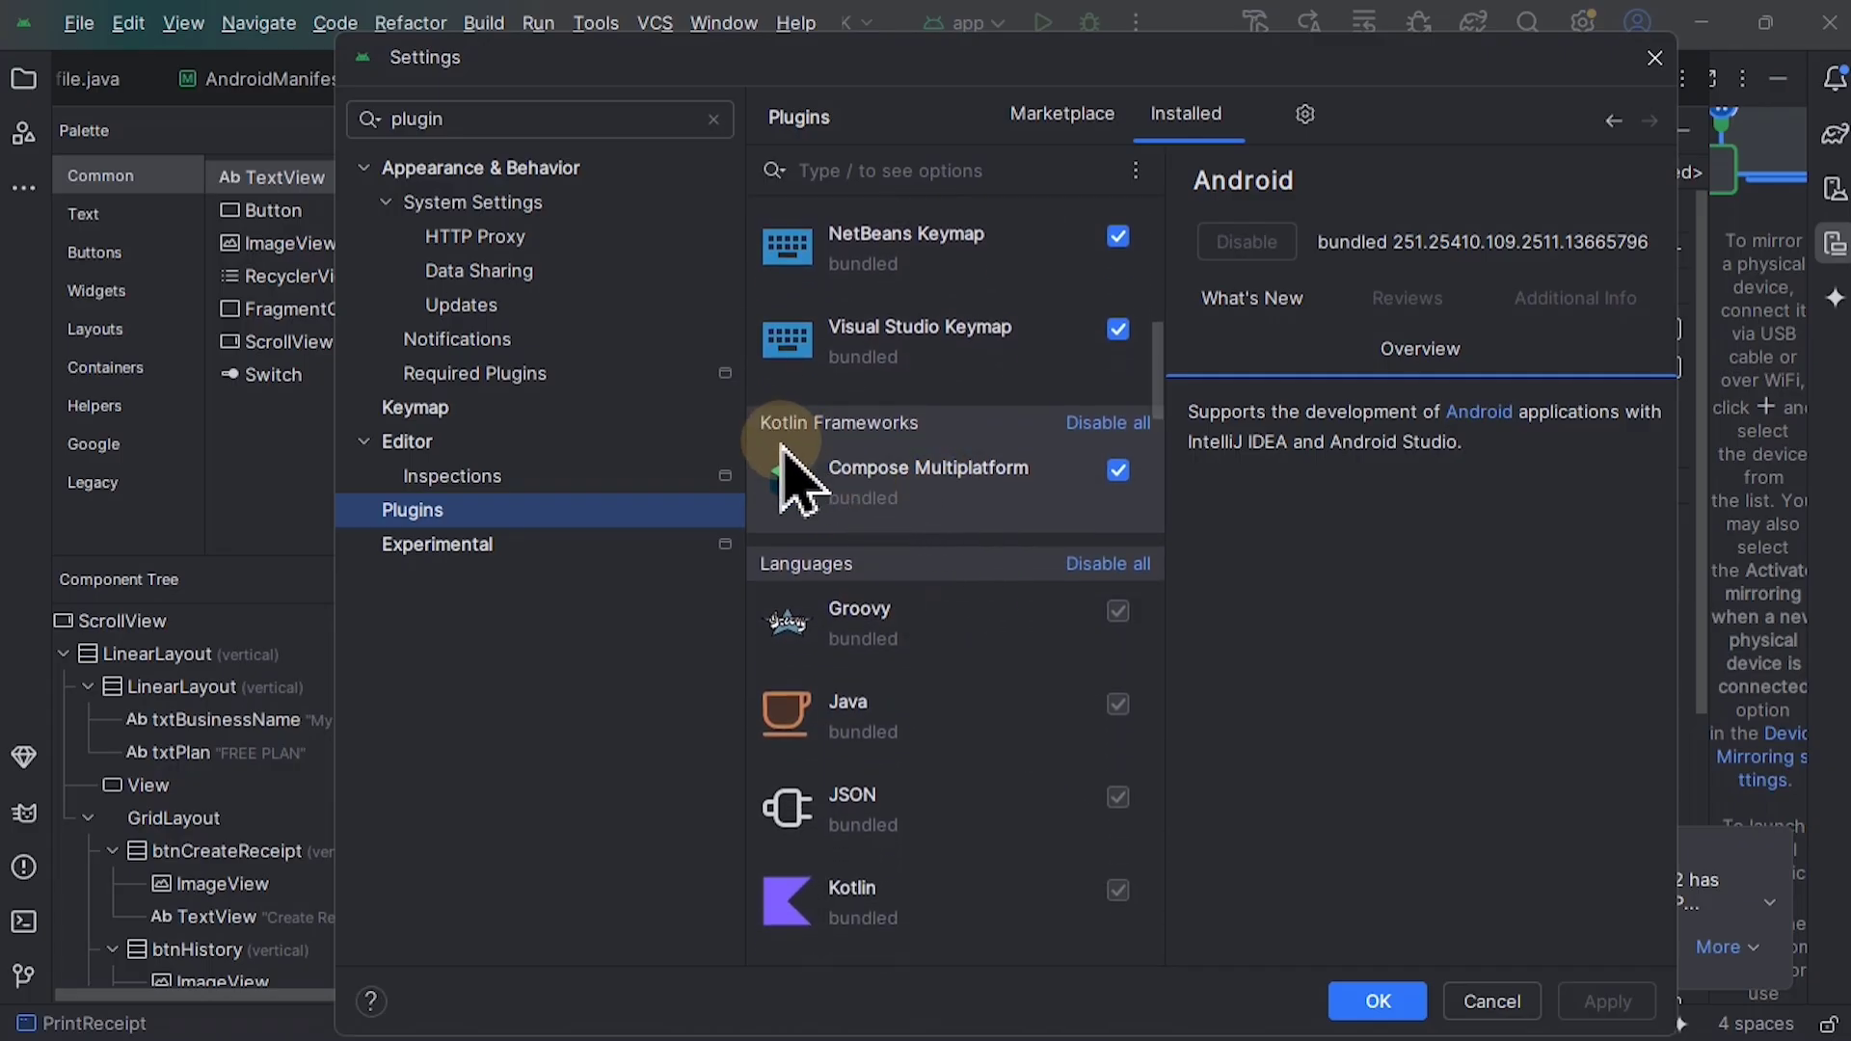
click(1118, 471)
Step: Disable the Markdown plugin under Languages and enable it again
scroll(993, 511, down, 4)
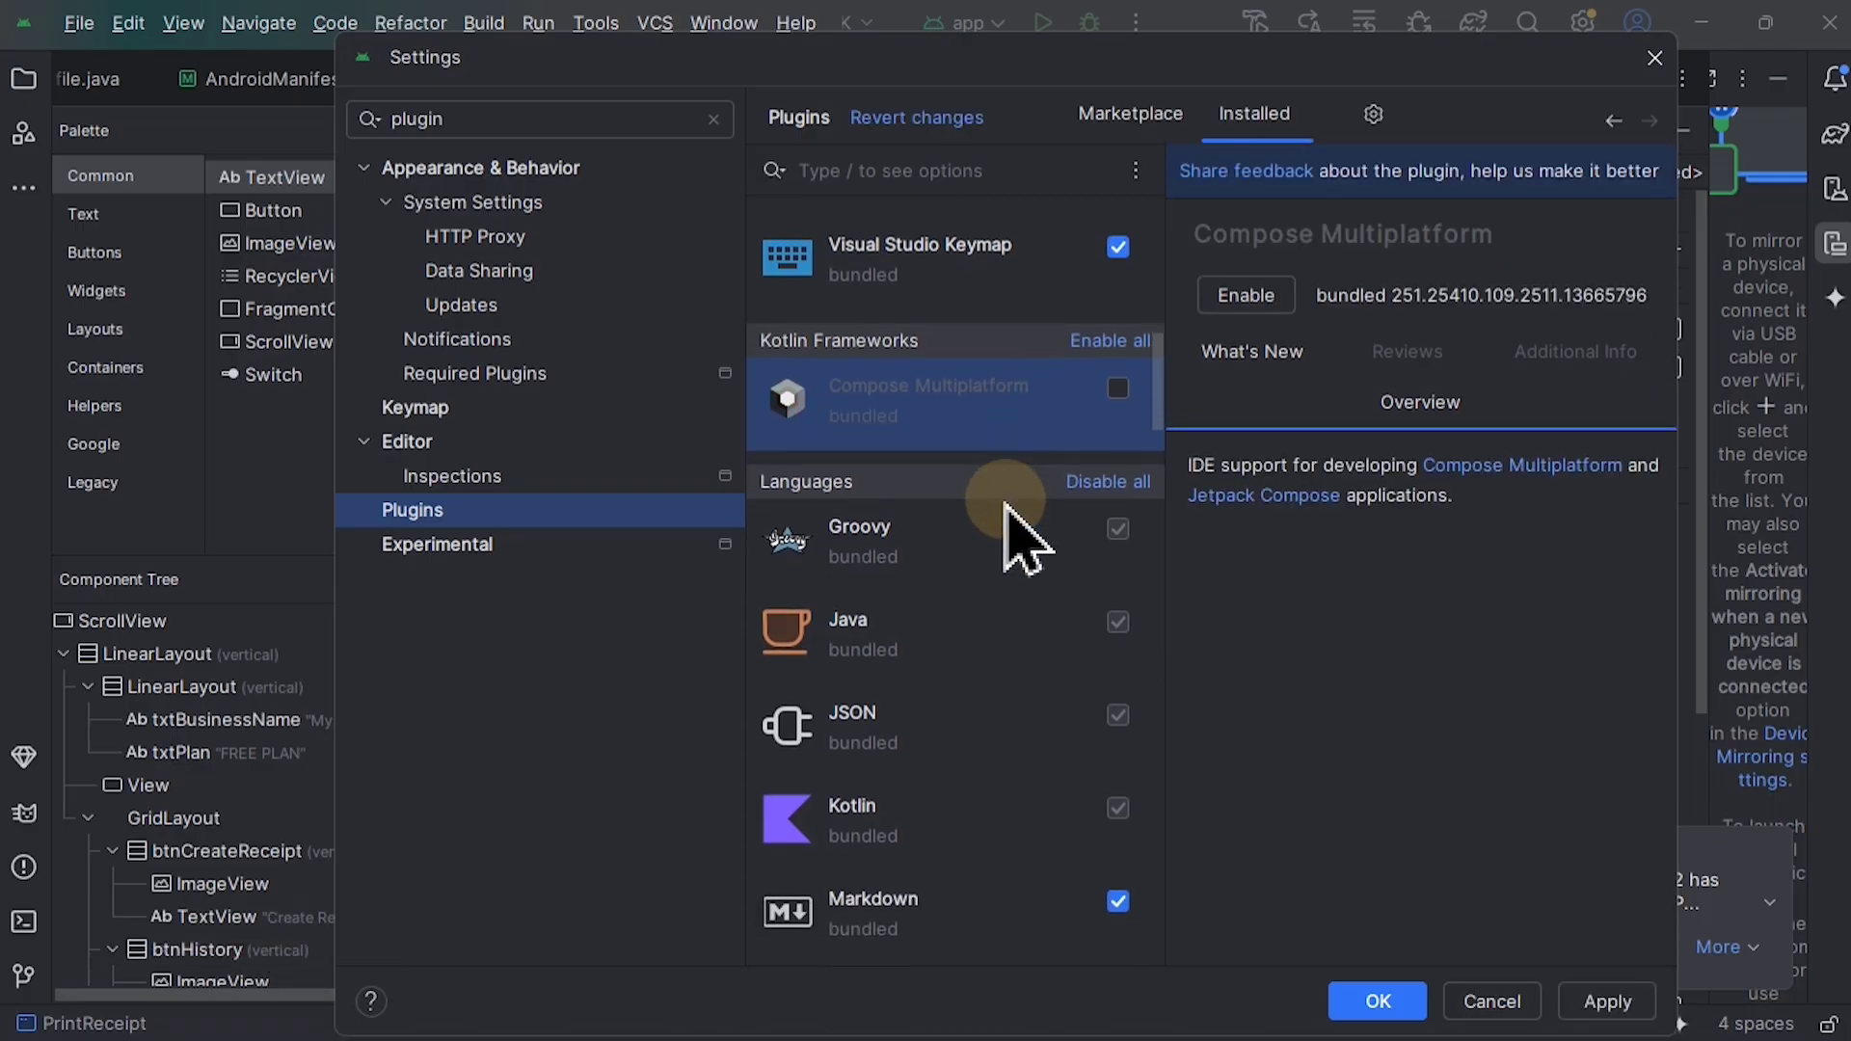
scroll(955, 682, down, 1)
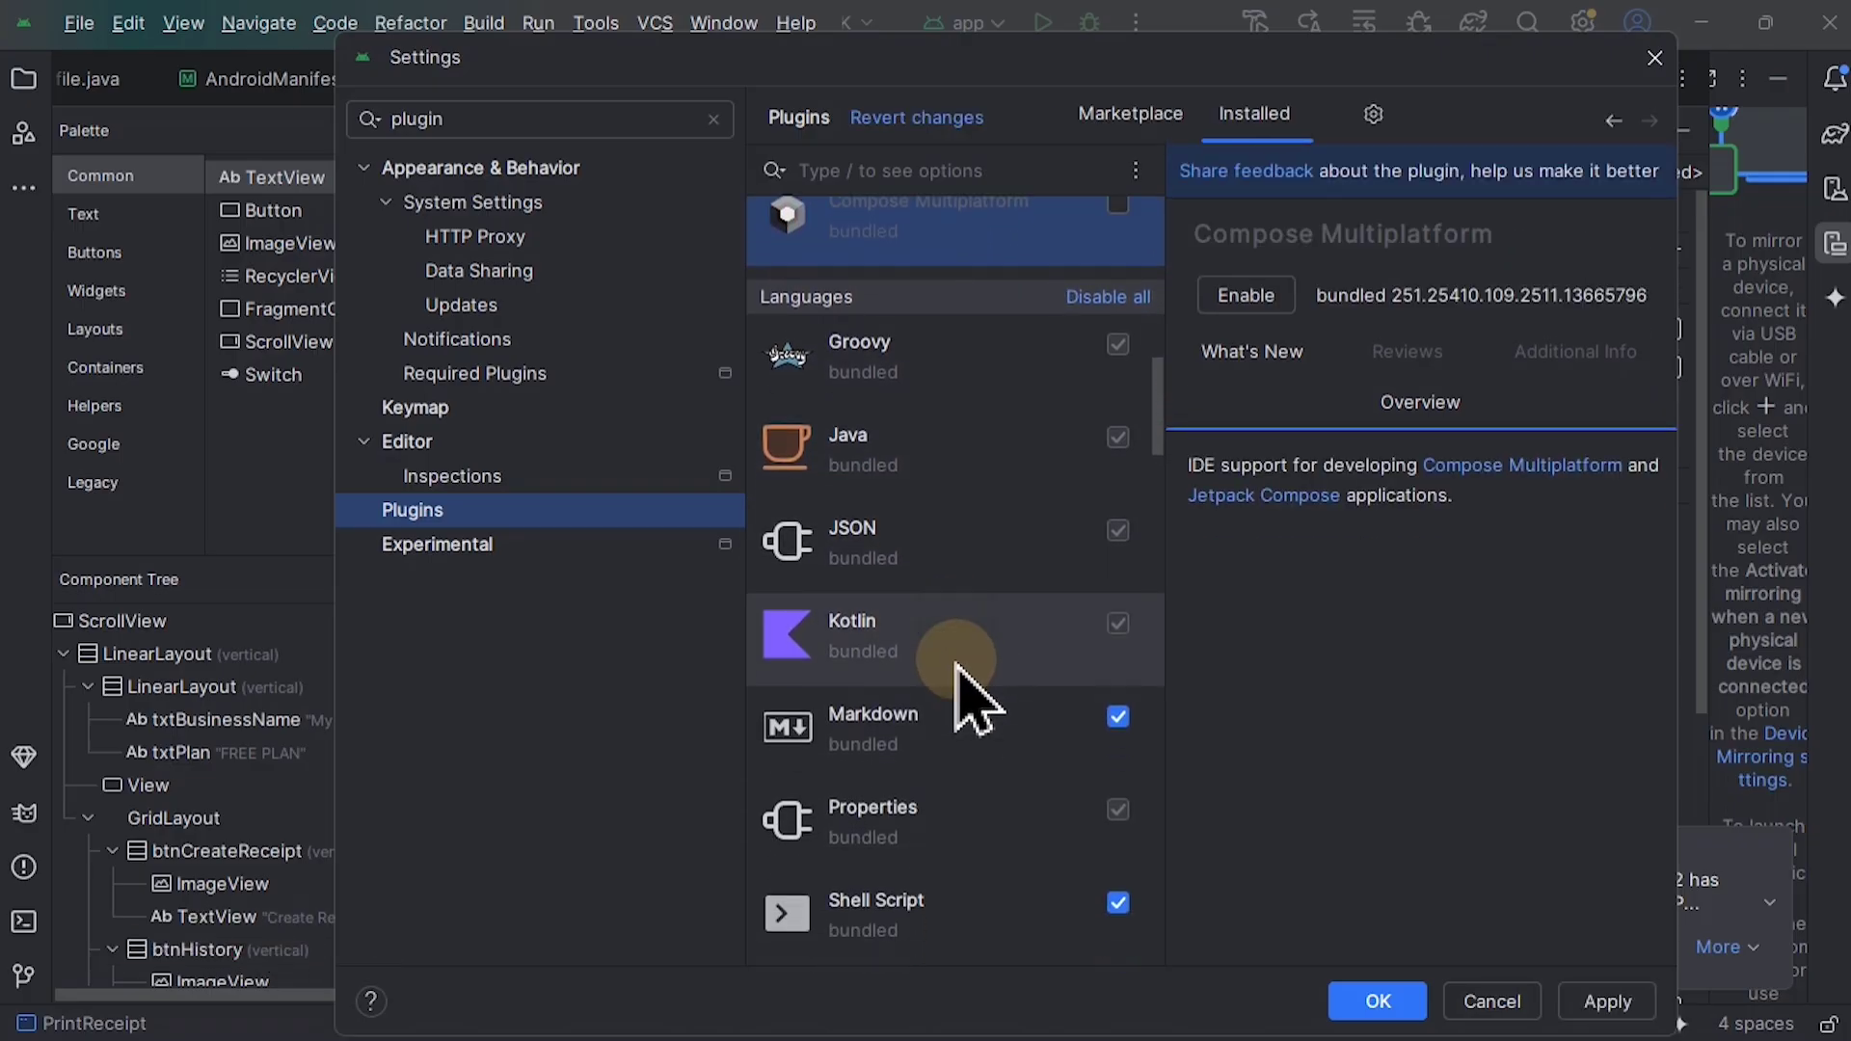
scroll(853, 771, down, 1)
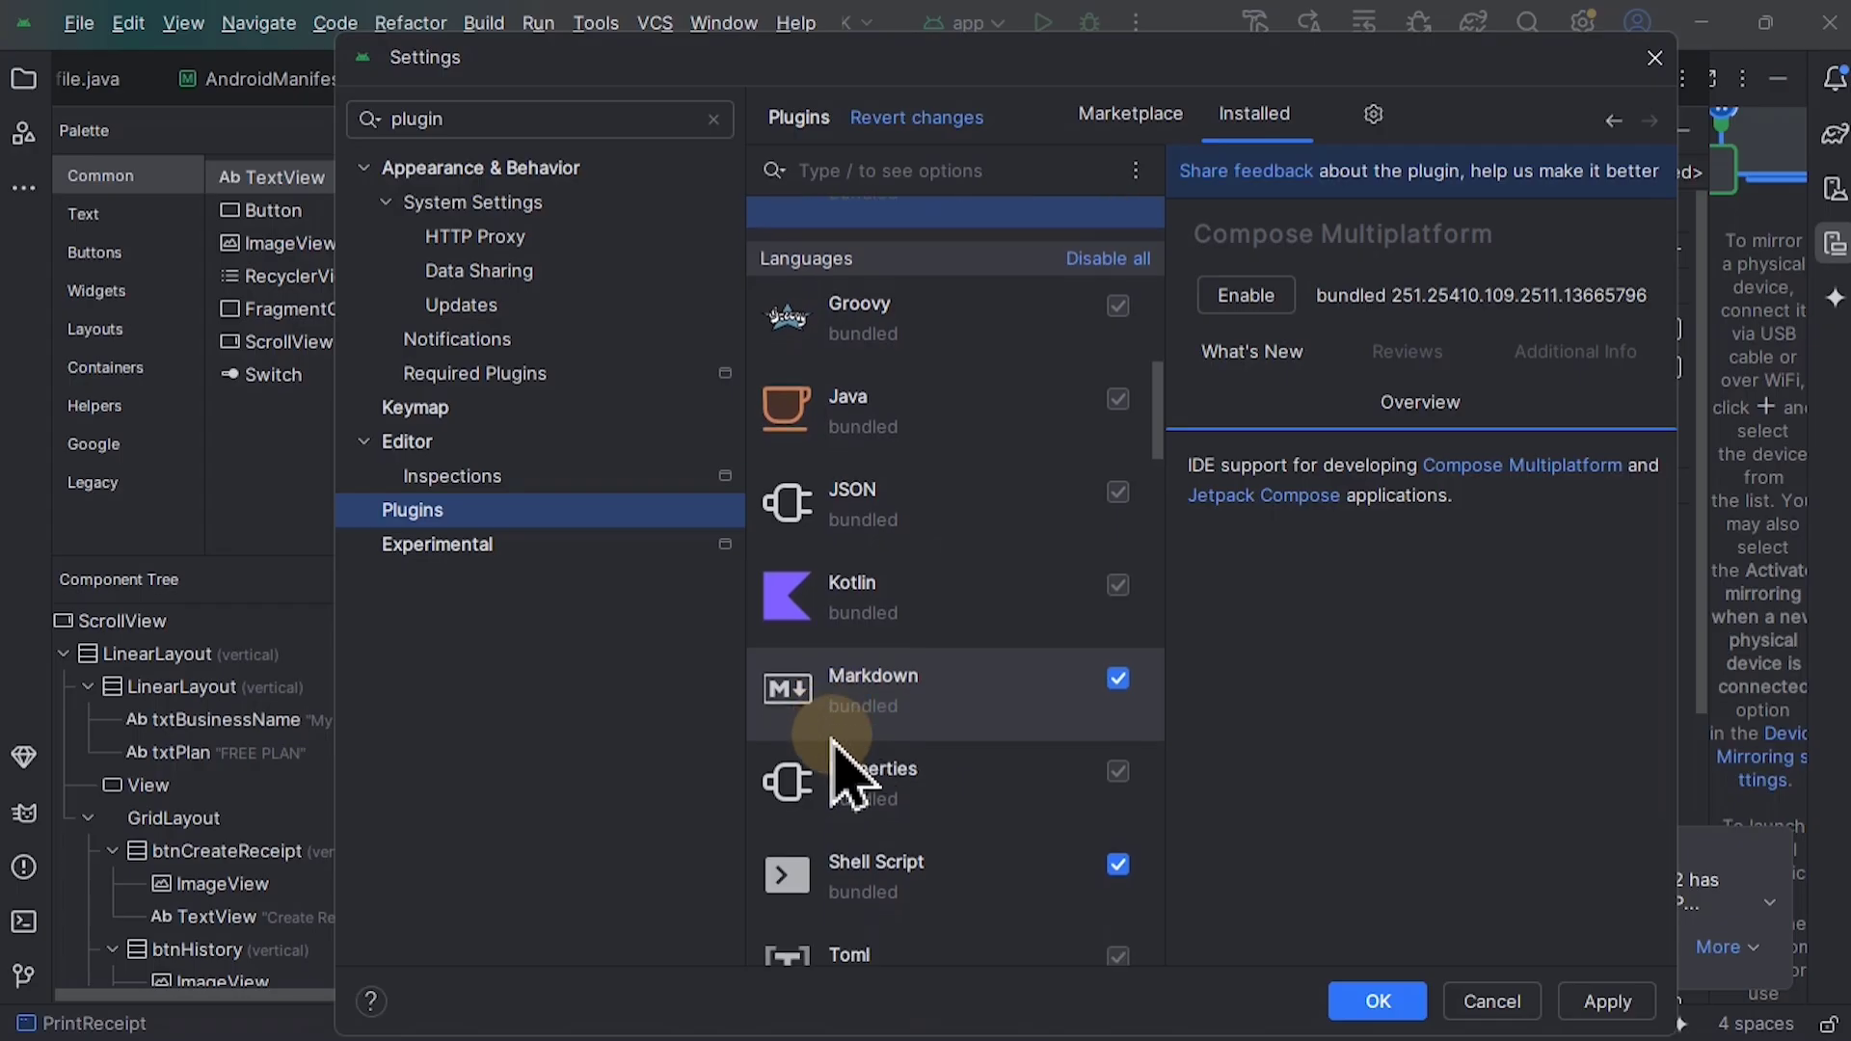
click(1116, 664)
scroll(1042, 664, down, 1)
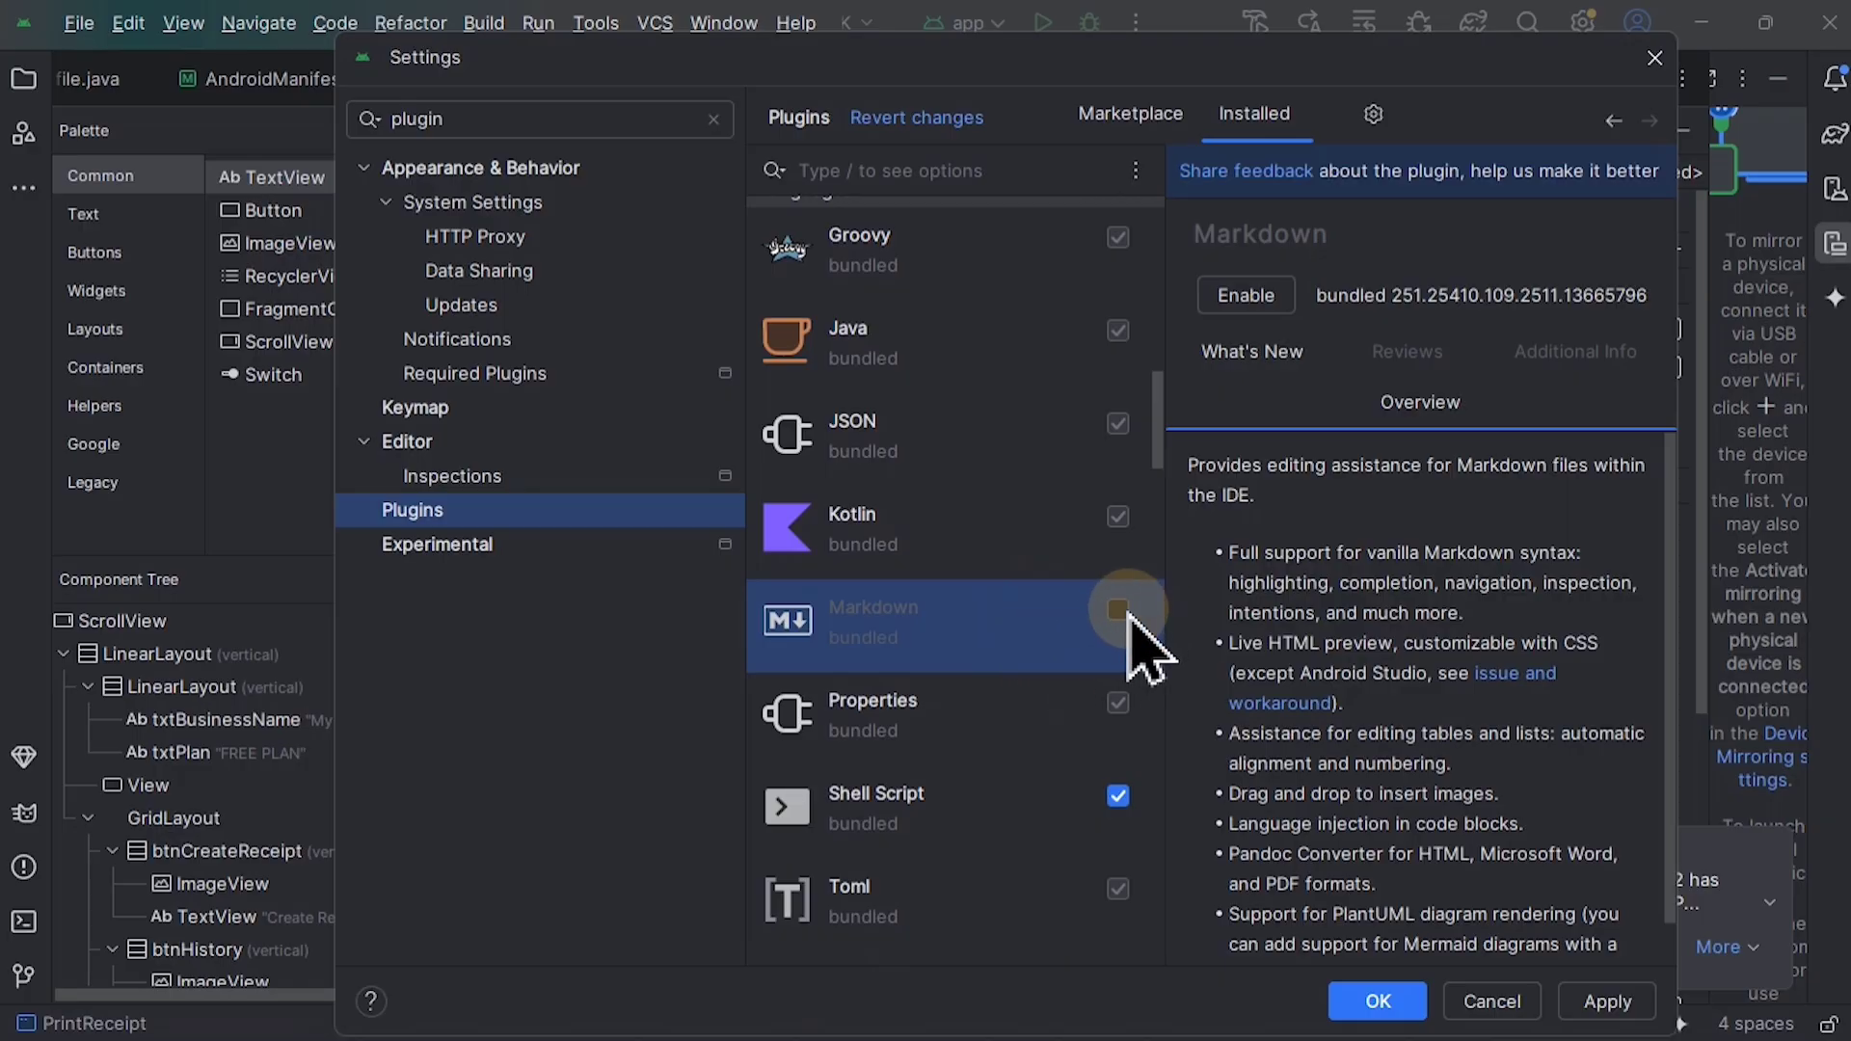
click(1118, 610)
Step: Select the TextMate Bundles plugin near the end of the installed list and accept the settings
scroll(1061, 748, down, 10)
click(888, 815)
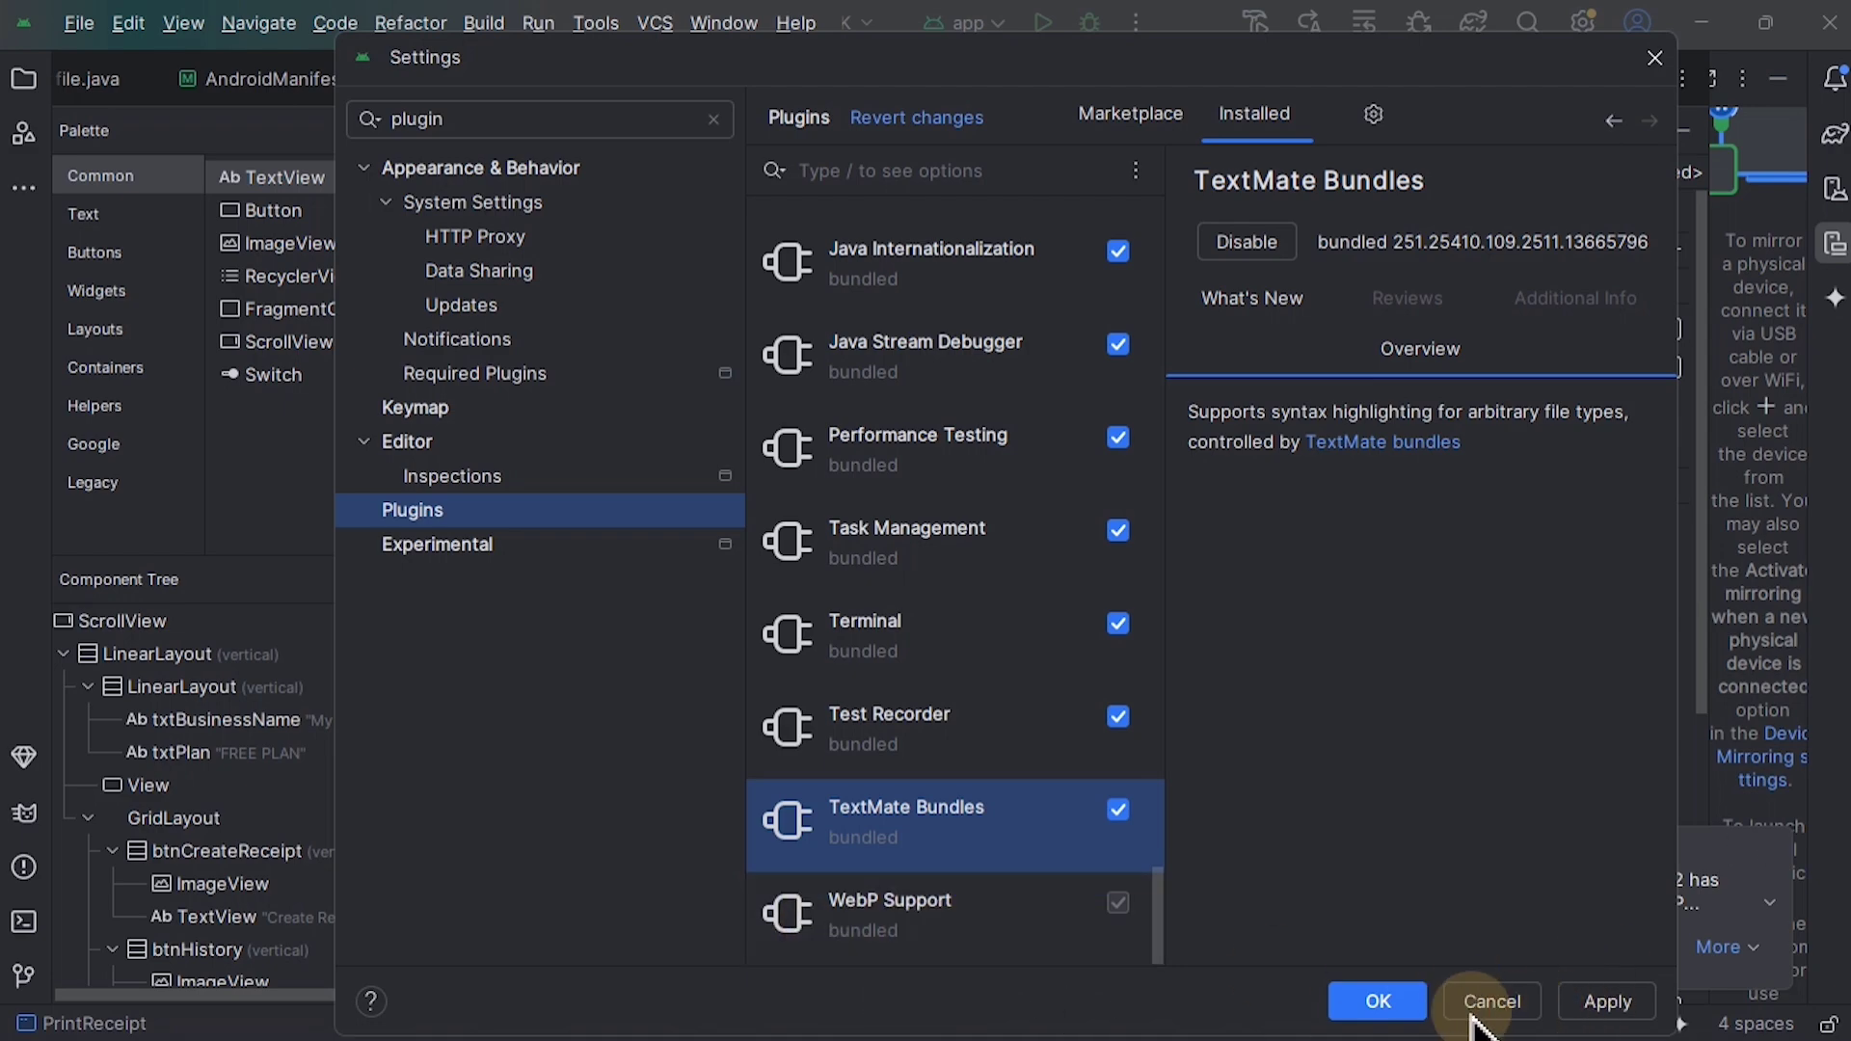
click(1378, 1002)
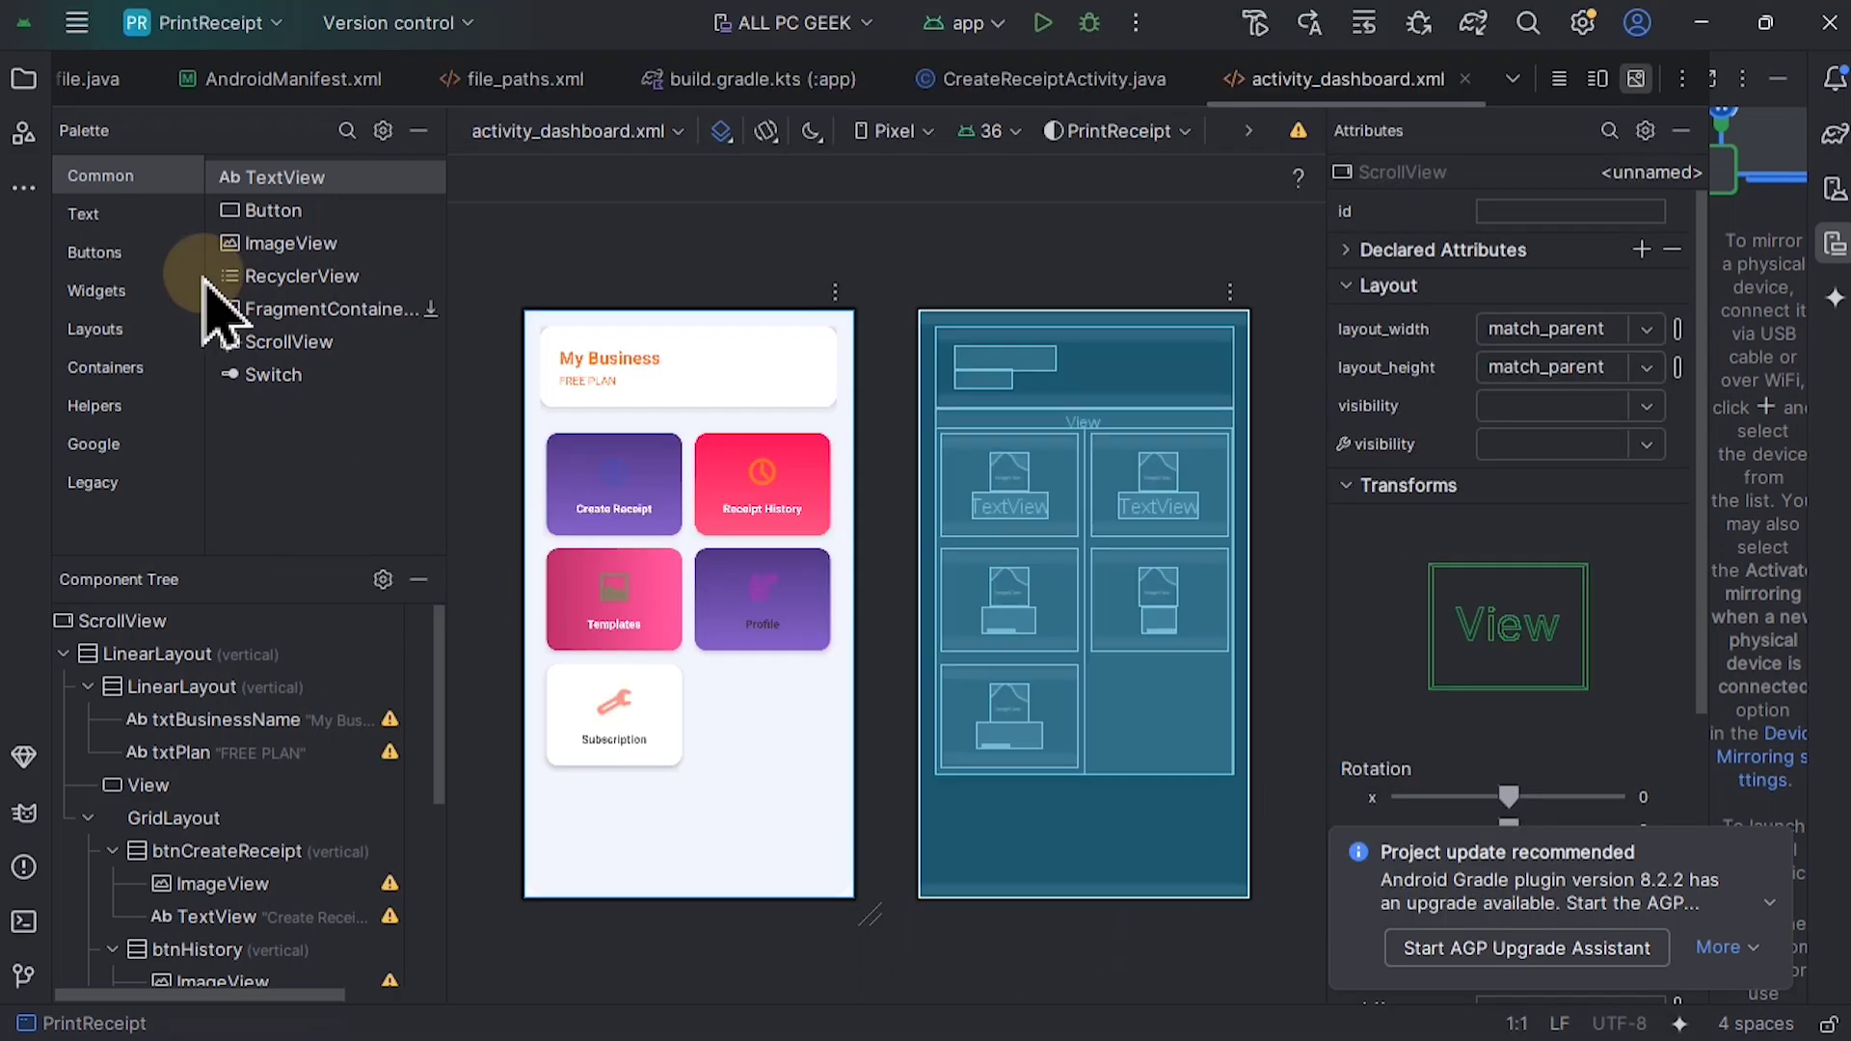
Step: Search the IDE settings for gradle and open the Gradle page under Build Tools
click(77, 22)
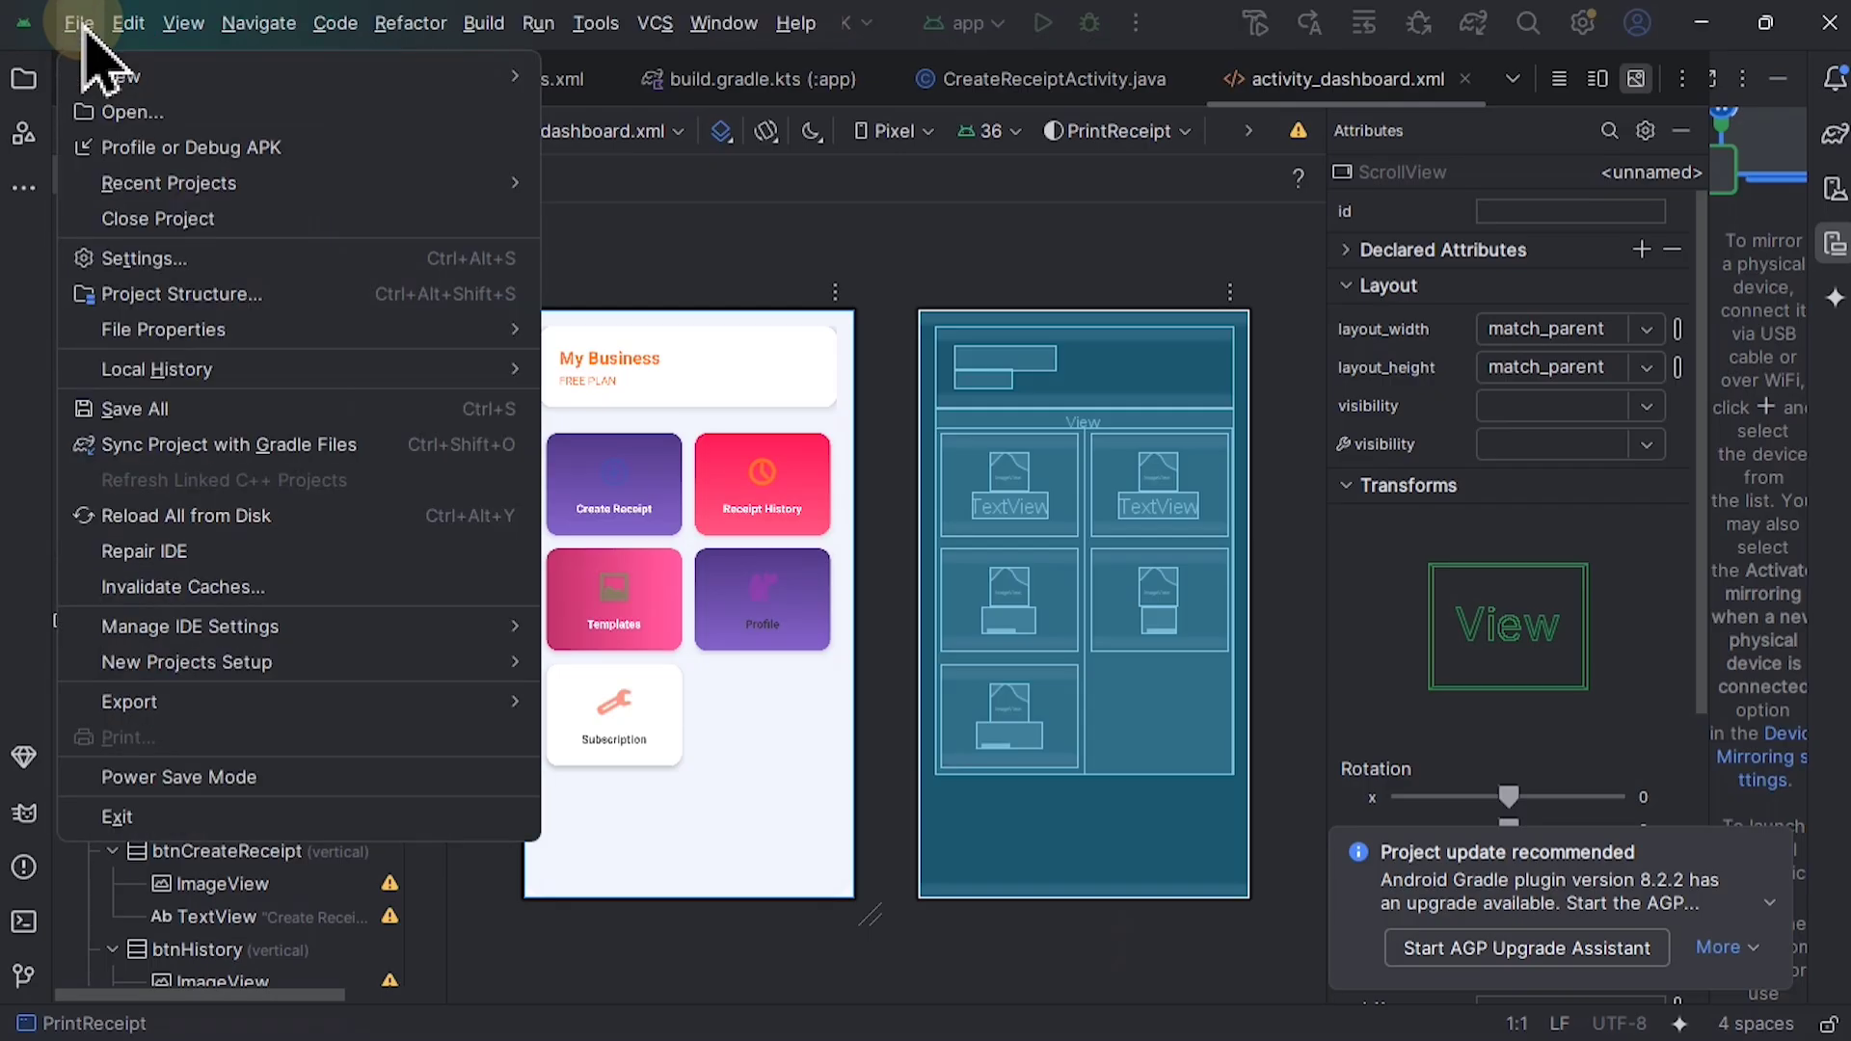
click(171, 259)
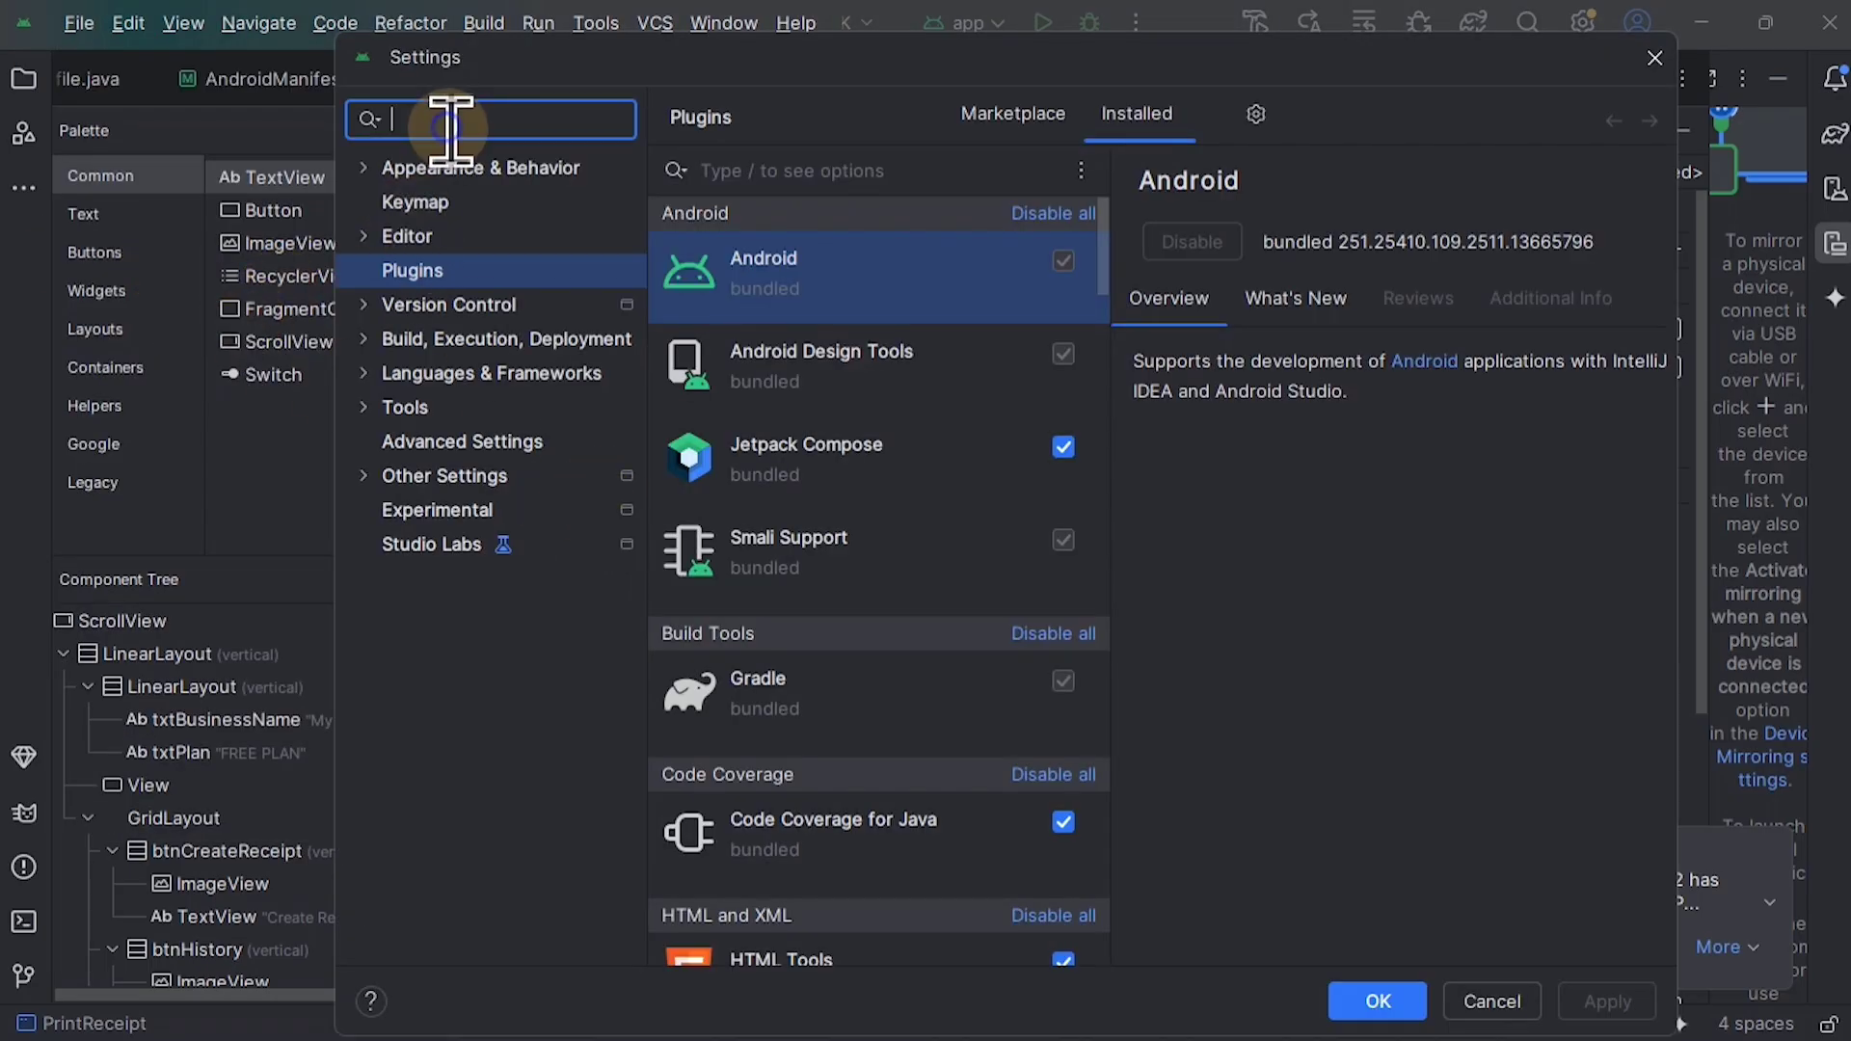
text(gra)
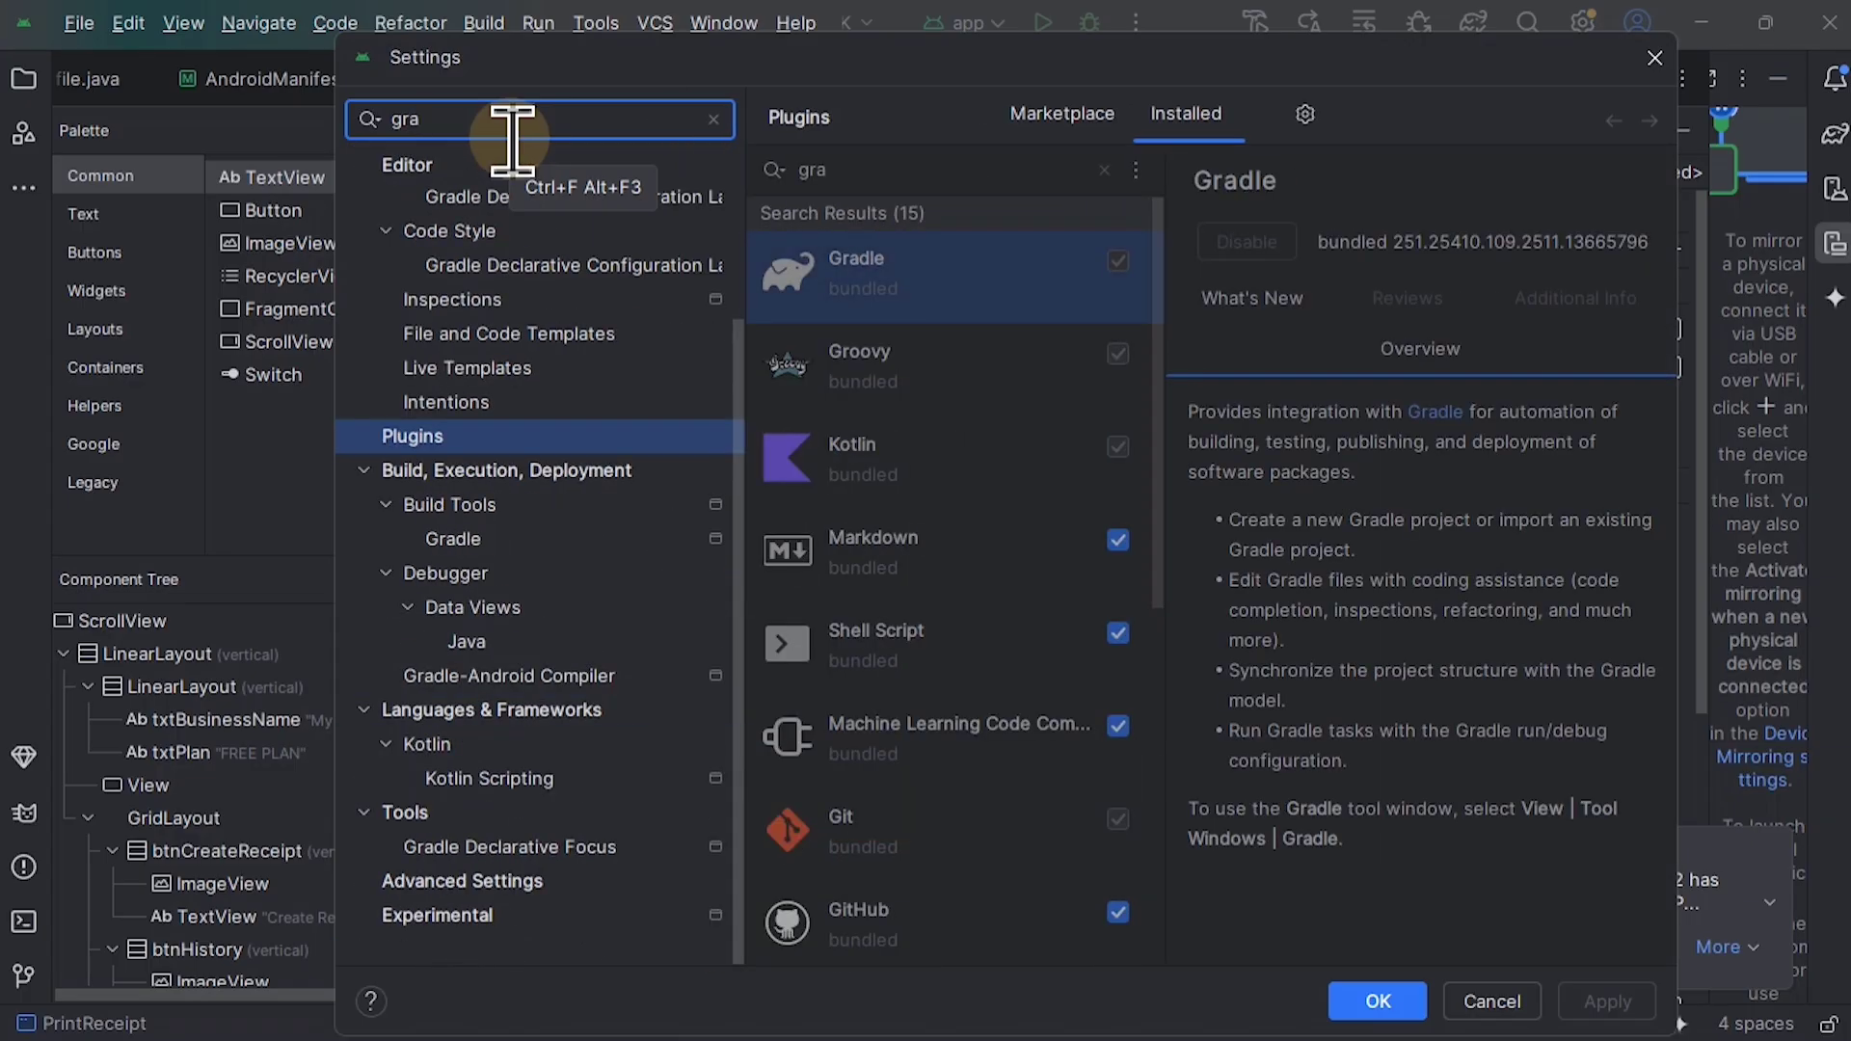
text(dle)
click(482, 752)
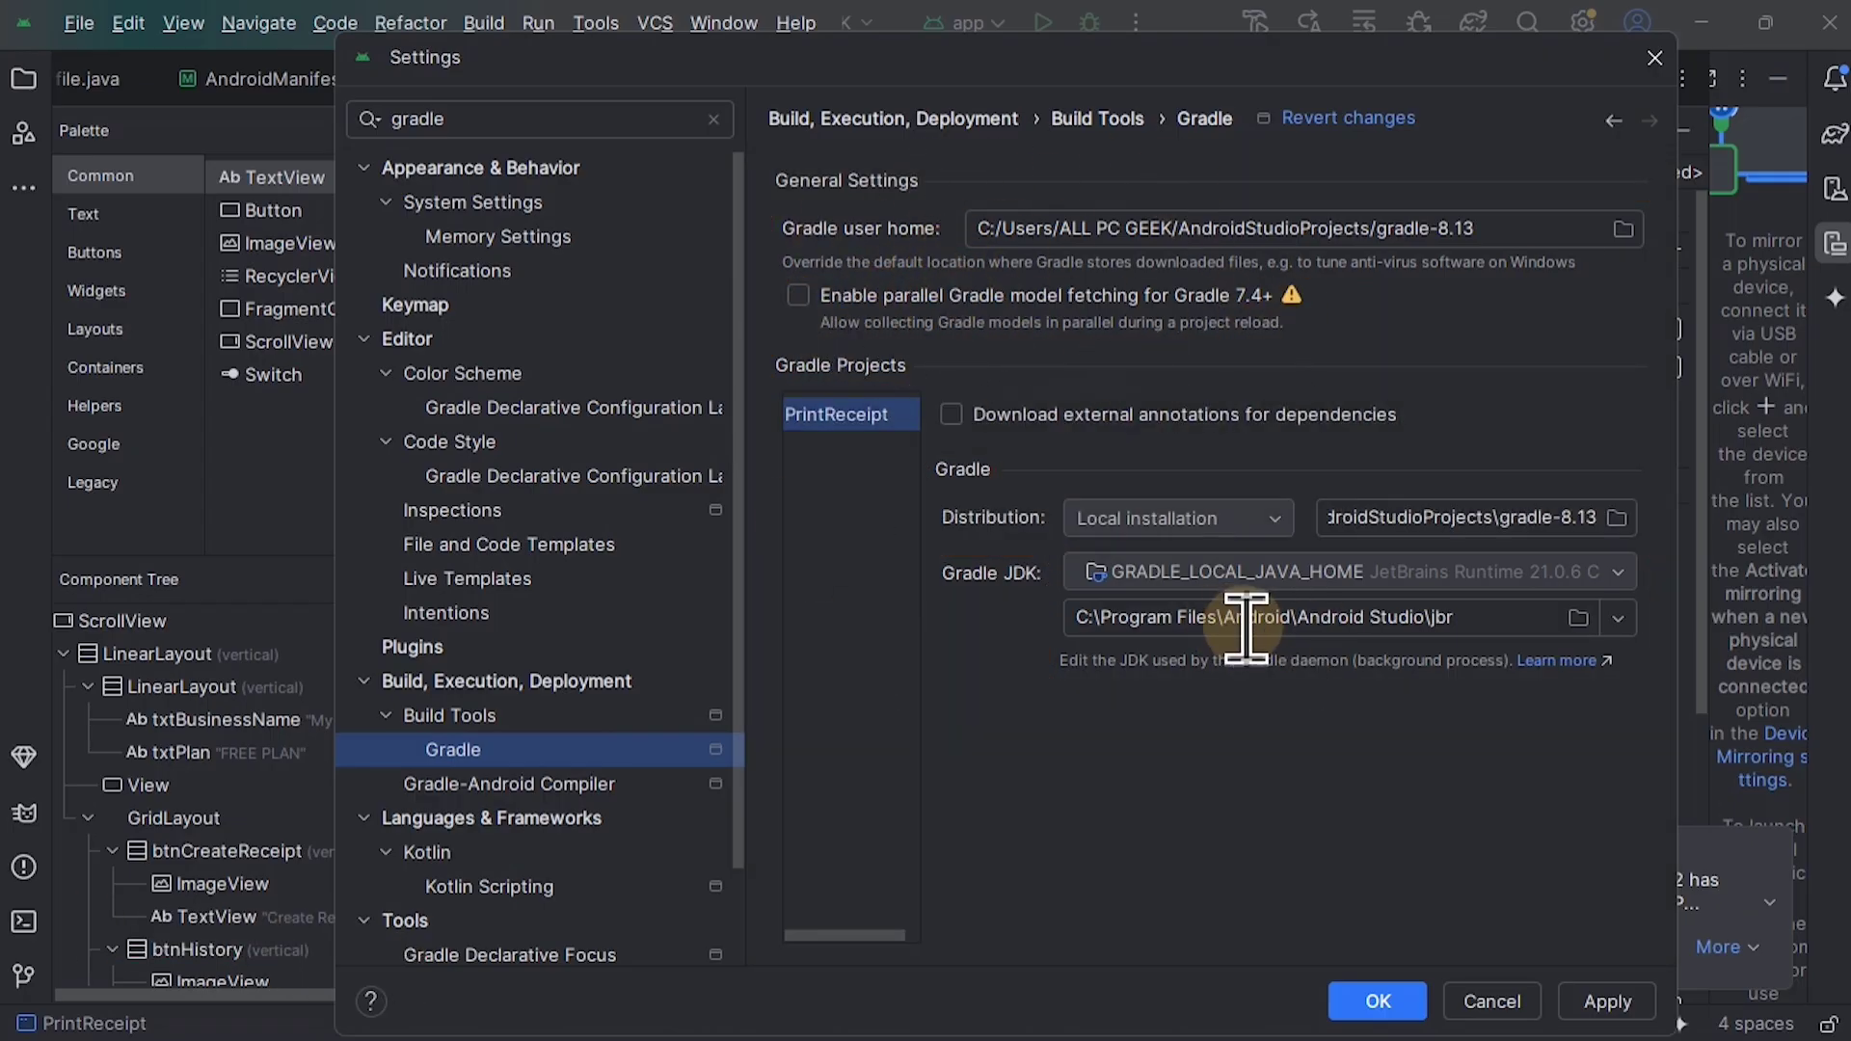
Step: Look through the available Gradle JDK choices and close the settings without saving
click(1522, 571)
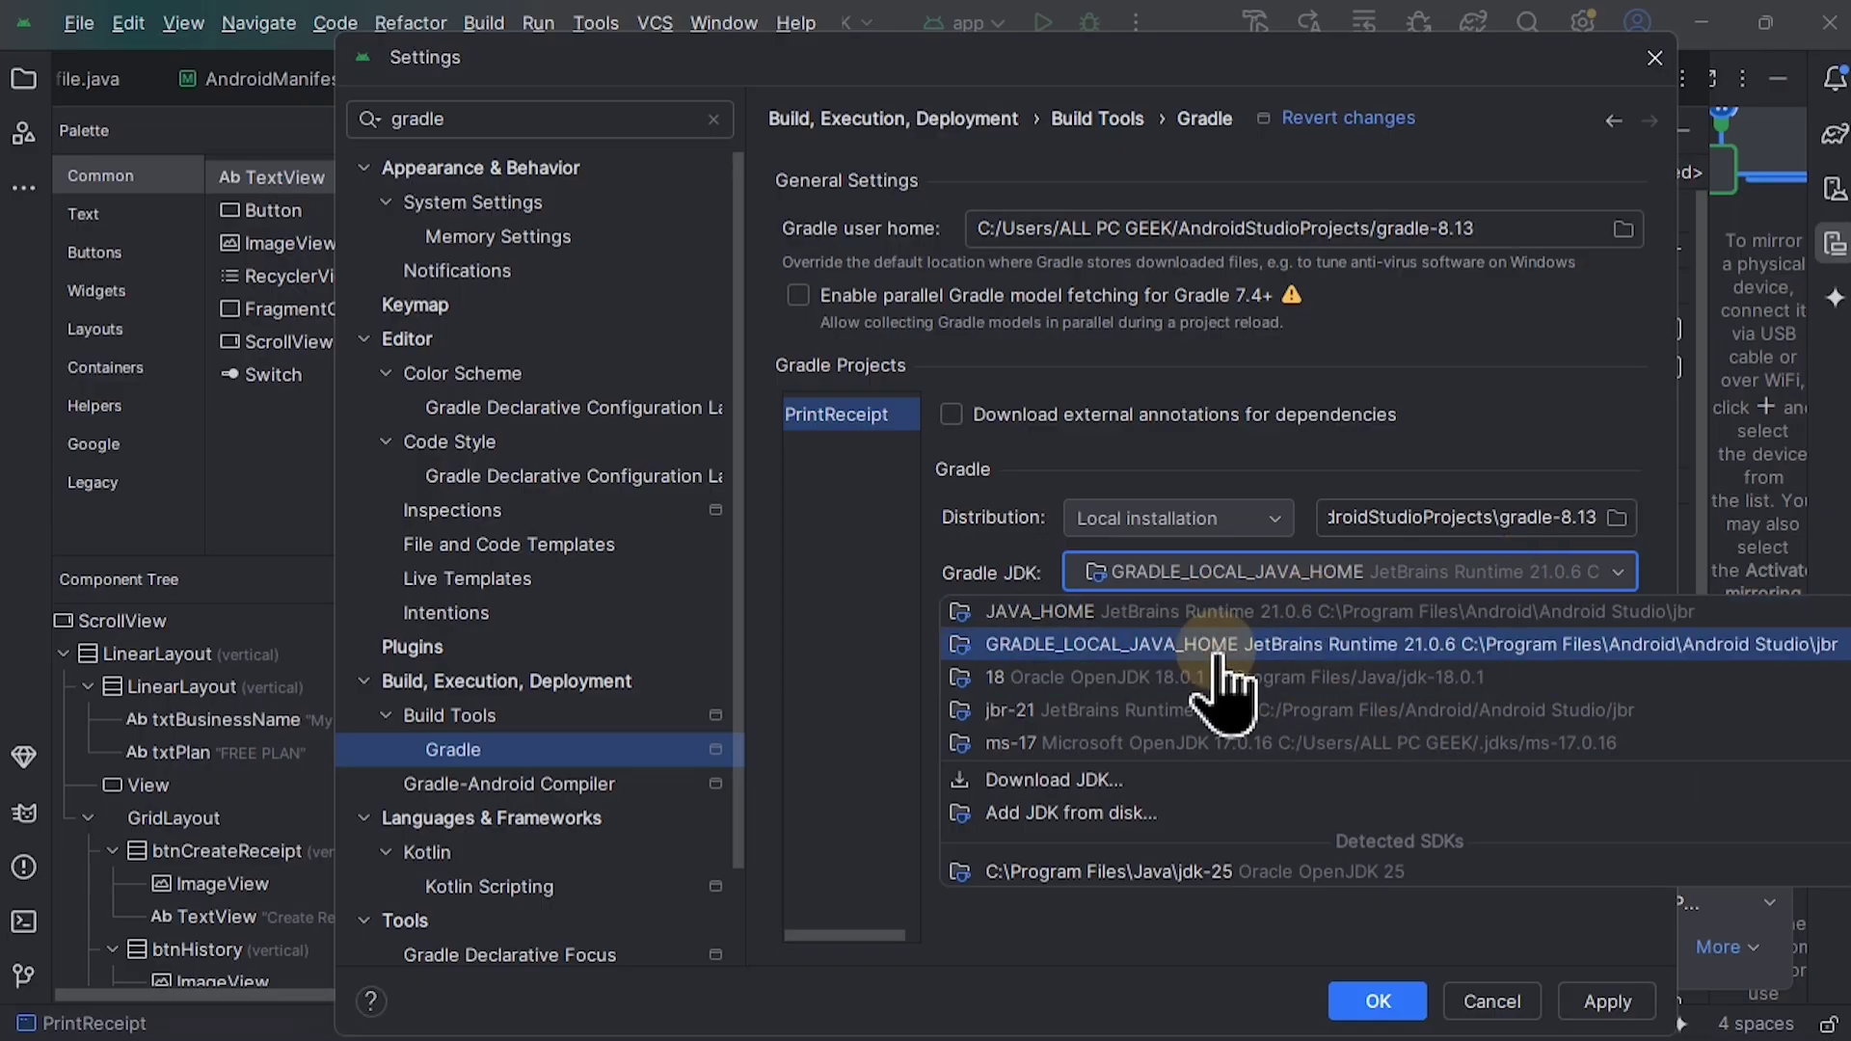
click(875, 557)
click(1491, 1003)
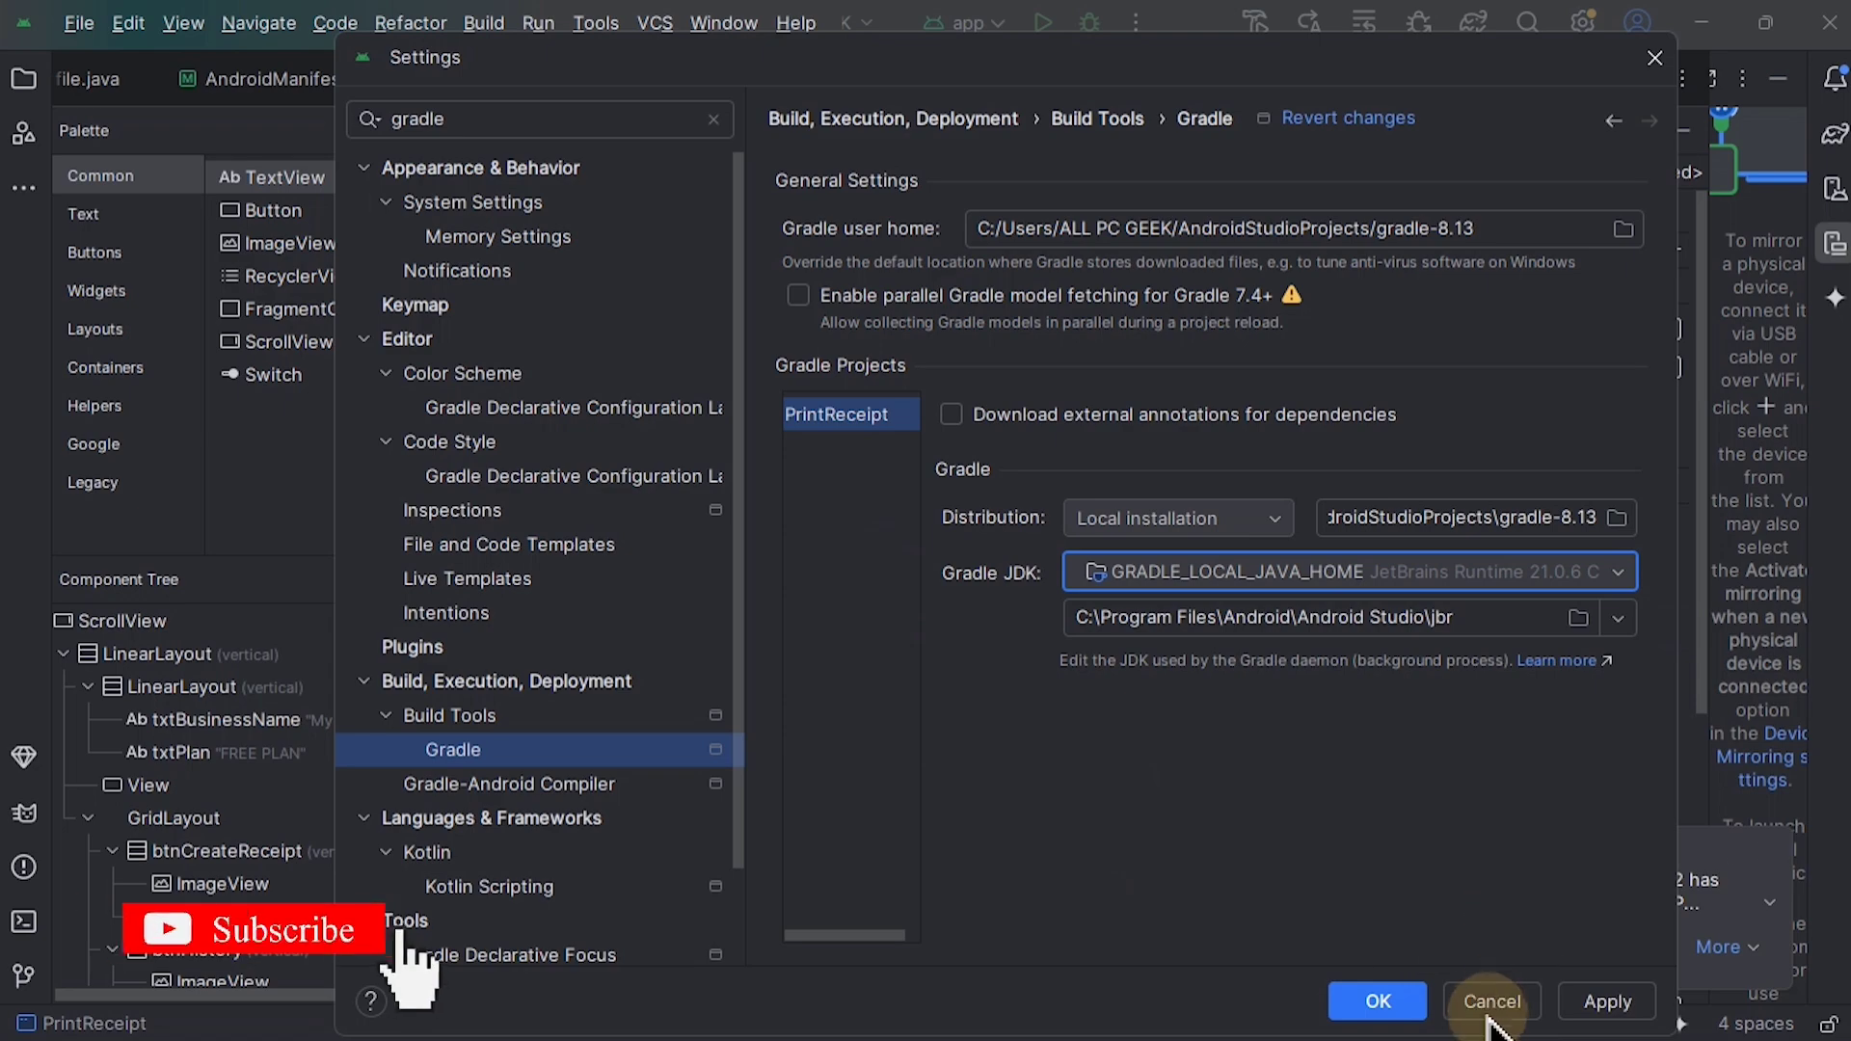
click(1619, 1003)
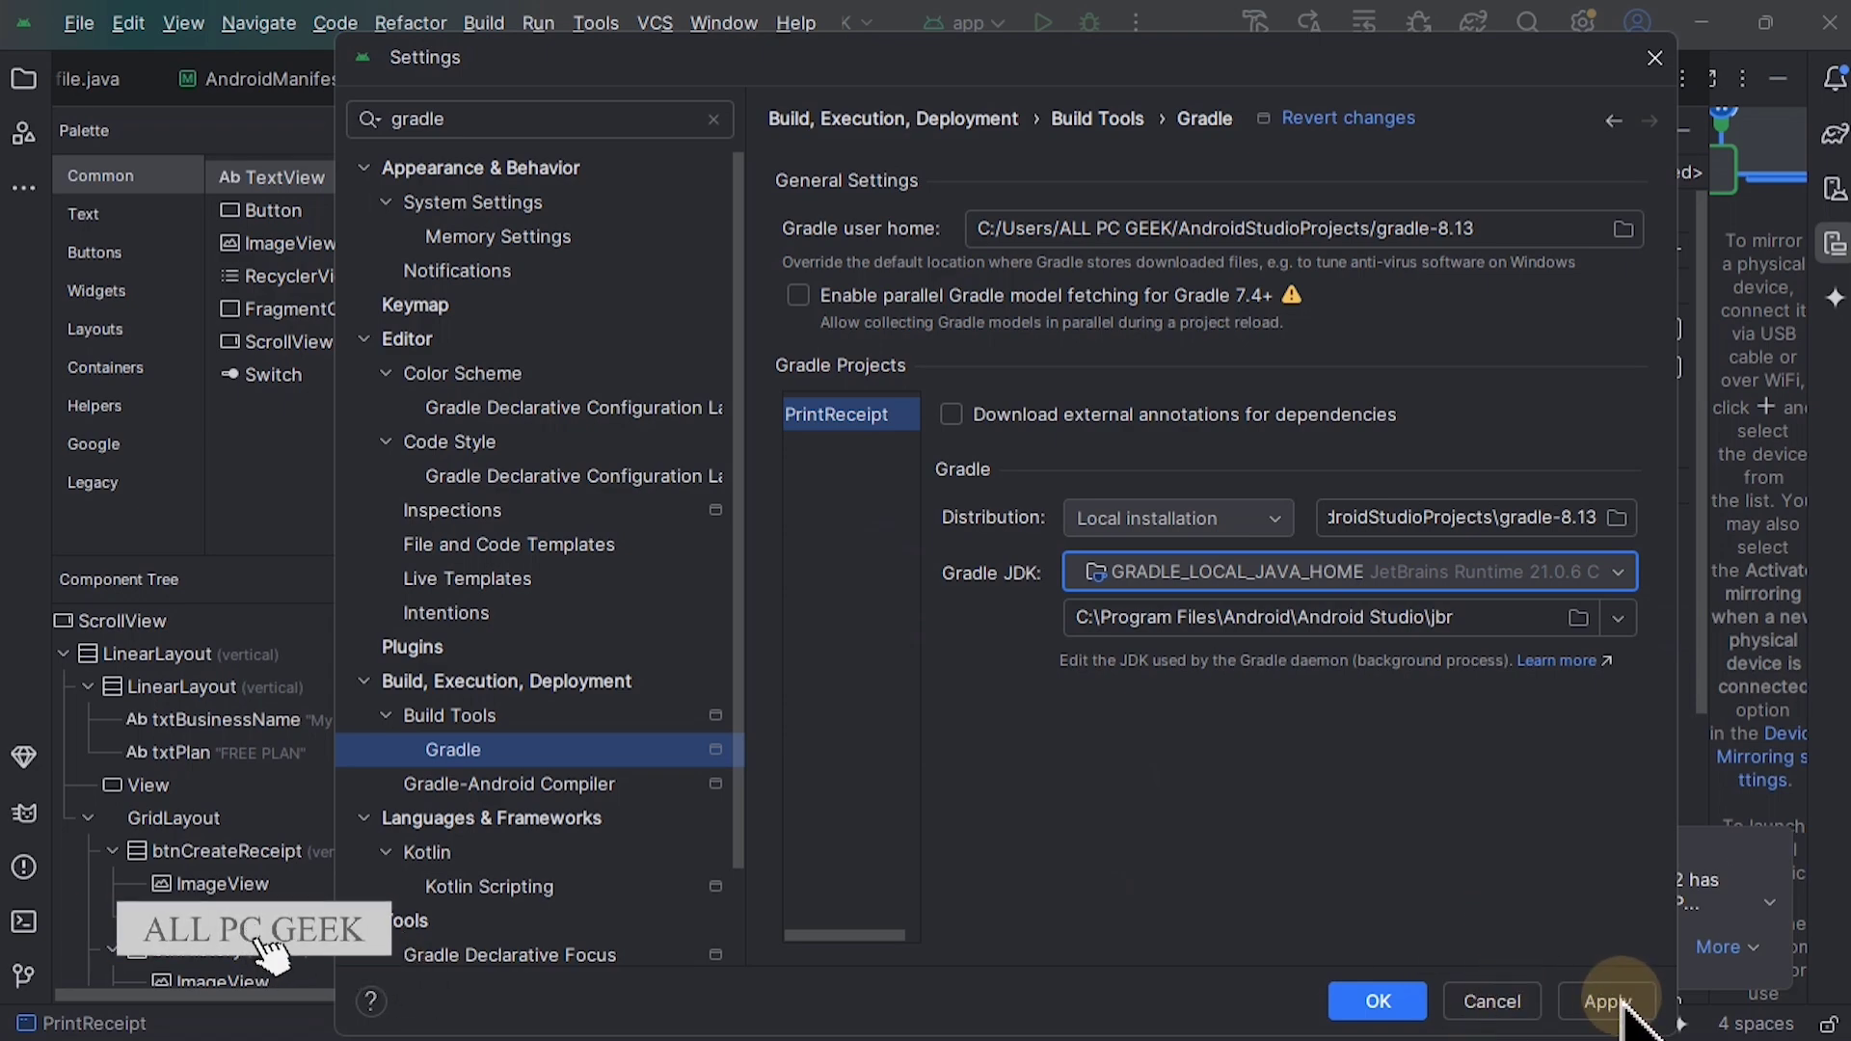
click(1509, 999)
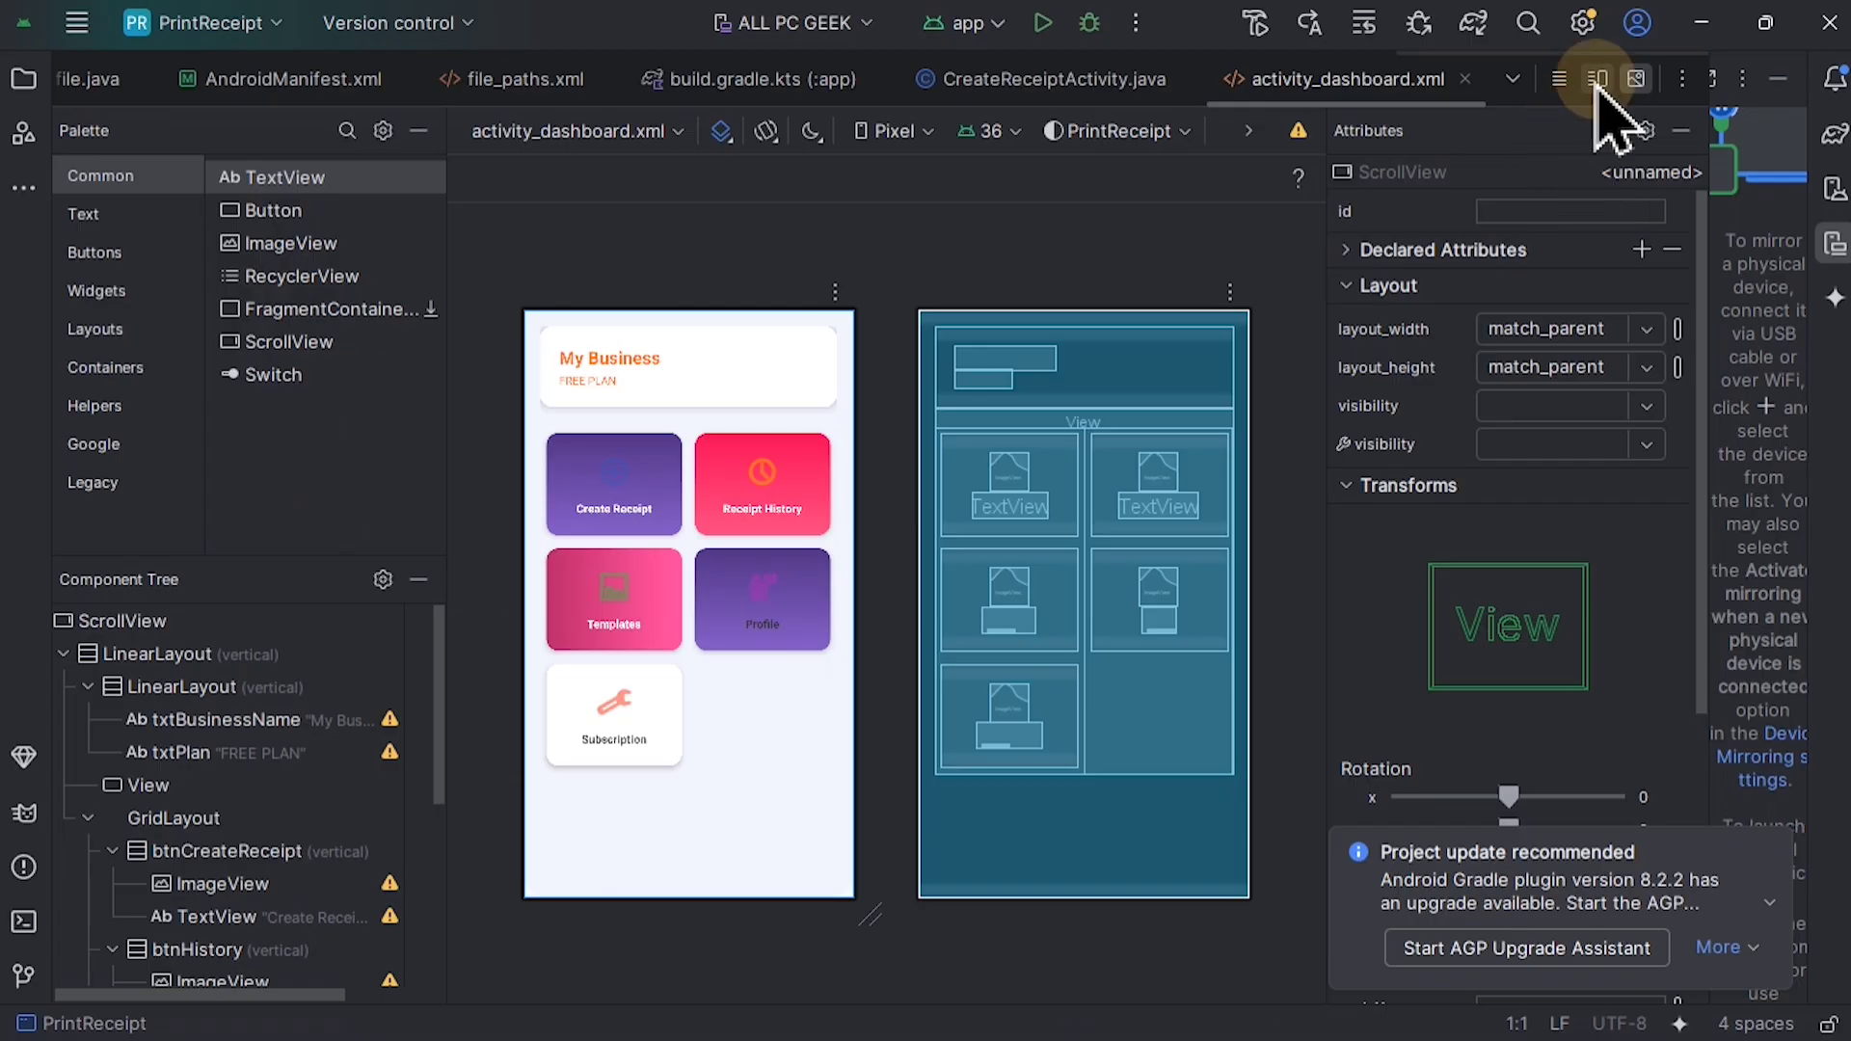
Step: Show activity_dashboard.xml in the split code and design view
click(1597, 79)
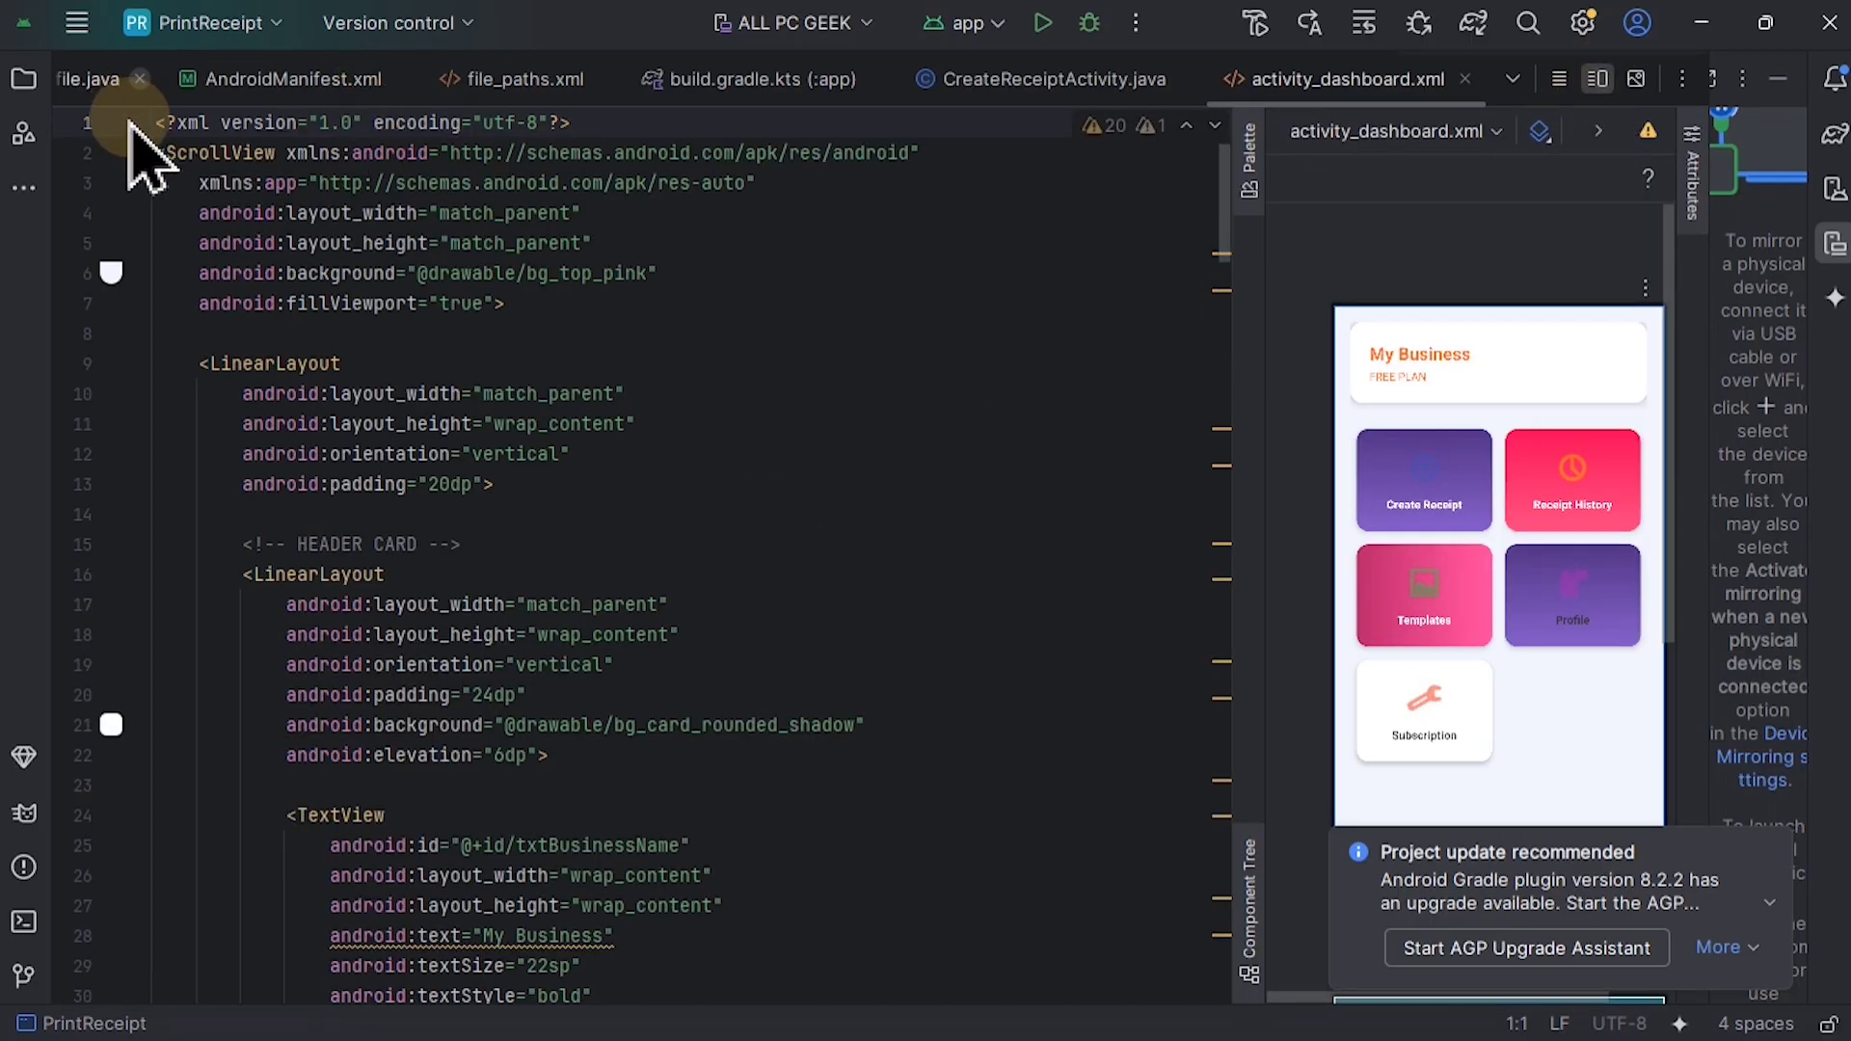
click(76, 23)
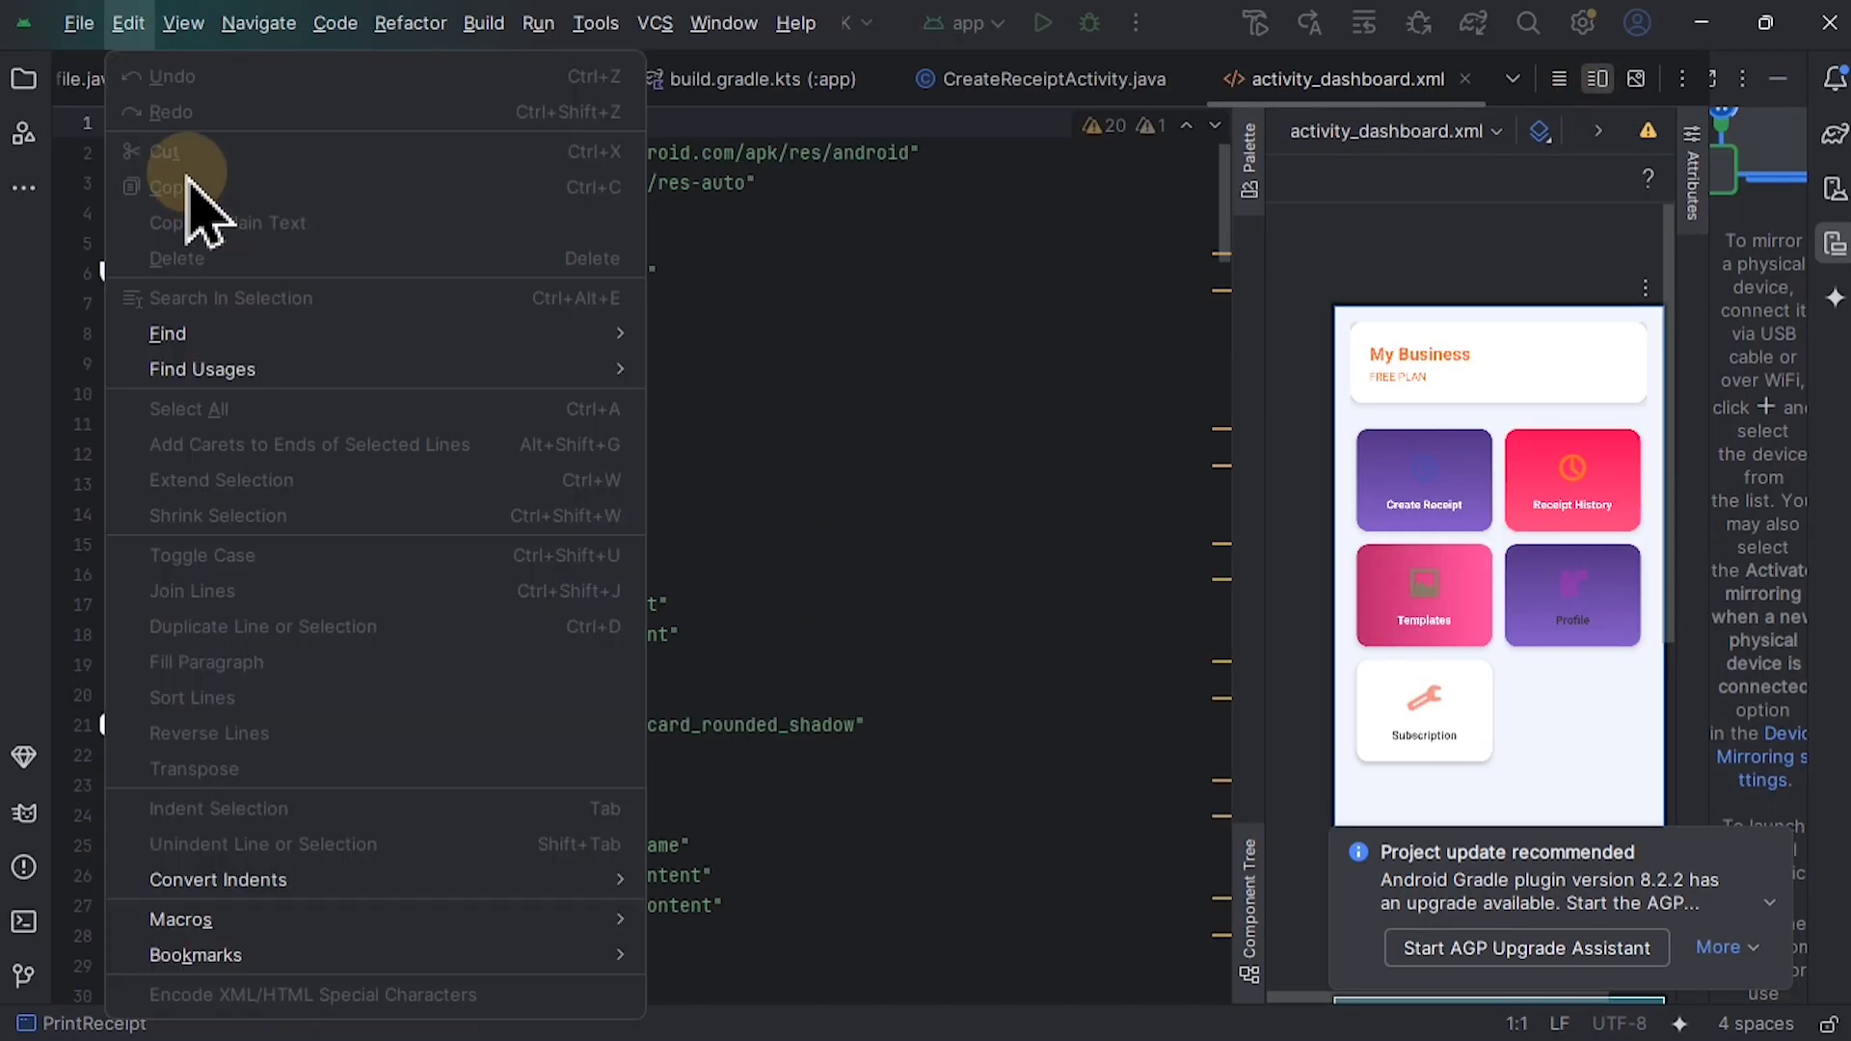
key(Escape)
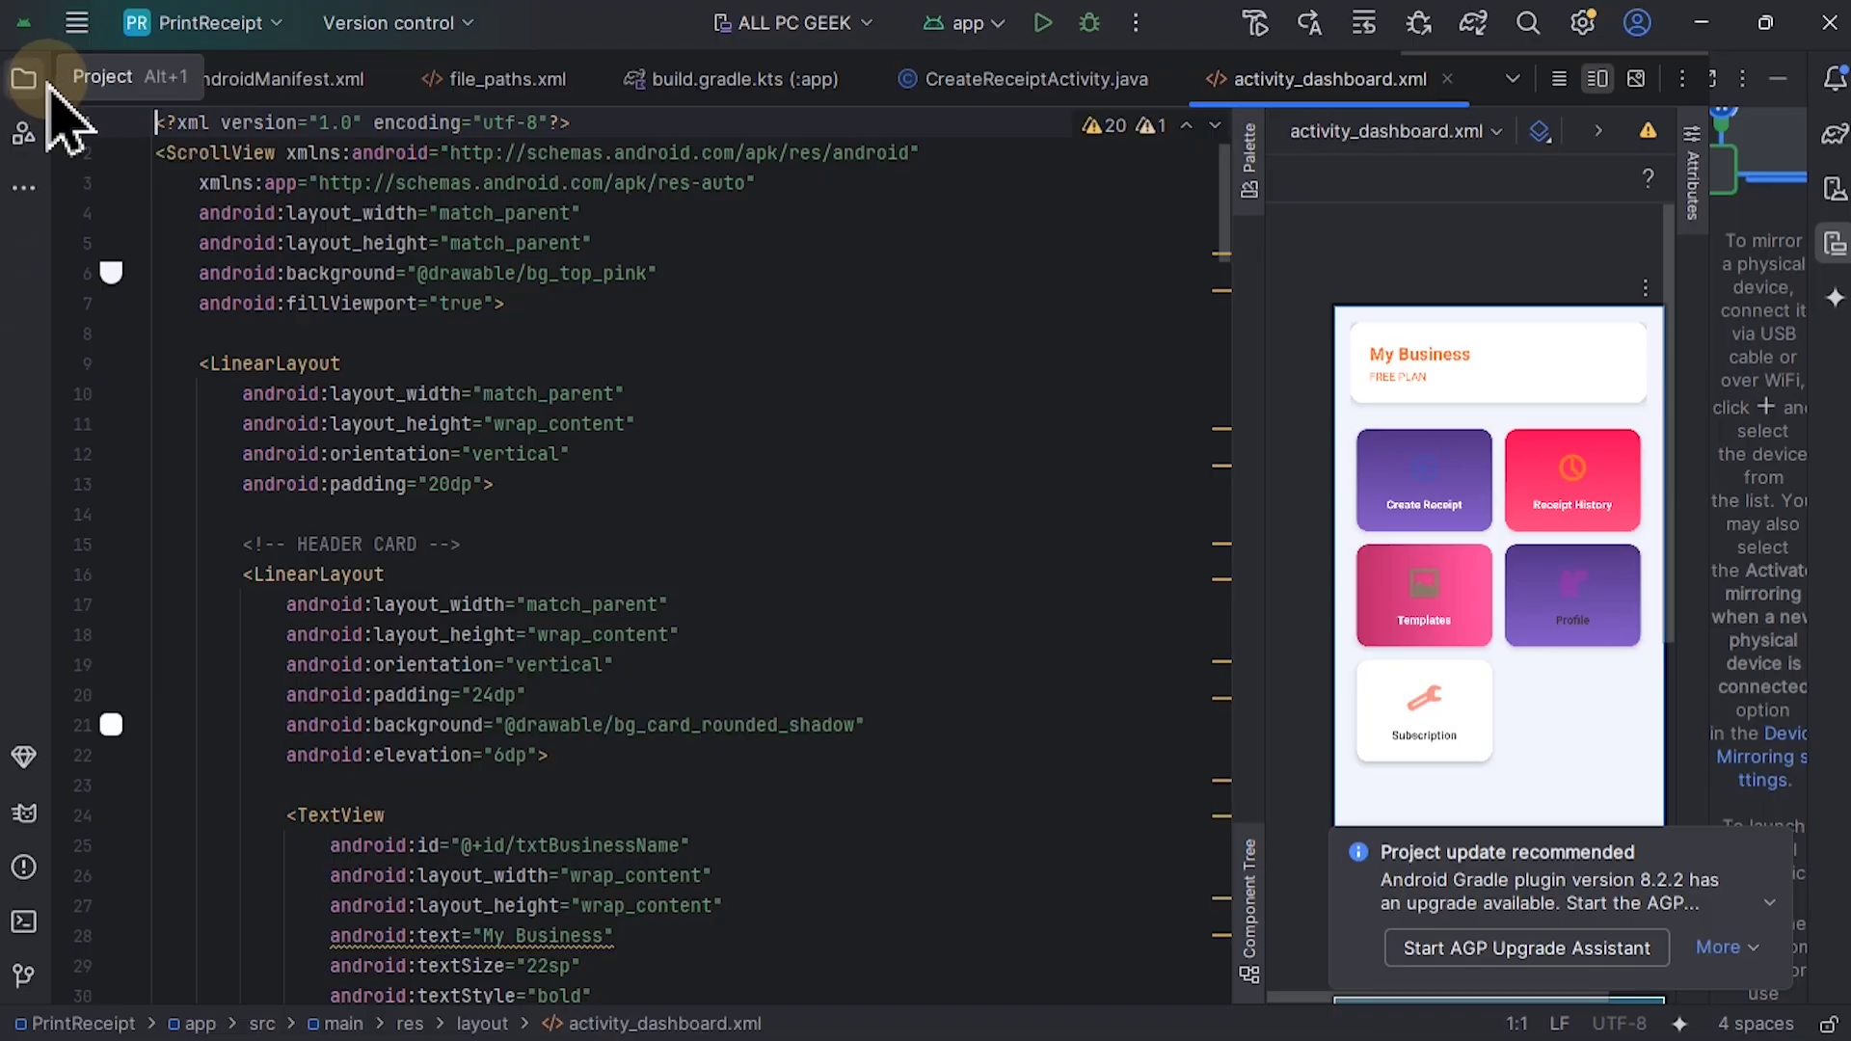
Step: Show the project files, collapse the app module and open gradle.properties under Gradle Scripts
click(27, 79)
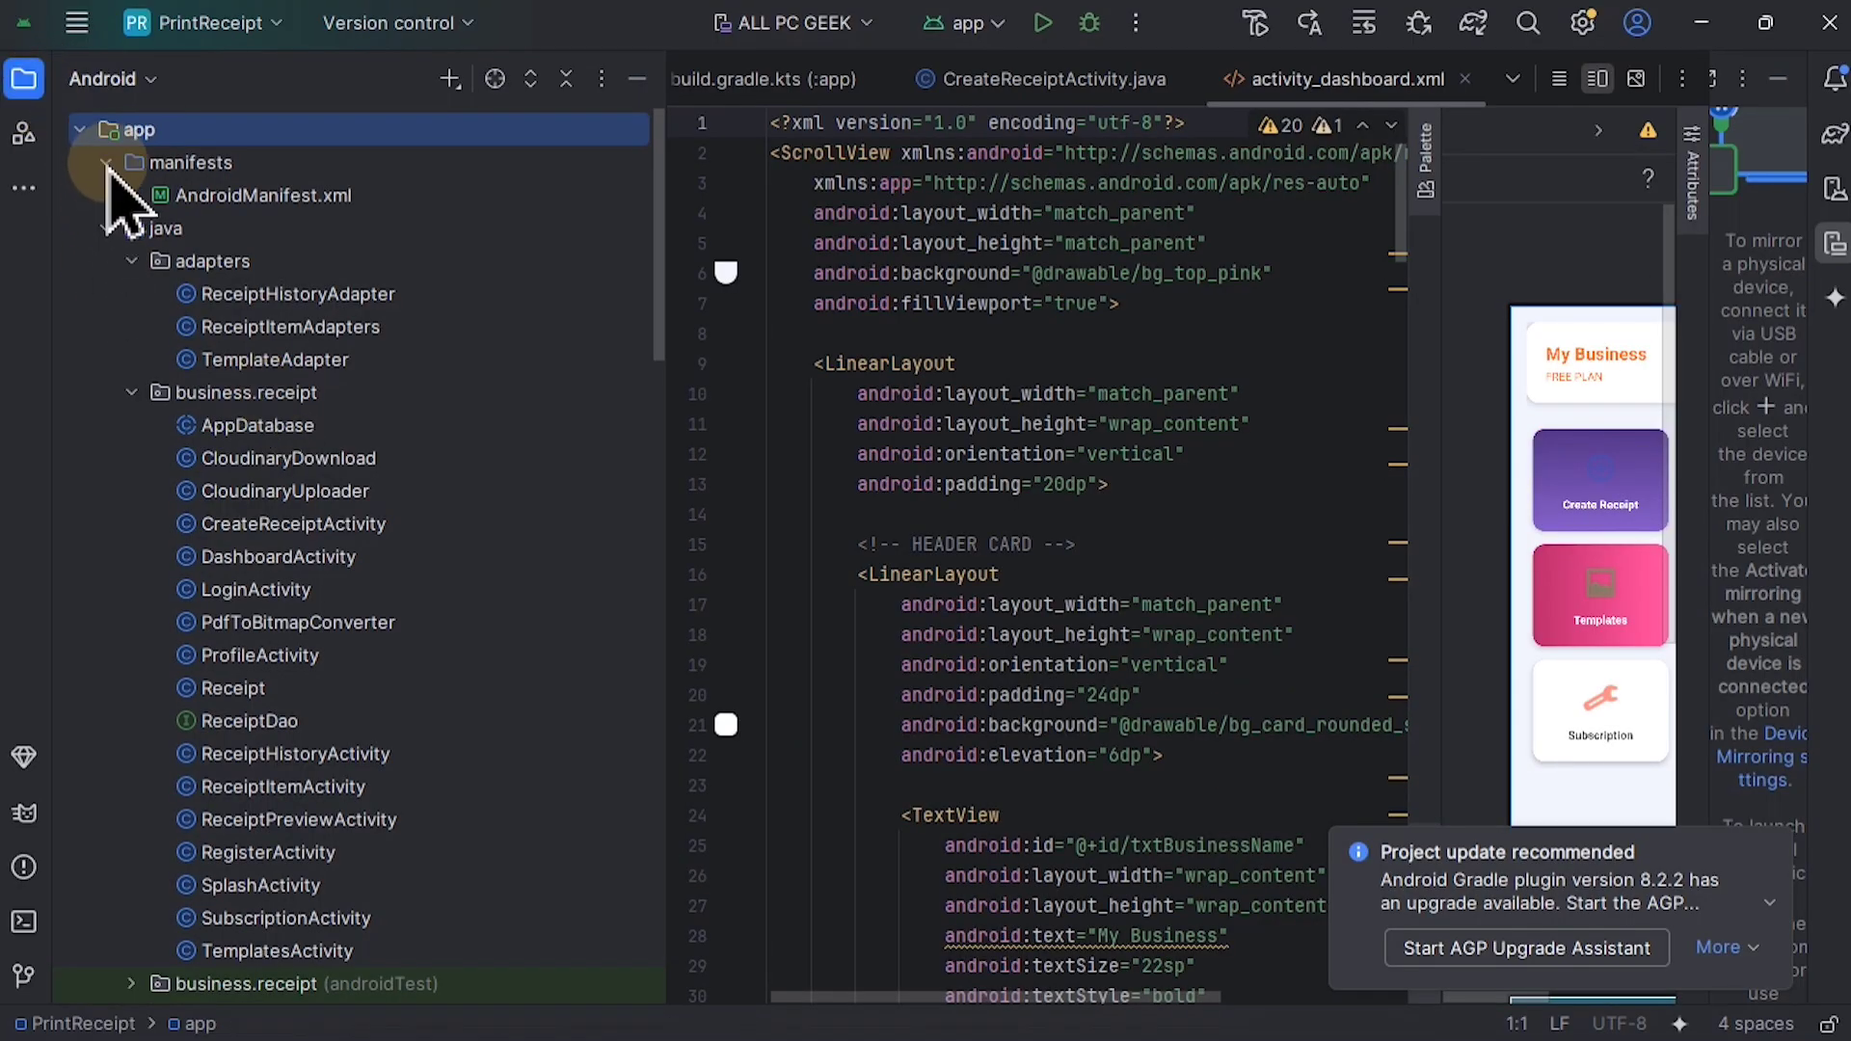
click(81, 132)
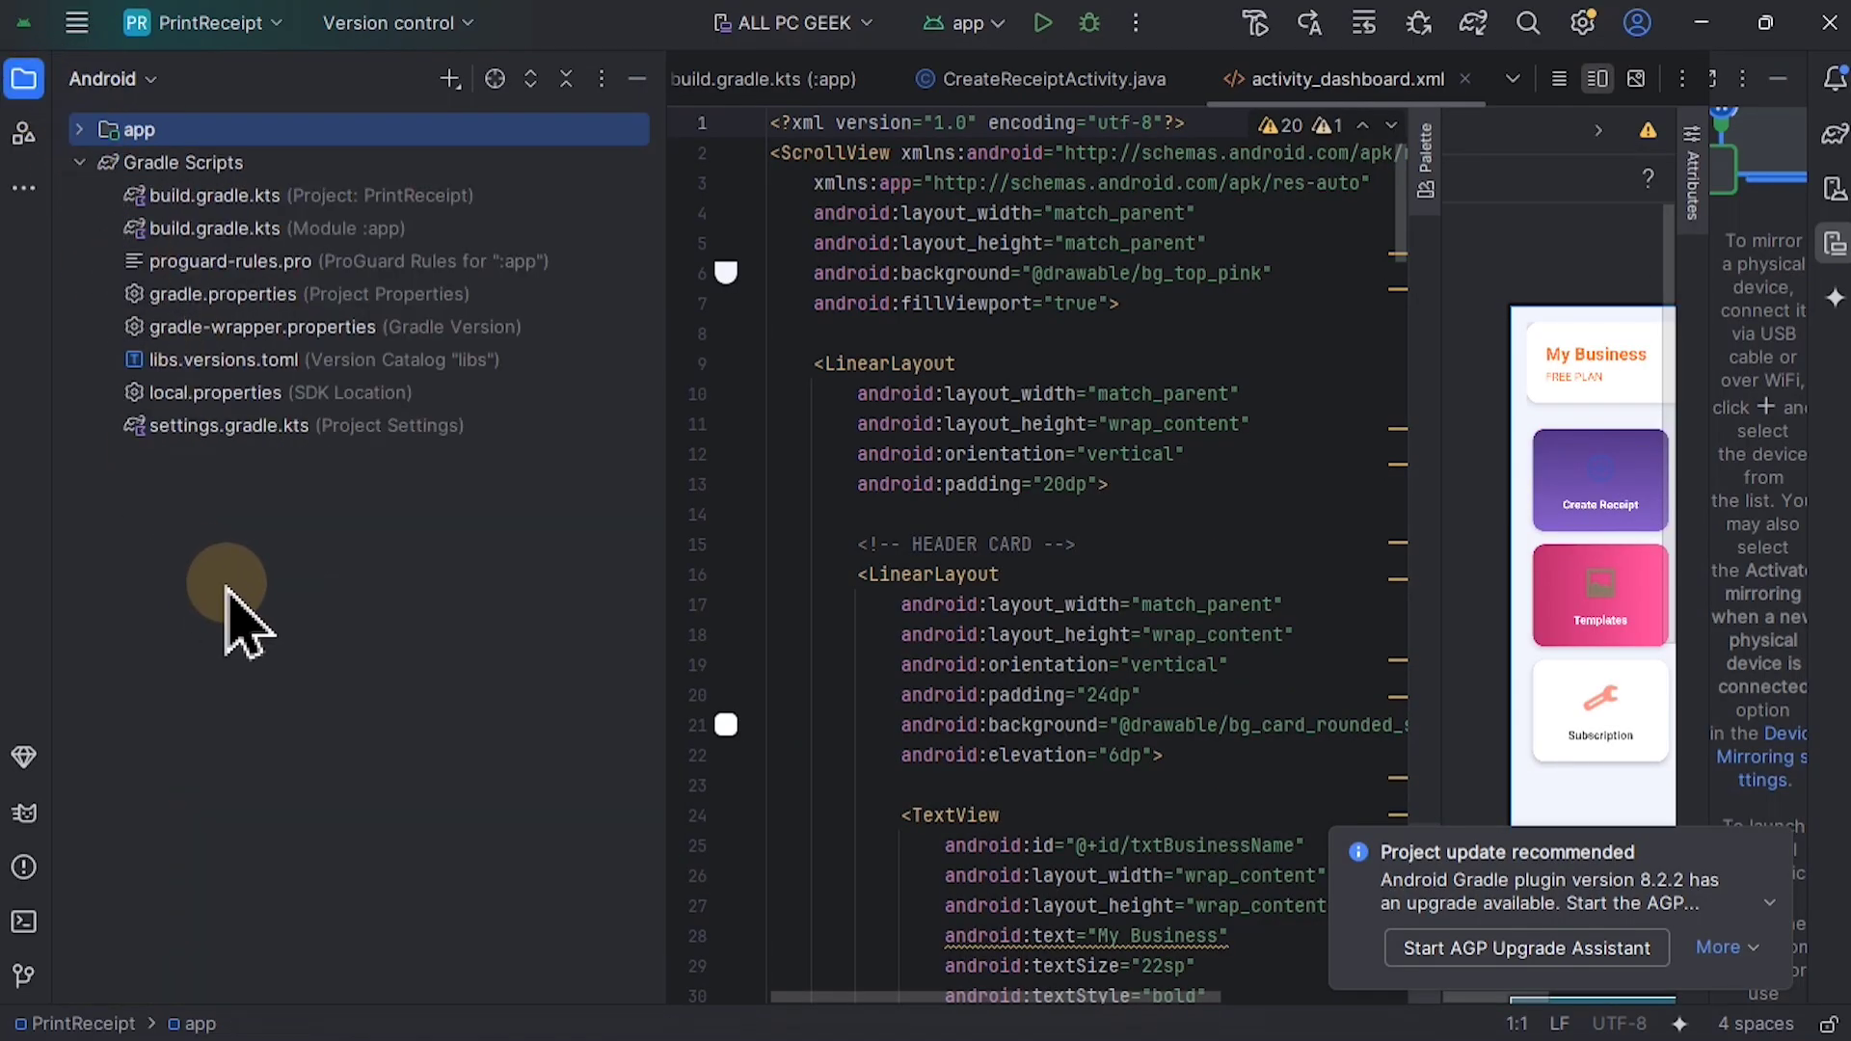
click(237, 296)
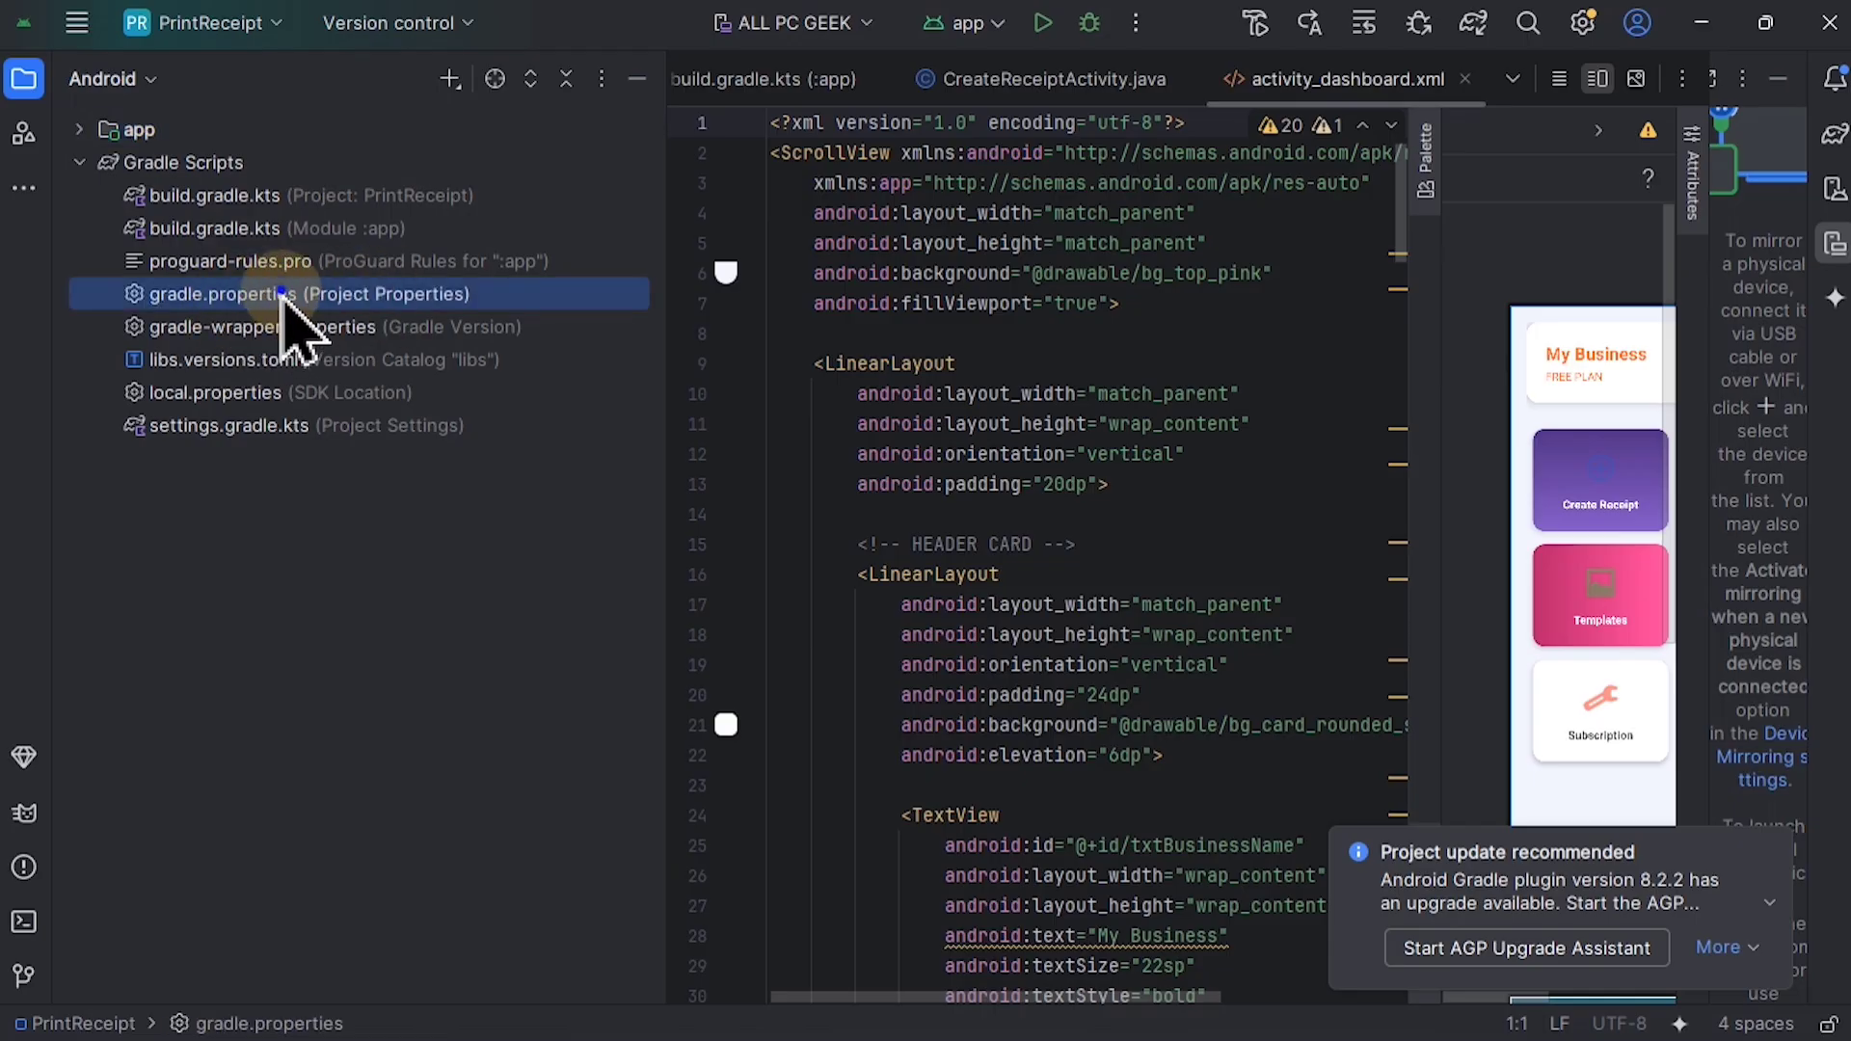
double_click(281, 295)
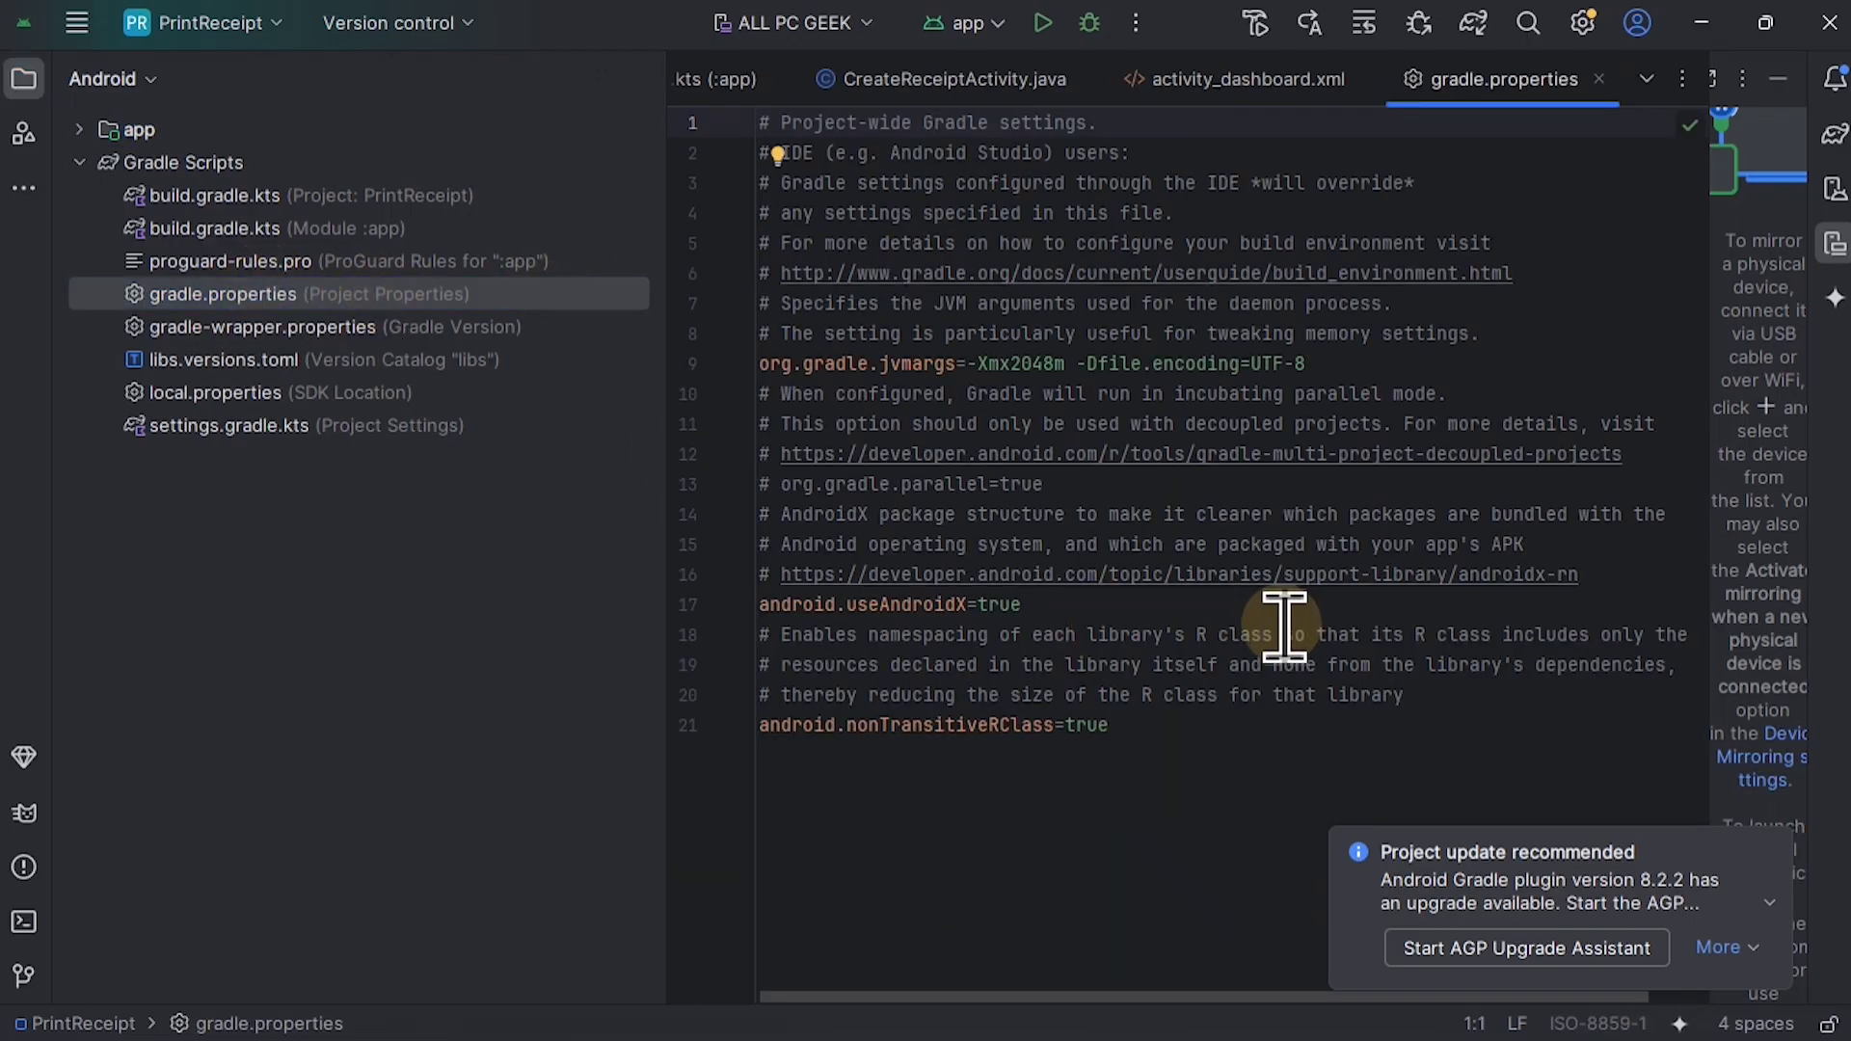
Step: Replace the maximum heap size in the org.gradle.jvmargs line with -Xmx2048m
click(1064, 395)
mouse_move(1069, 382)
mouse_down()
mouse_move(1062, 359)
mouse_move(1038, 365)
mouse_up()
click(1062, 358)
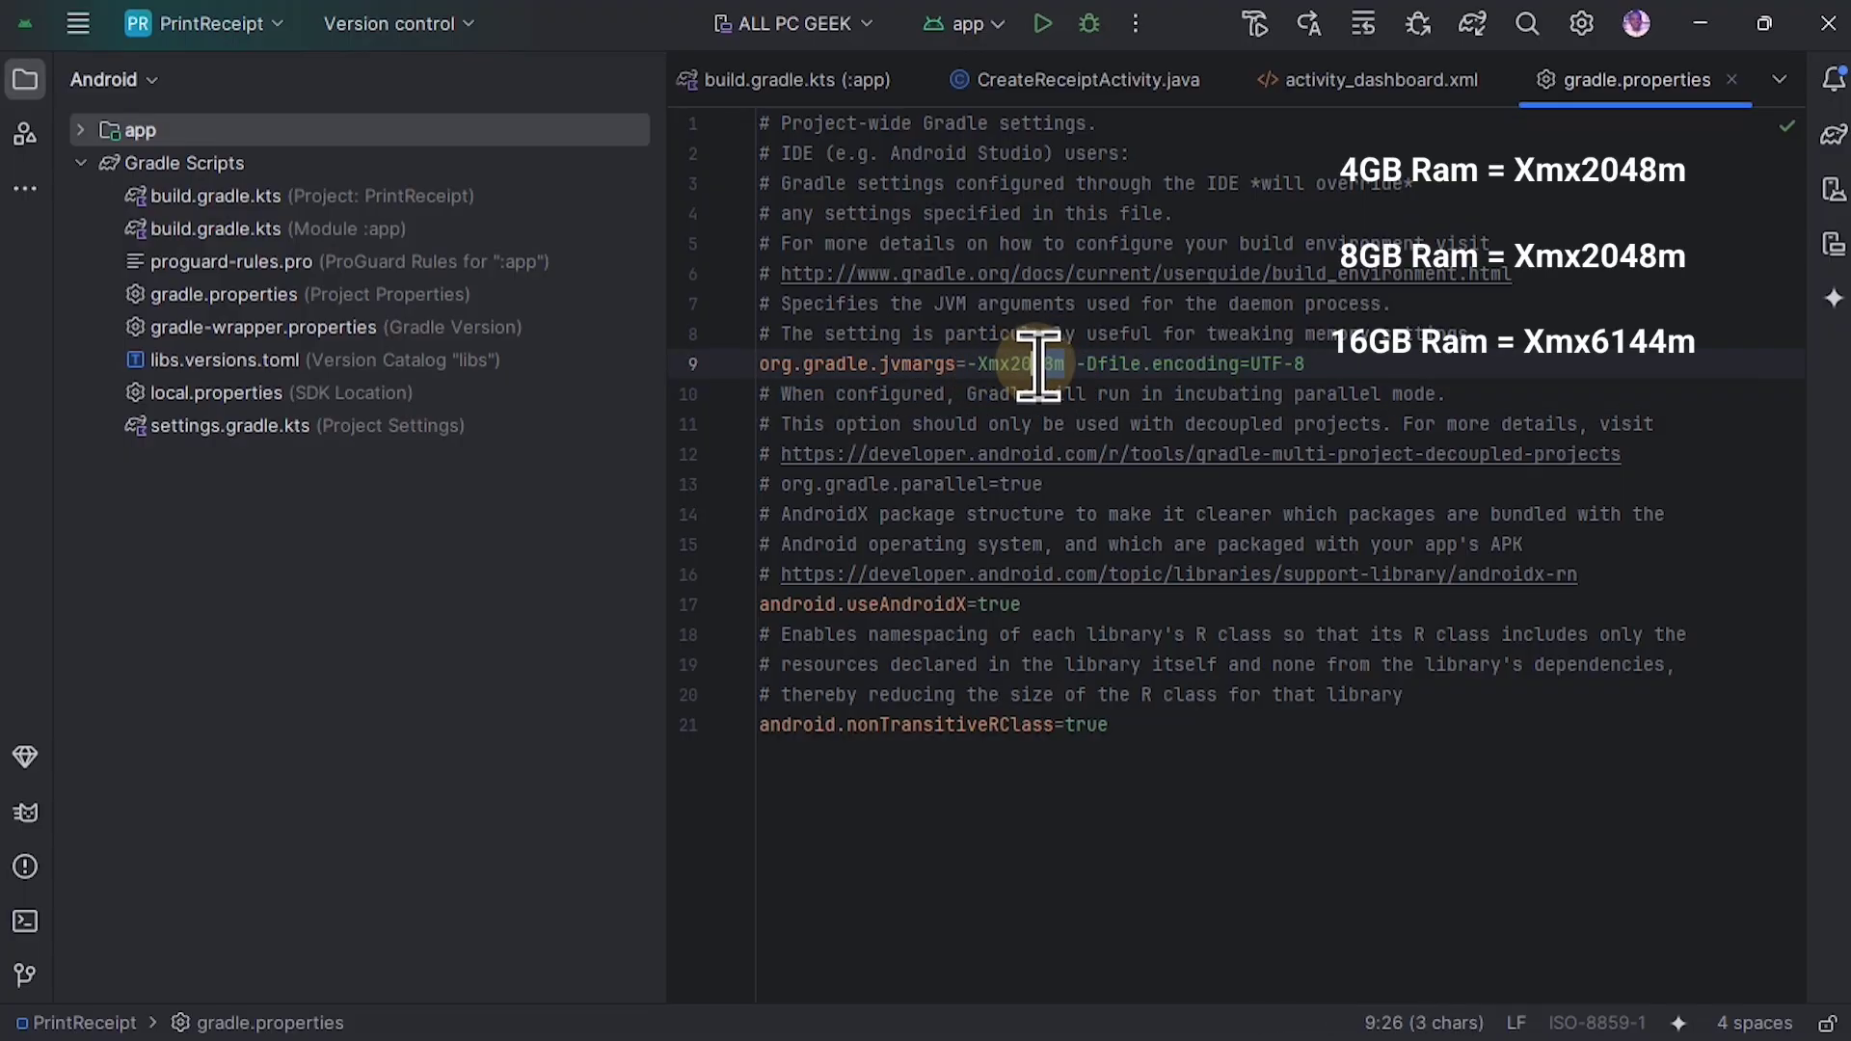
text(0)
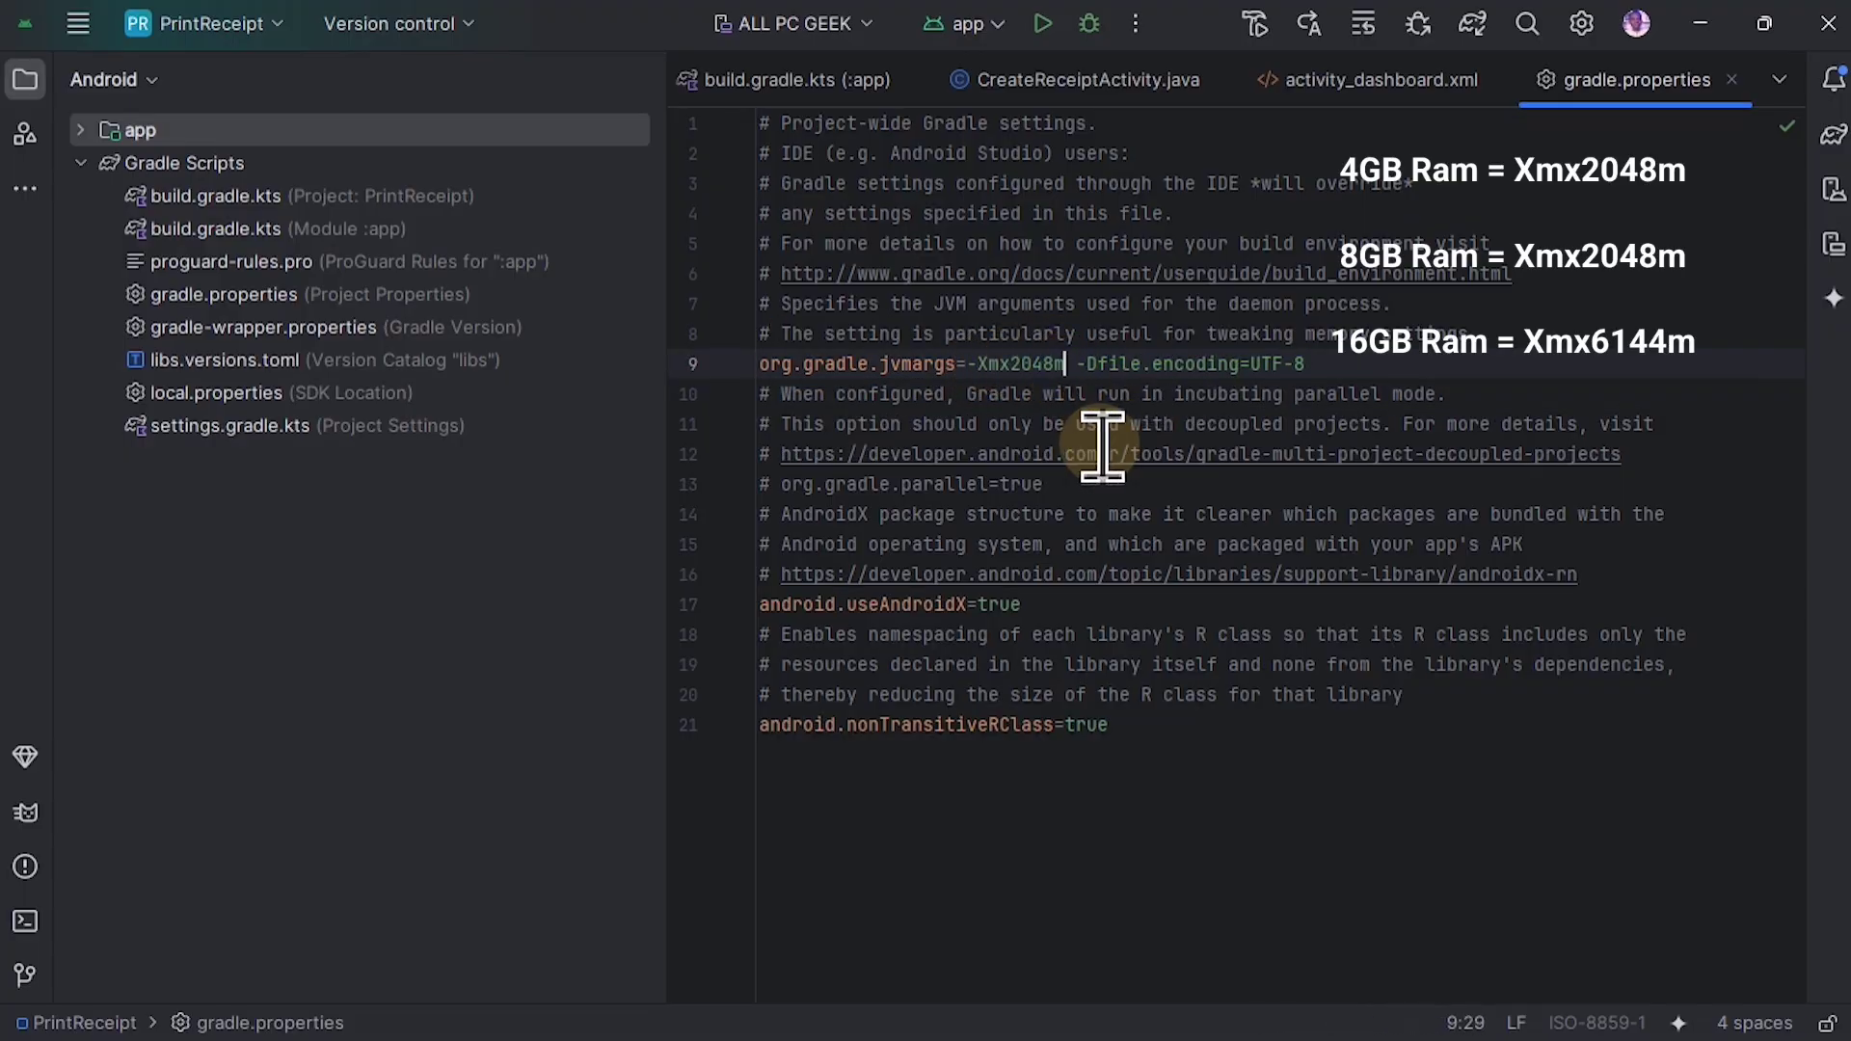
text(20)
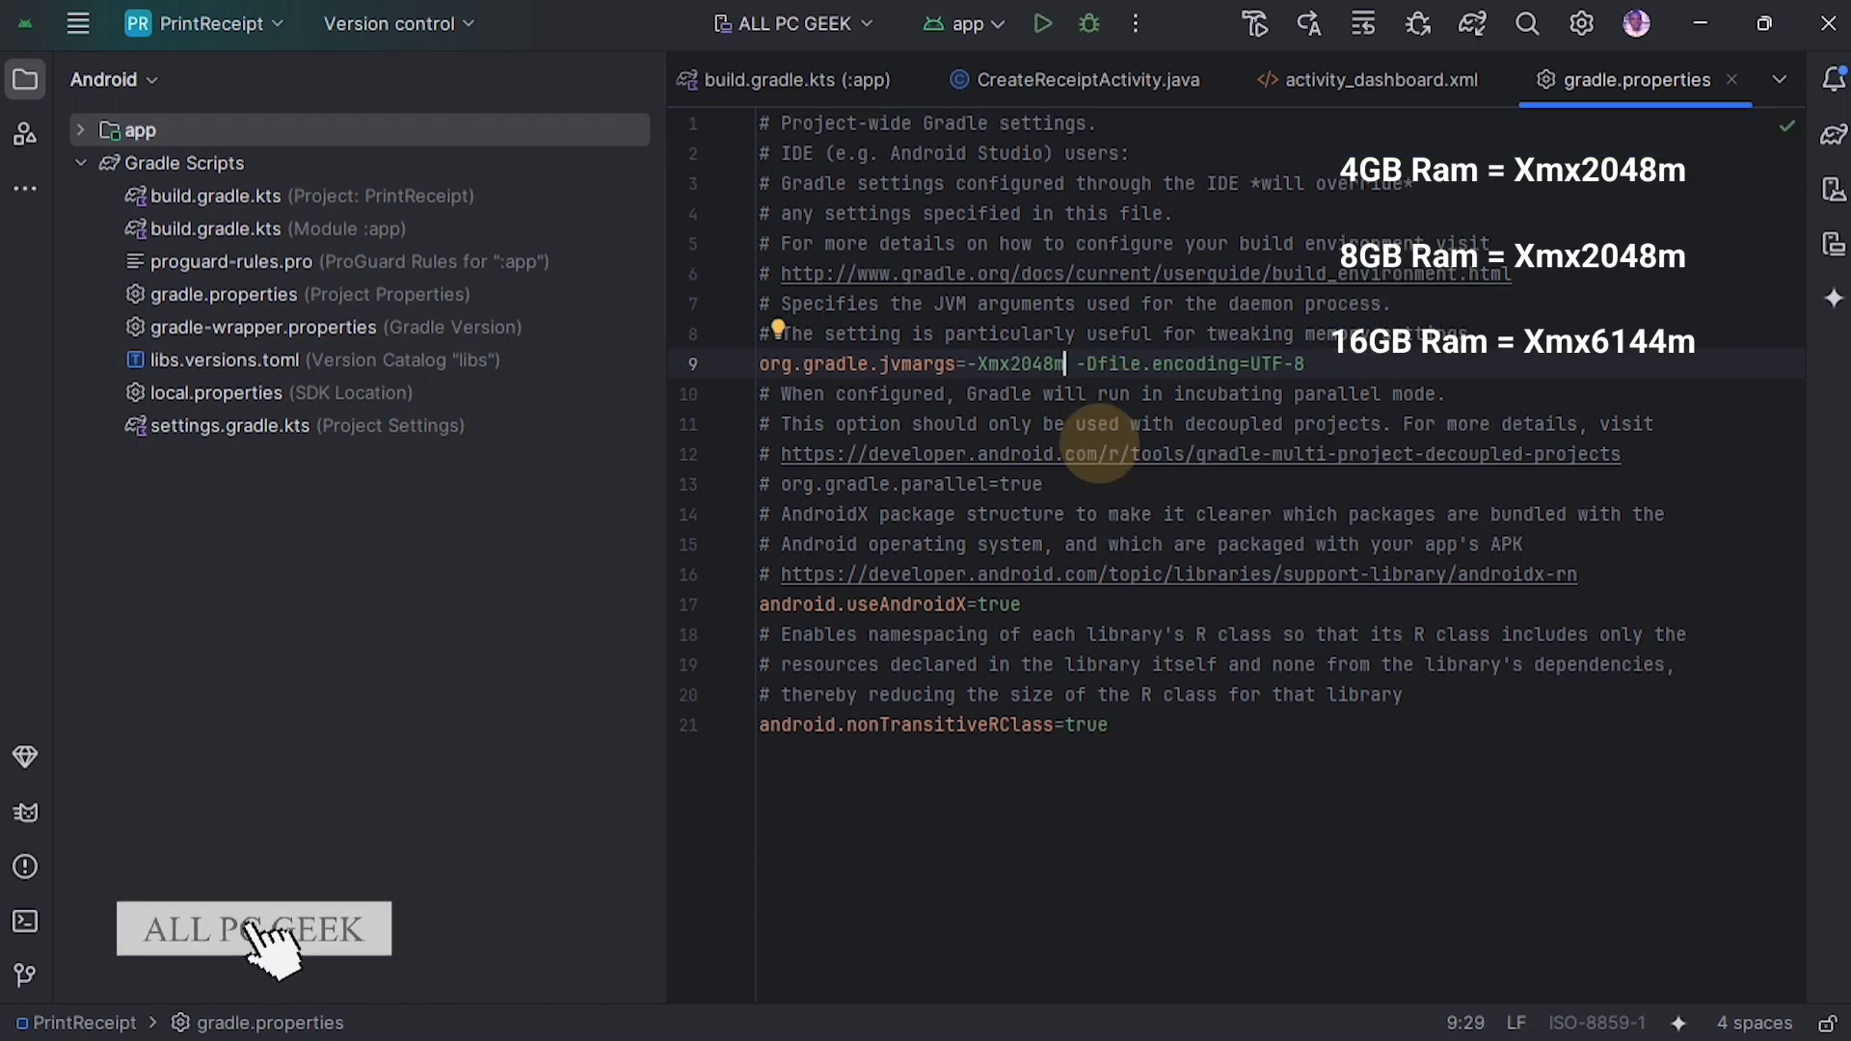
key(BackSpace)
key(BackSpace)
key(BackSpace)
key(BackSpace)
key(BackSpace)
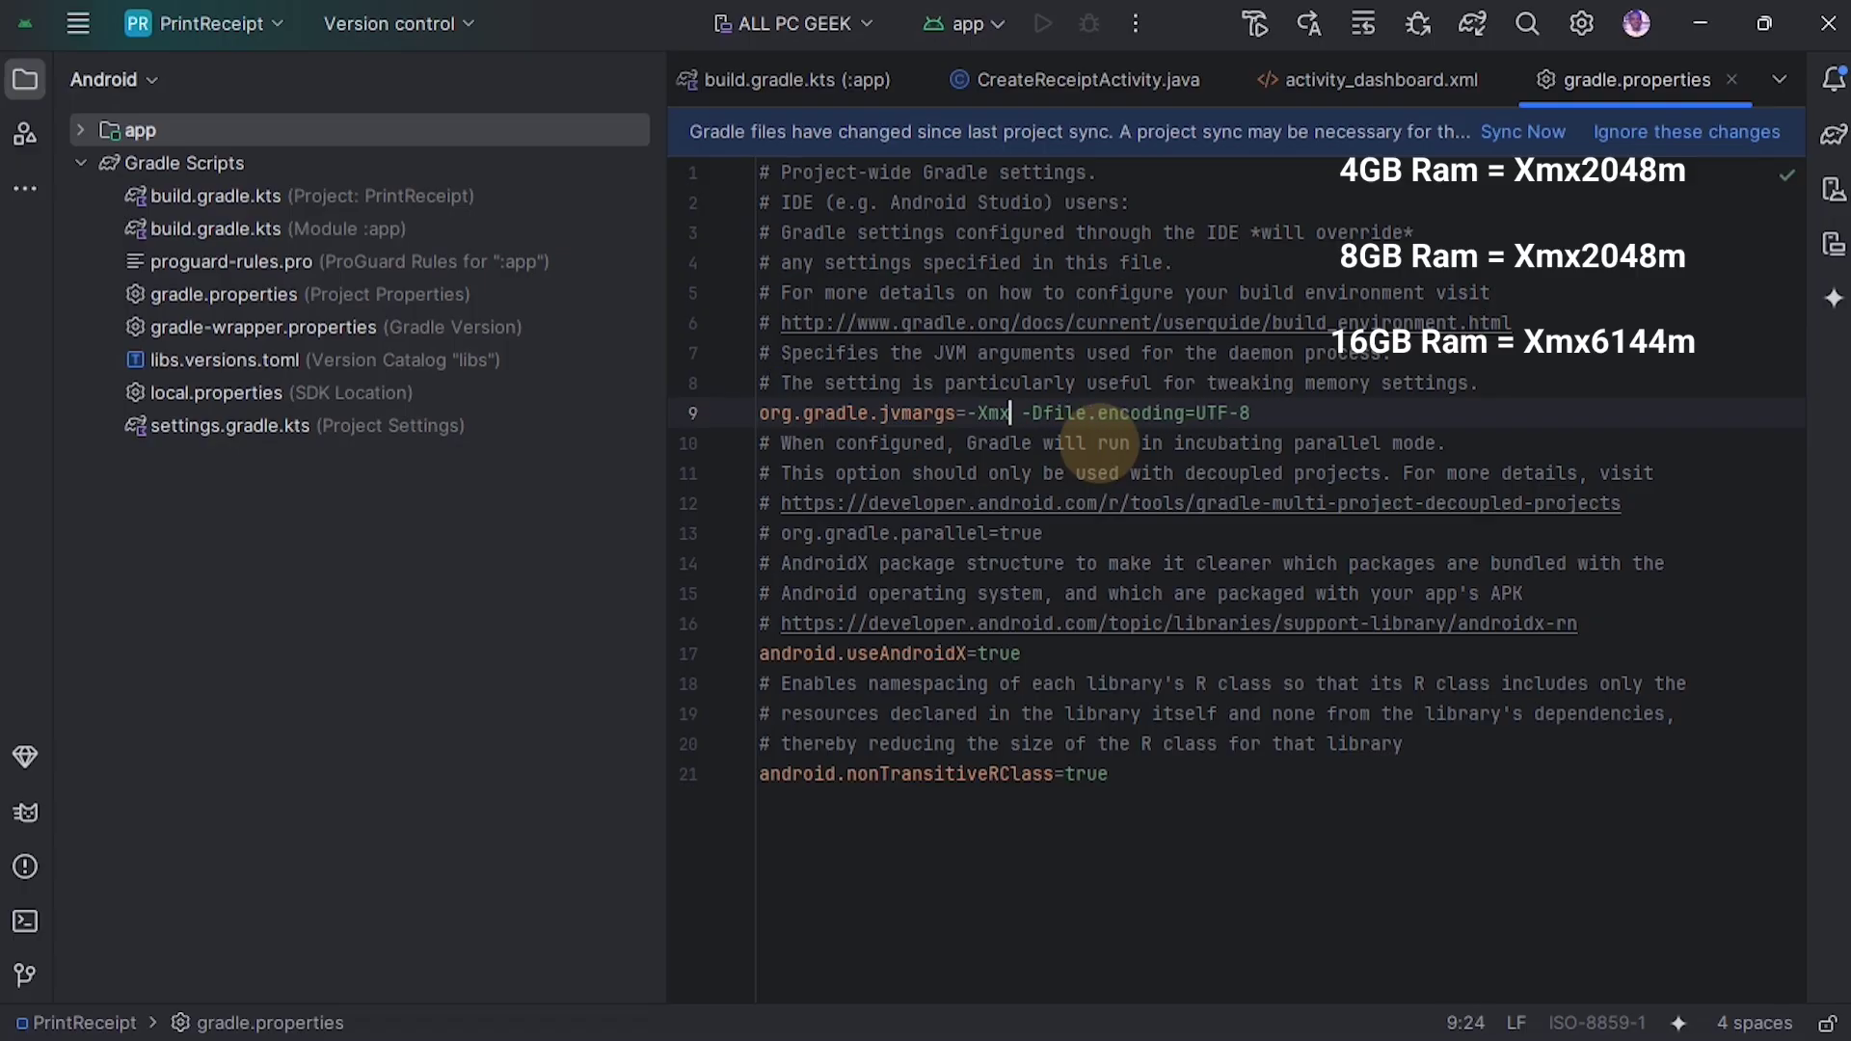
text(2048m)
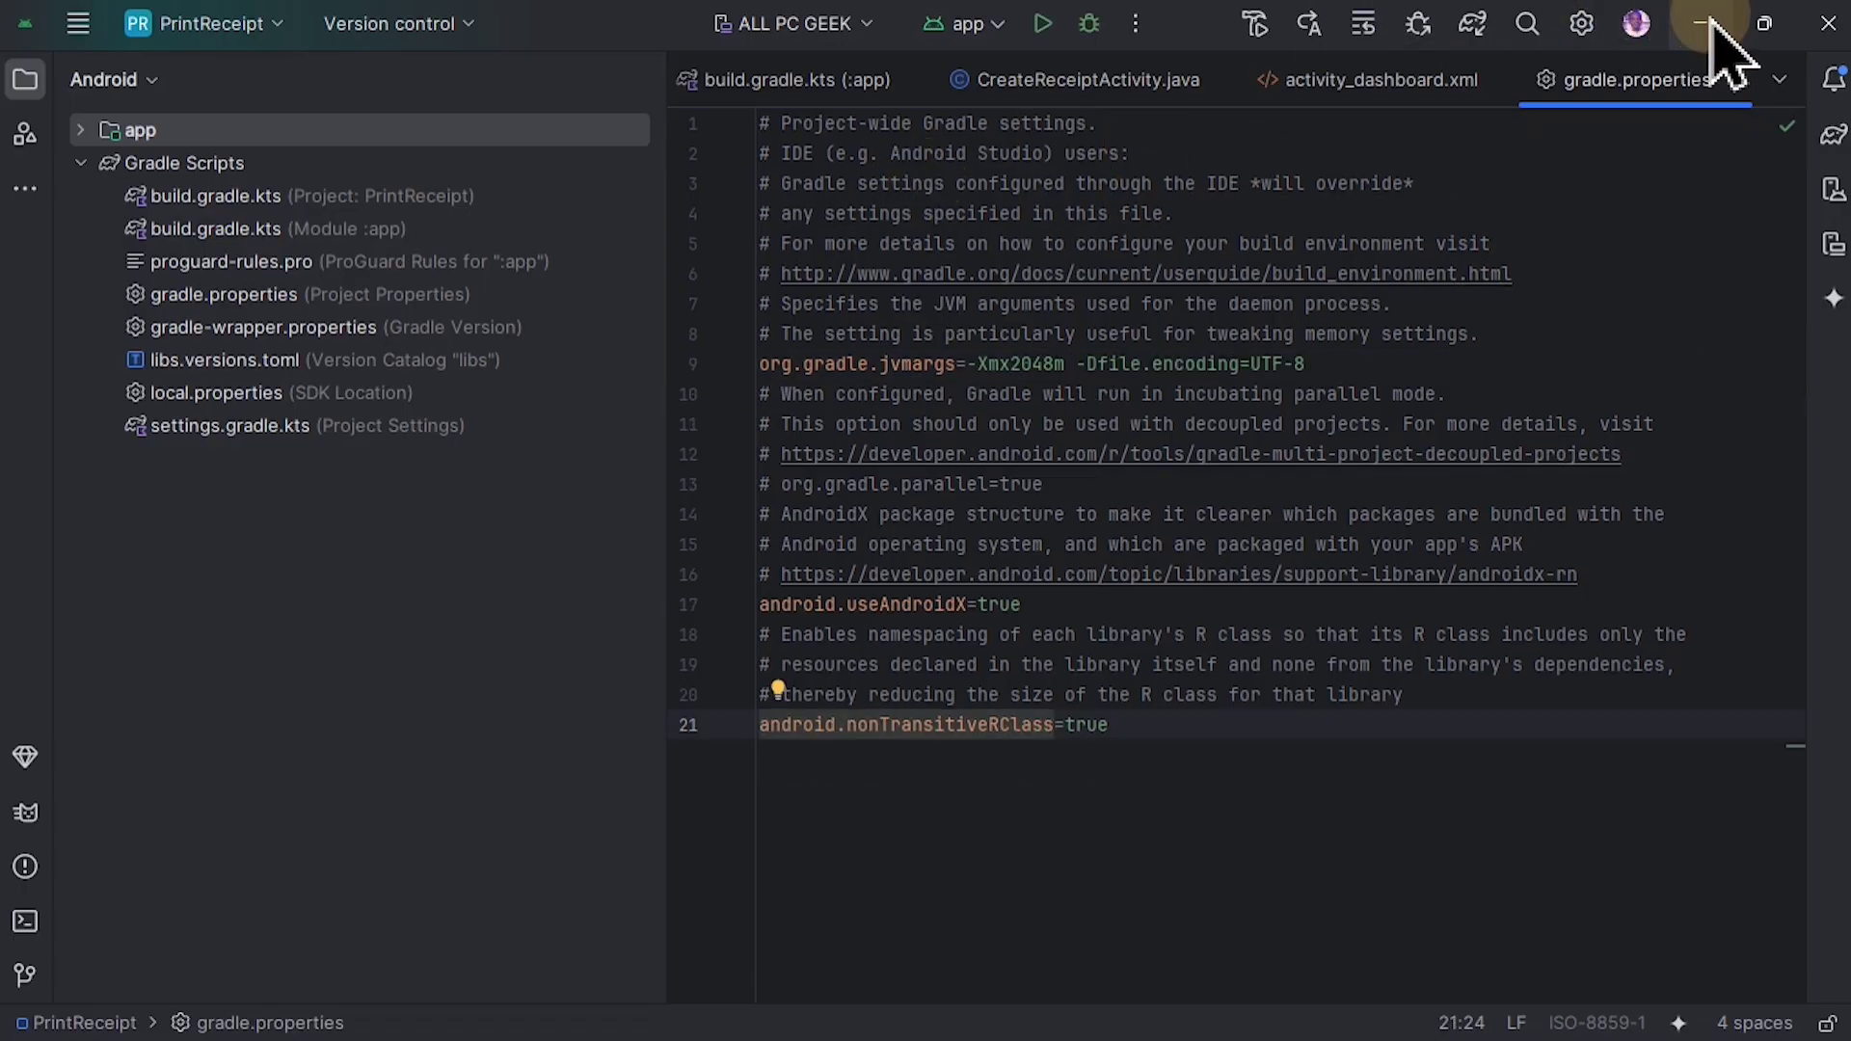
Step: Minimize the IDE, switch to Windows Settings and open Virus & threat protection from the Windows Security page under Privacy & security
click(1710, 21)
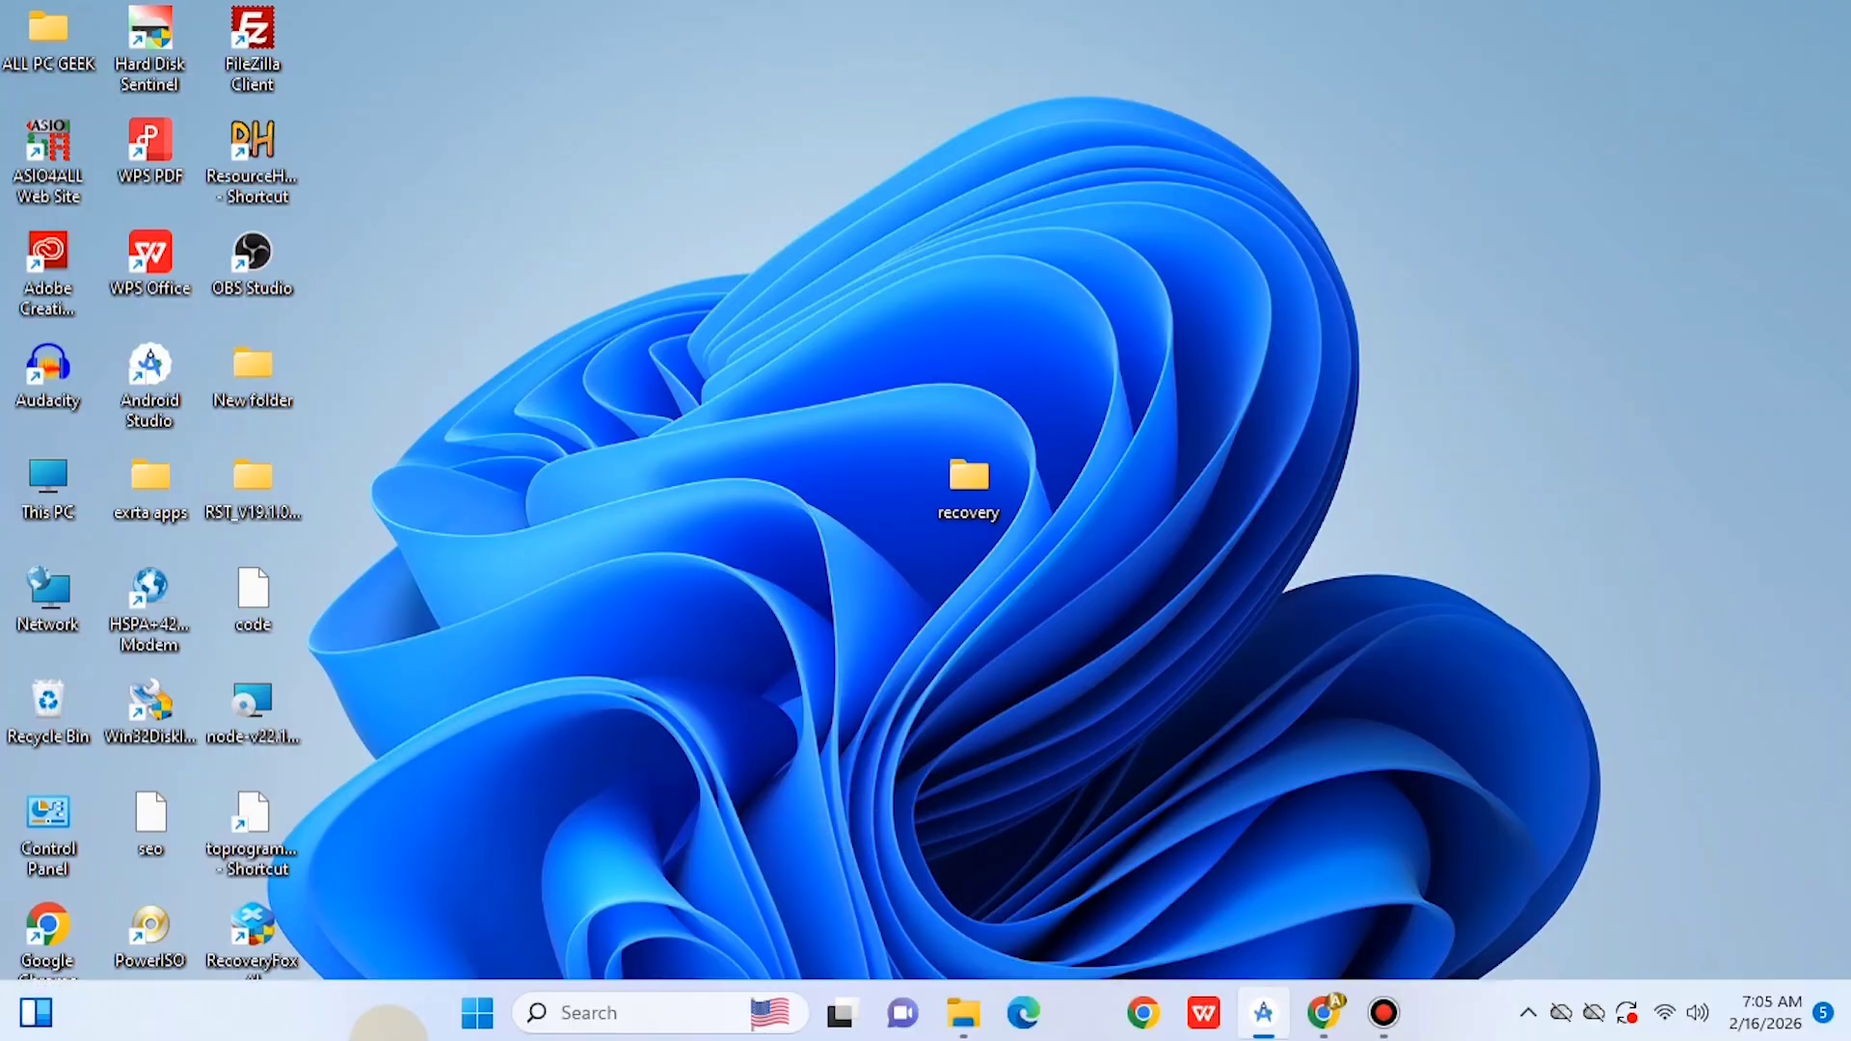
click(471, 1024)
click(1246, 290)
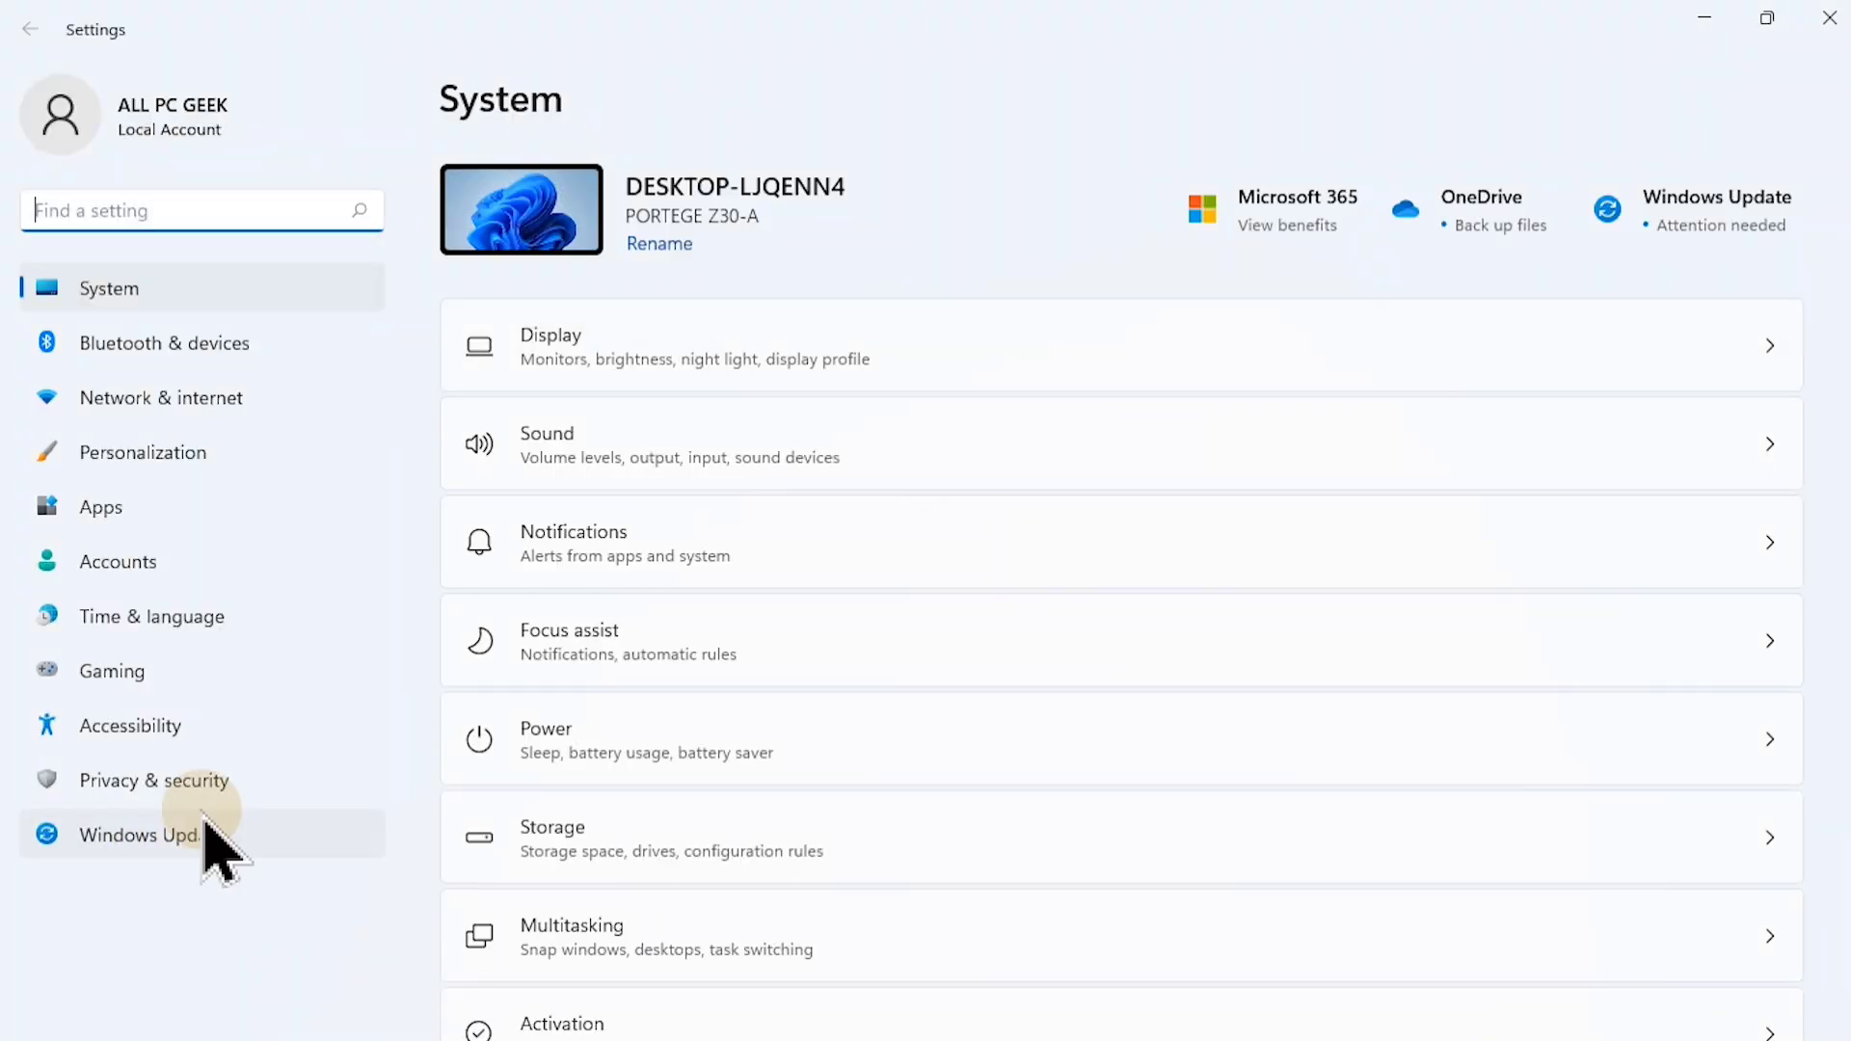
click(191, 786)
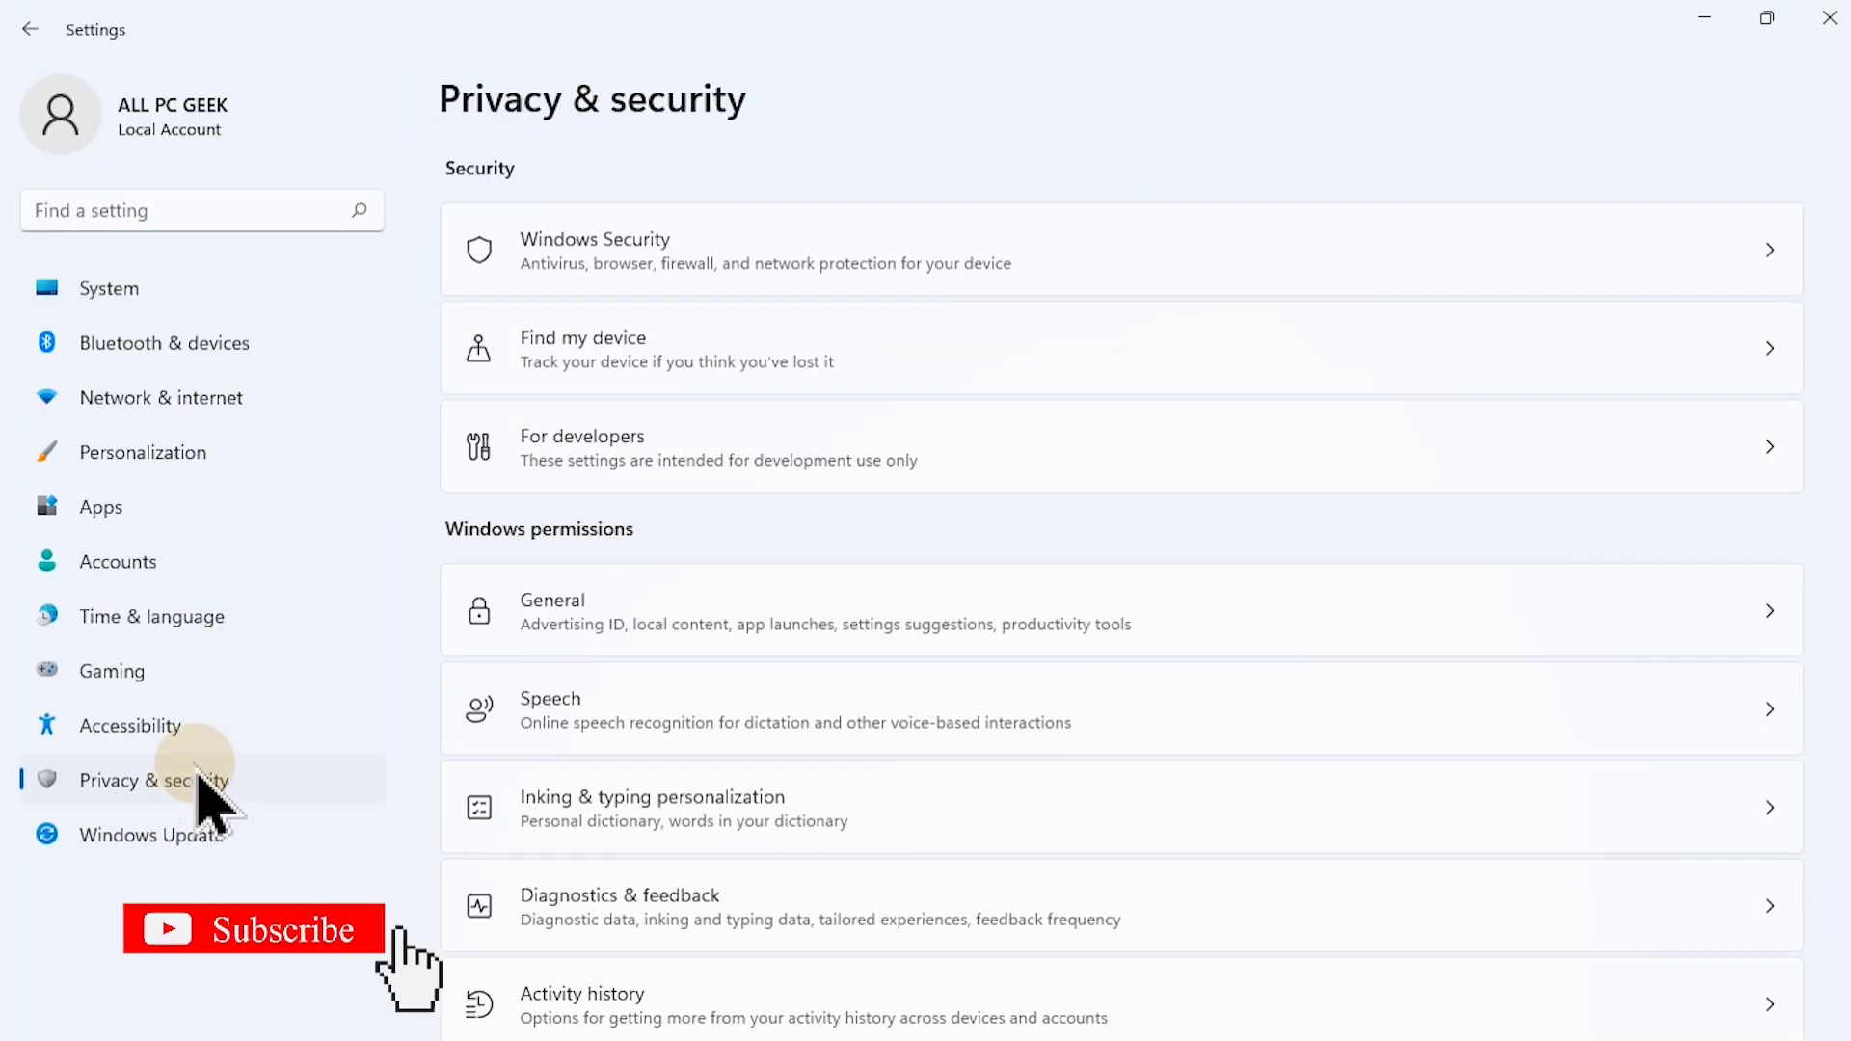
click(682, 272)
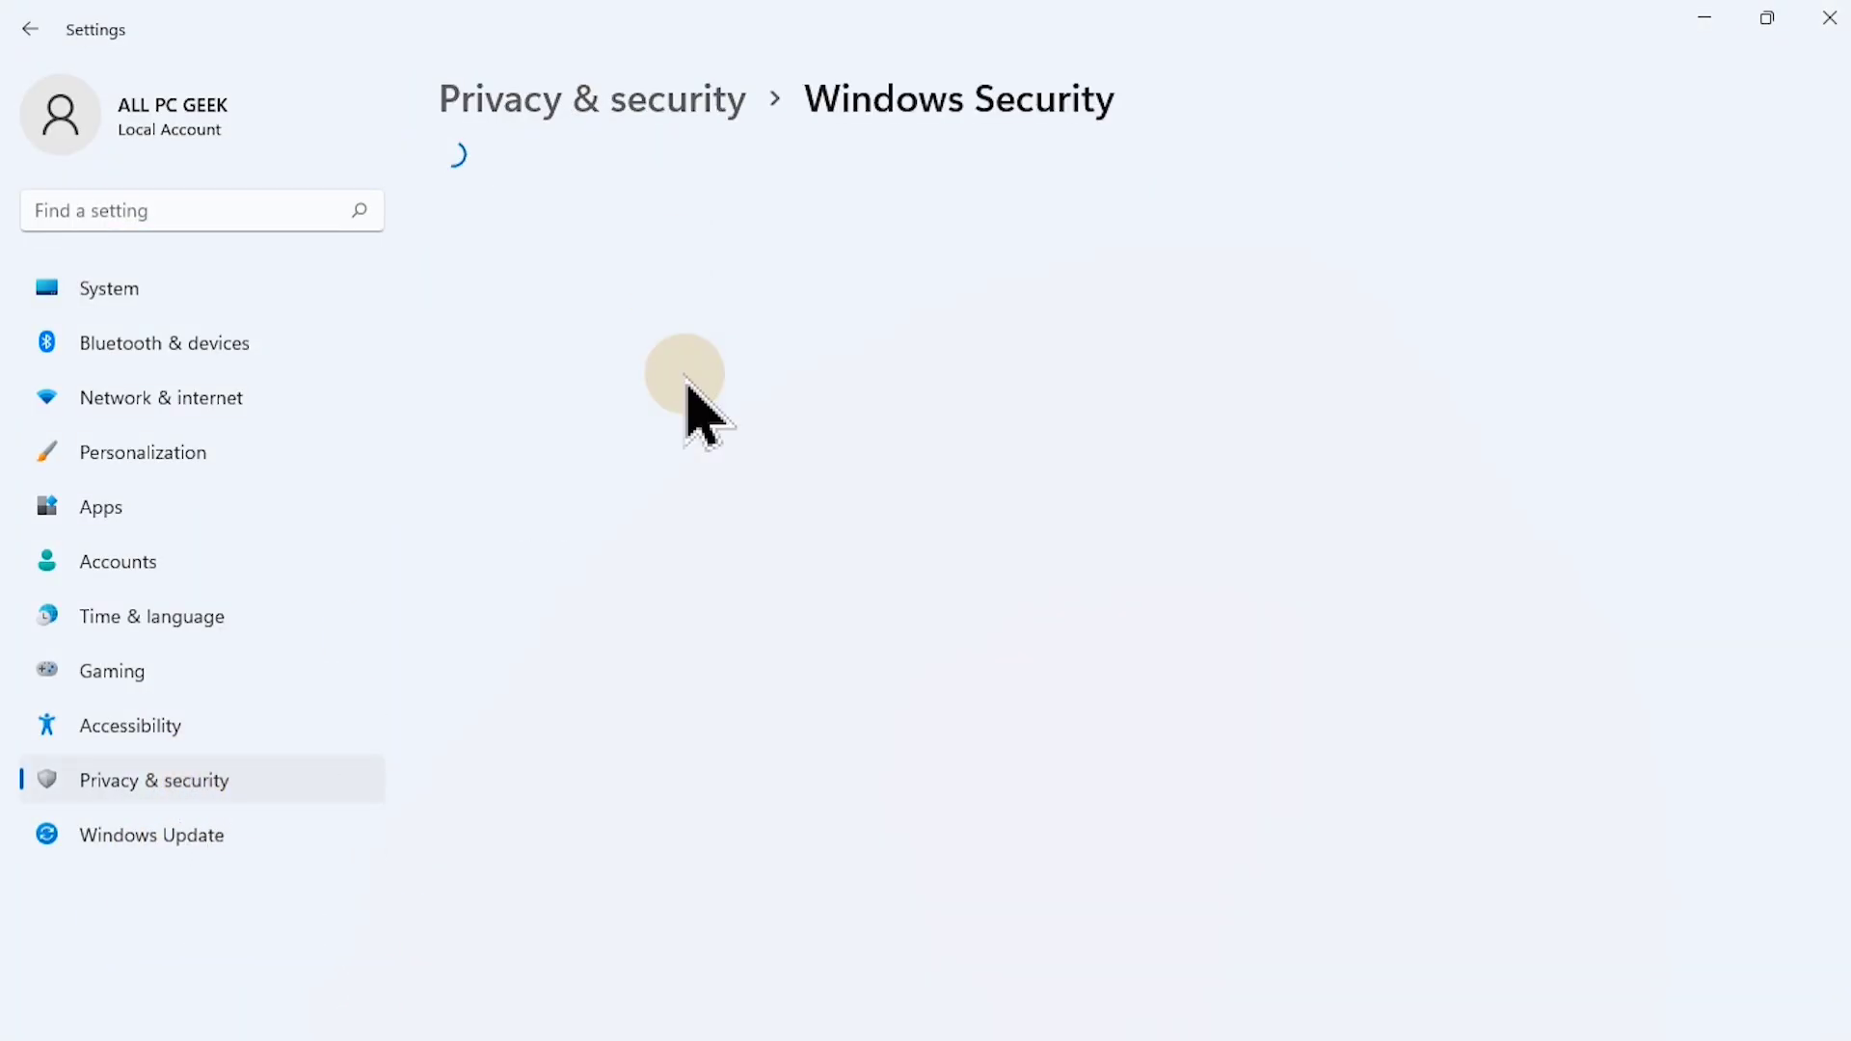
click(629, 410)
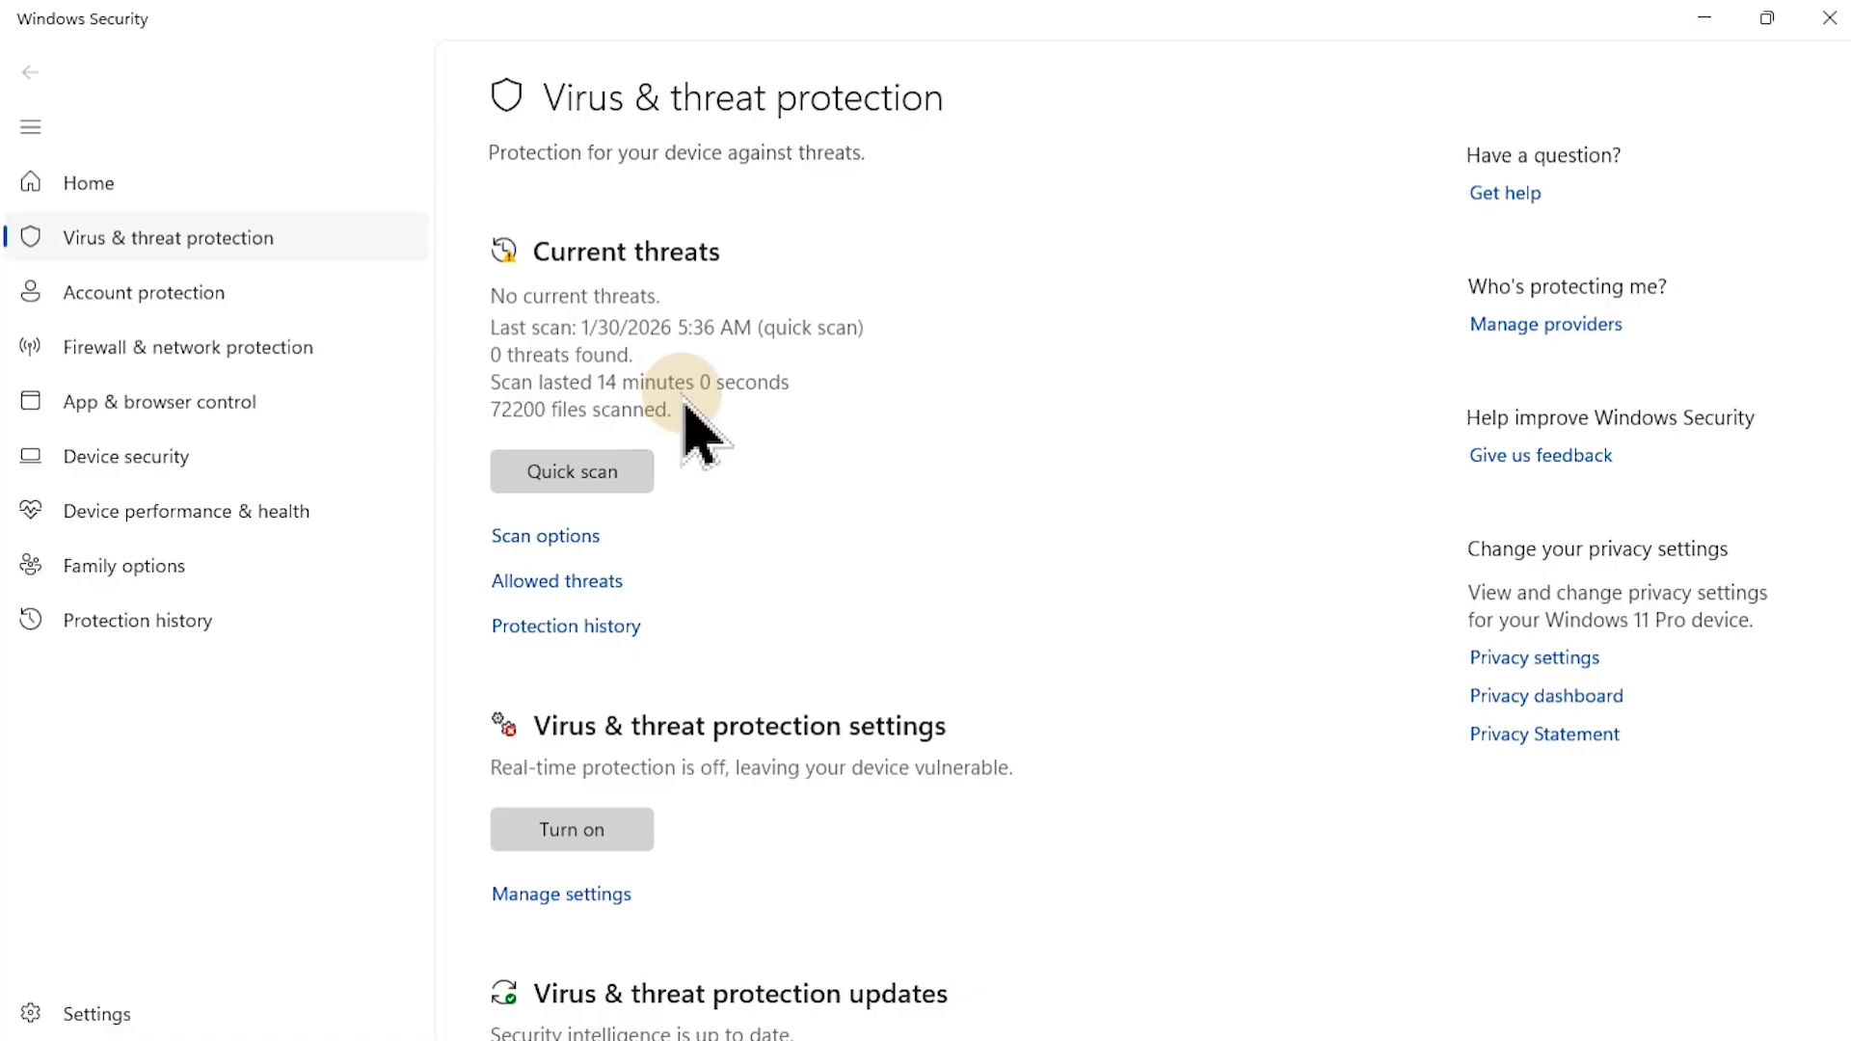
Step: Open the management page of the virus & threat protection settings and go to its list of exclusions
scroll(687, 405, down, 5)
scroll(690, 415, up, 5)
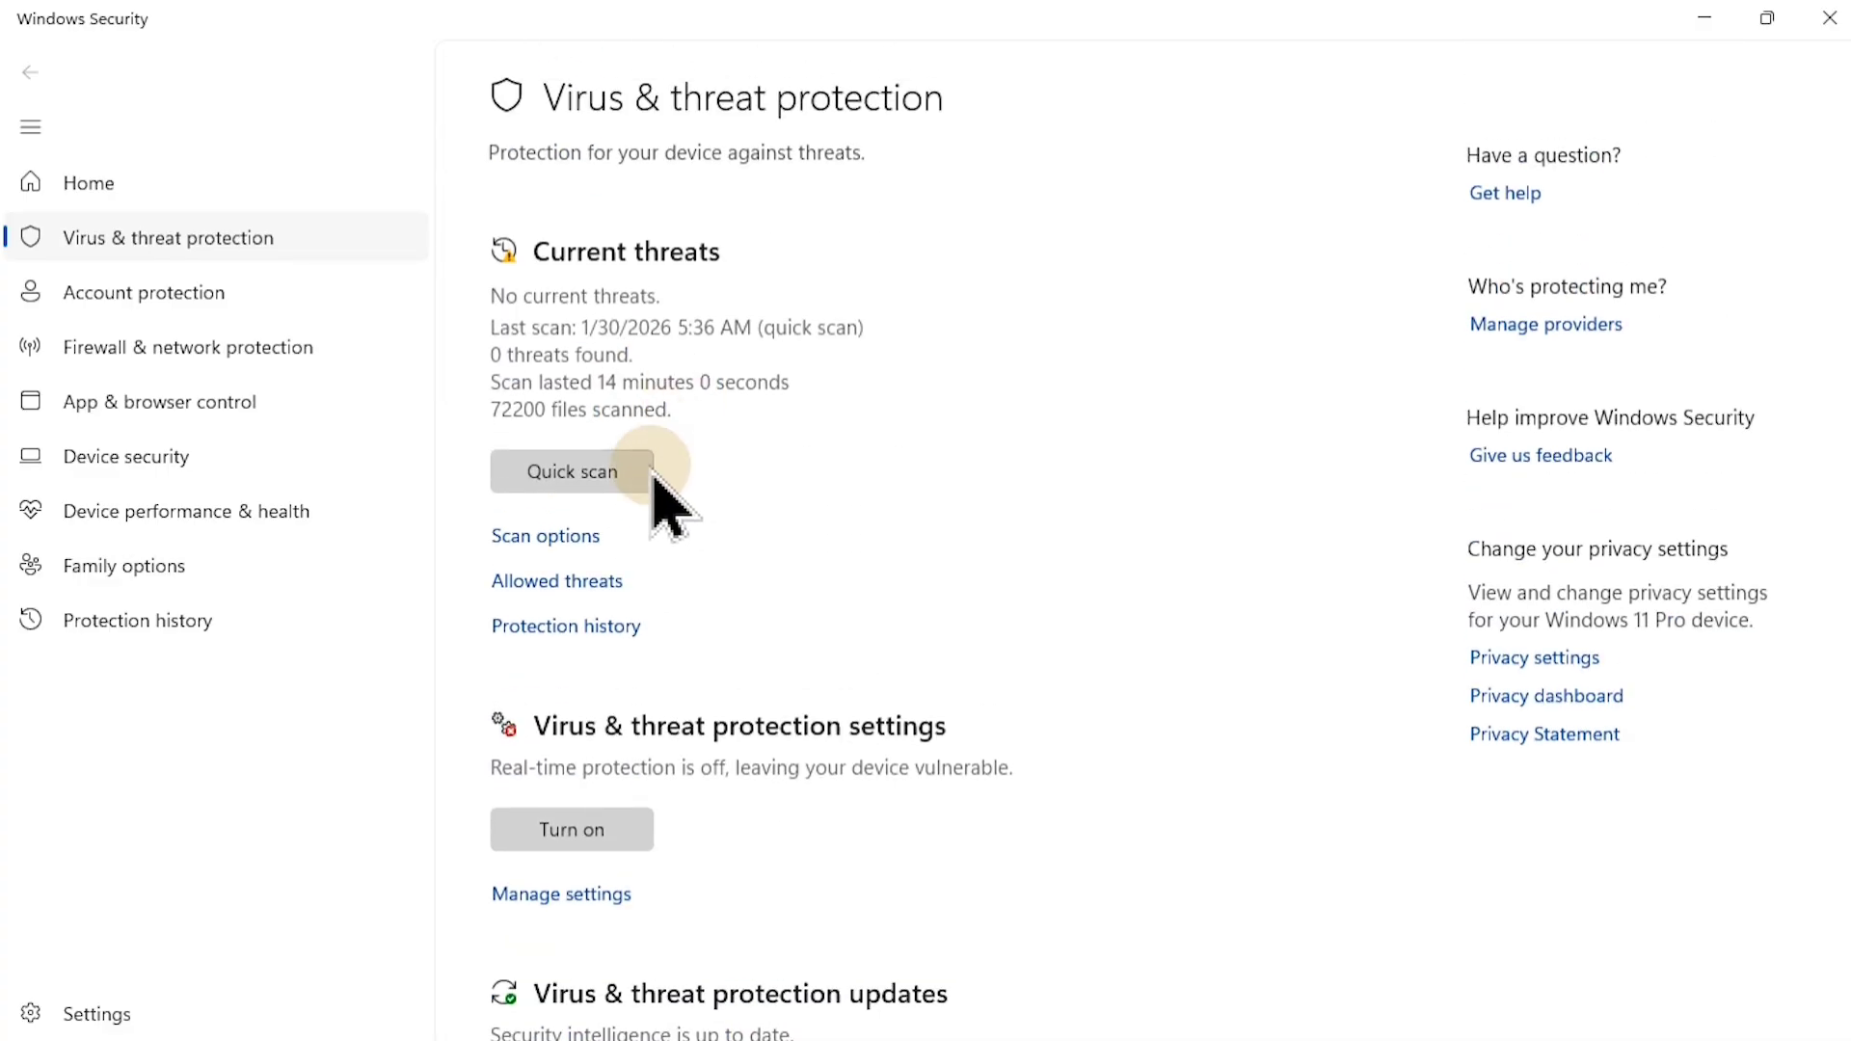
scroll(617, 642, down, 3)
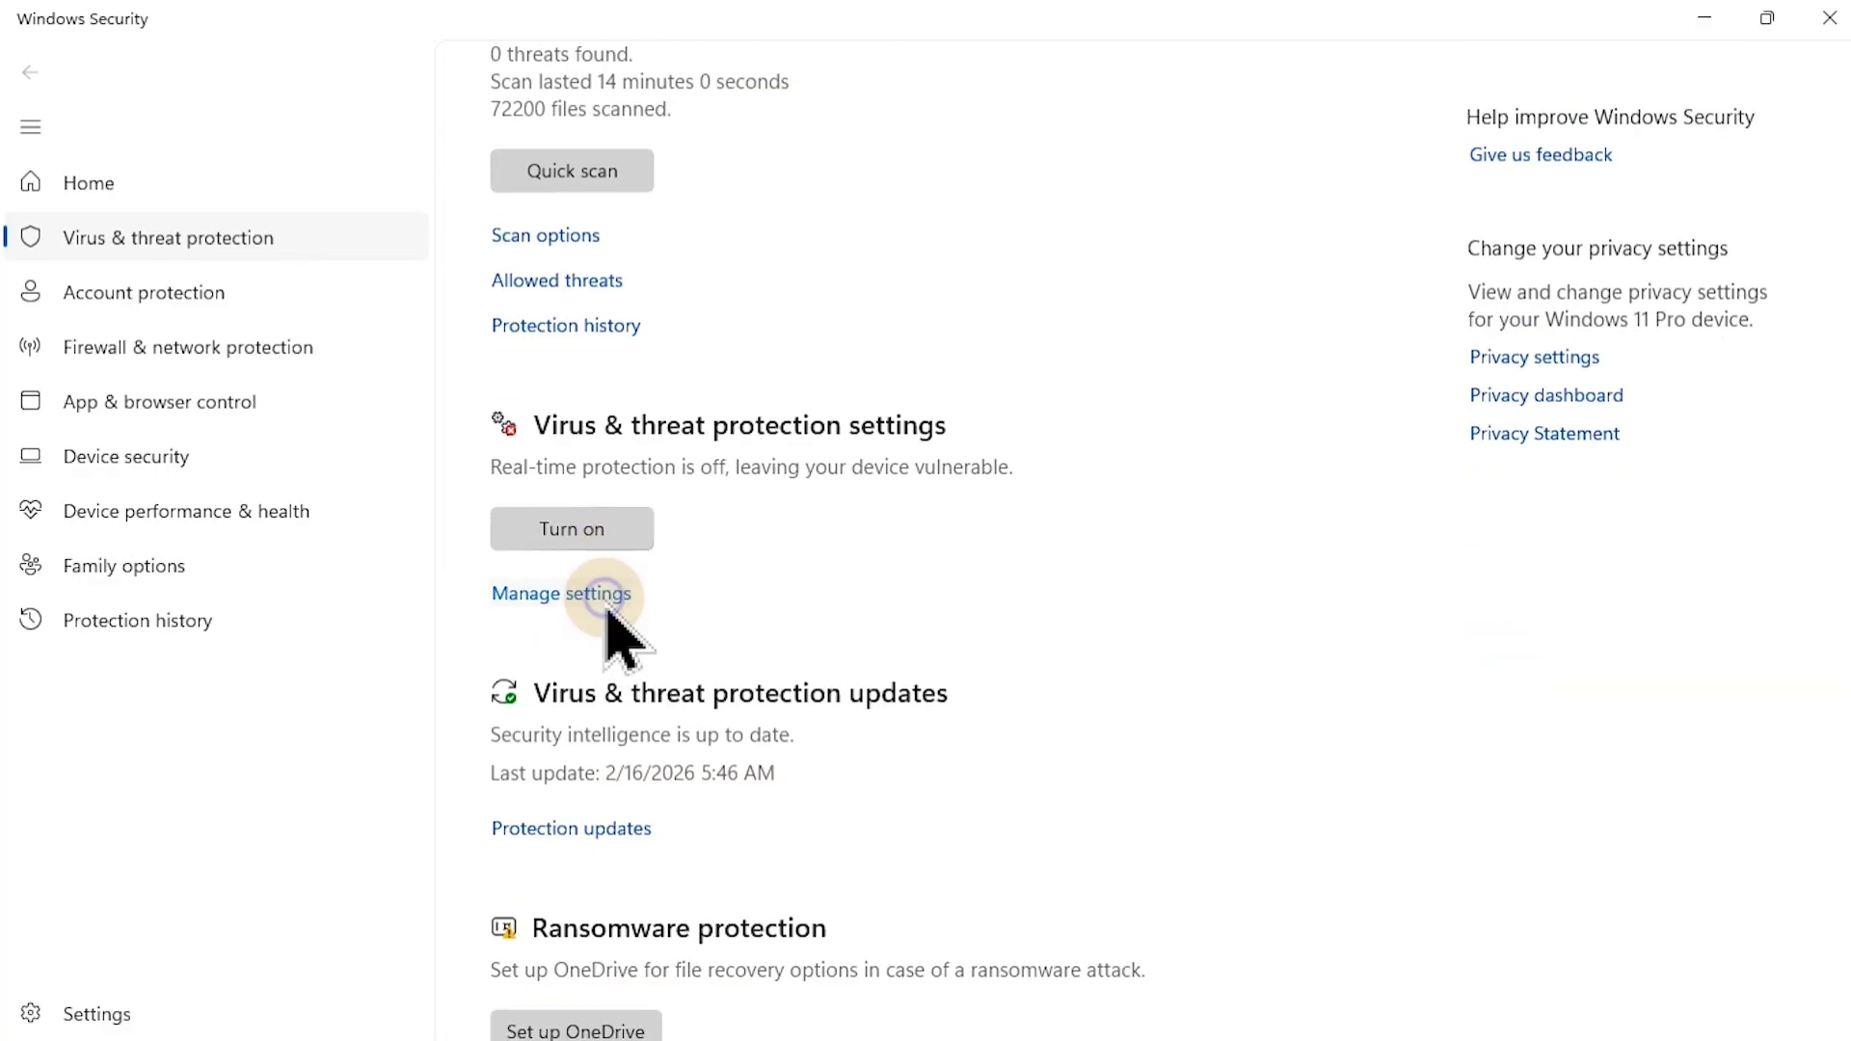
click(605, 602)
scroll(710, 529, down, 10)
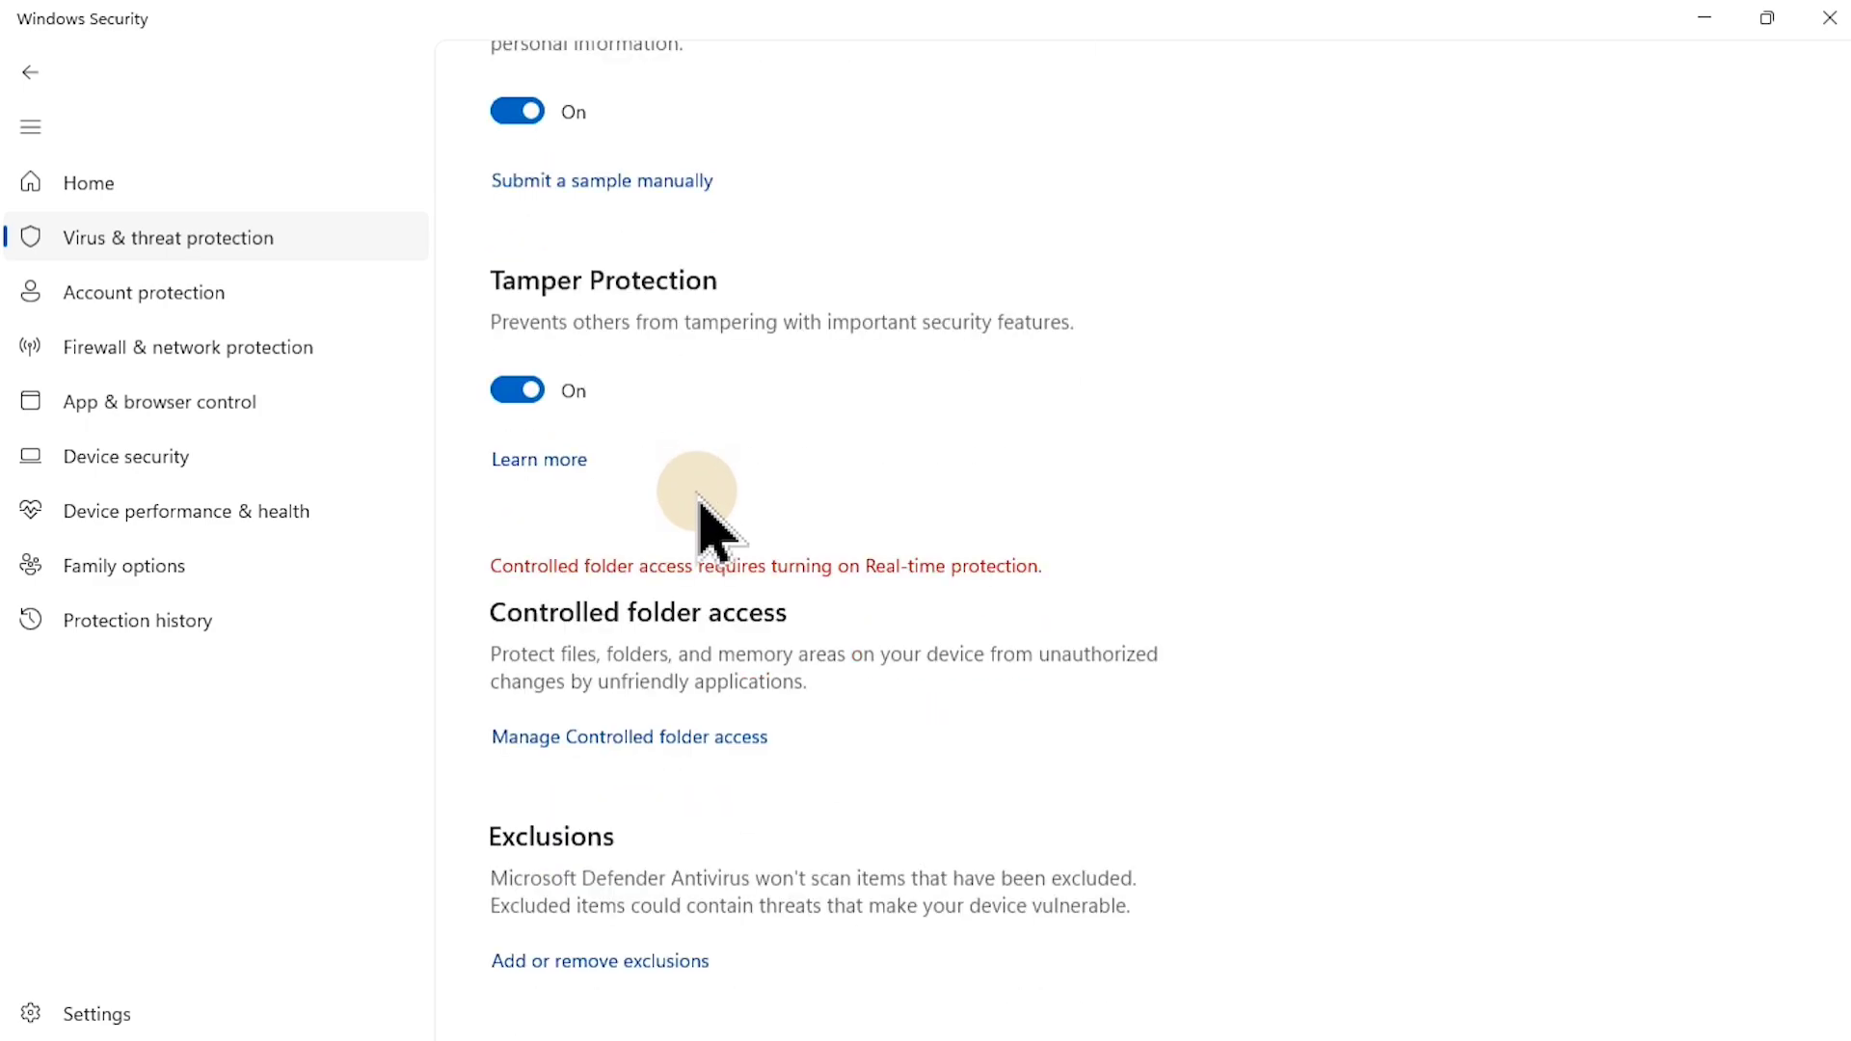
click(591, 961)
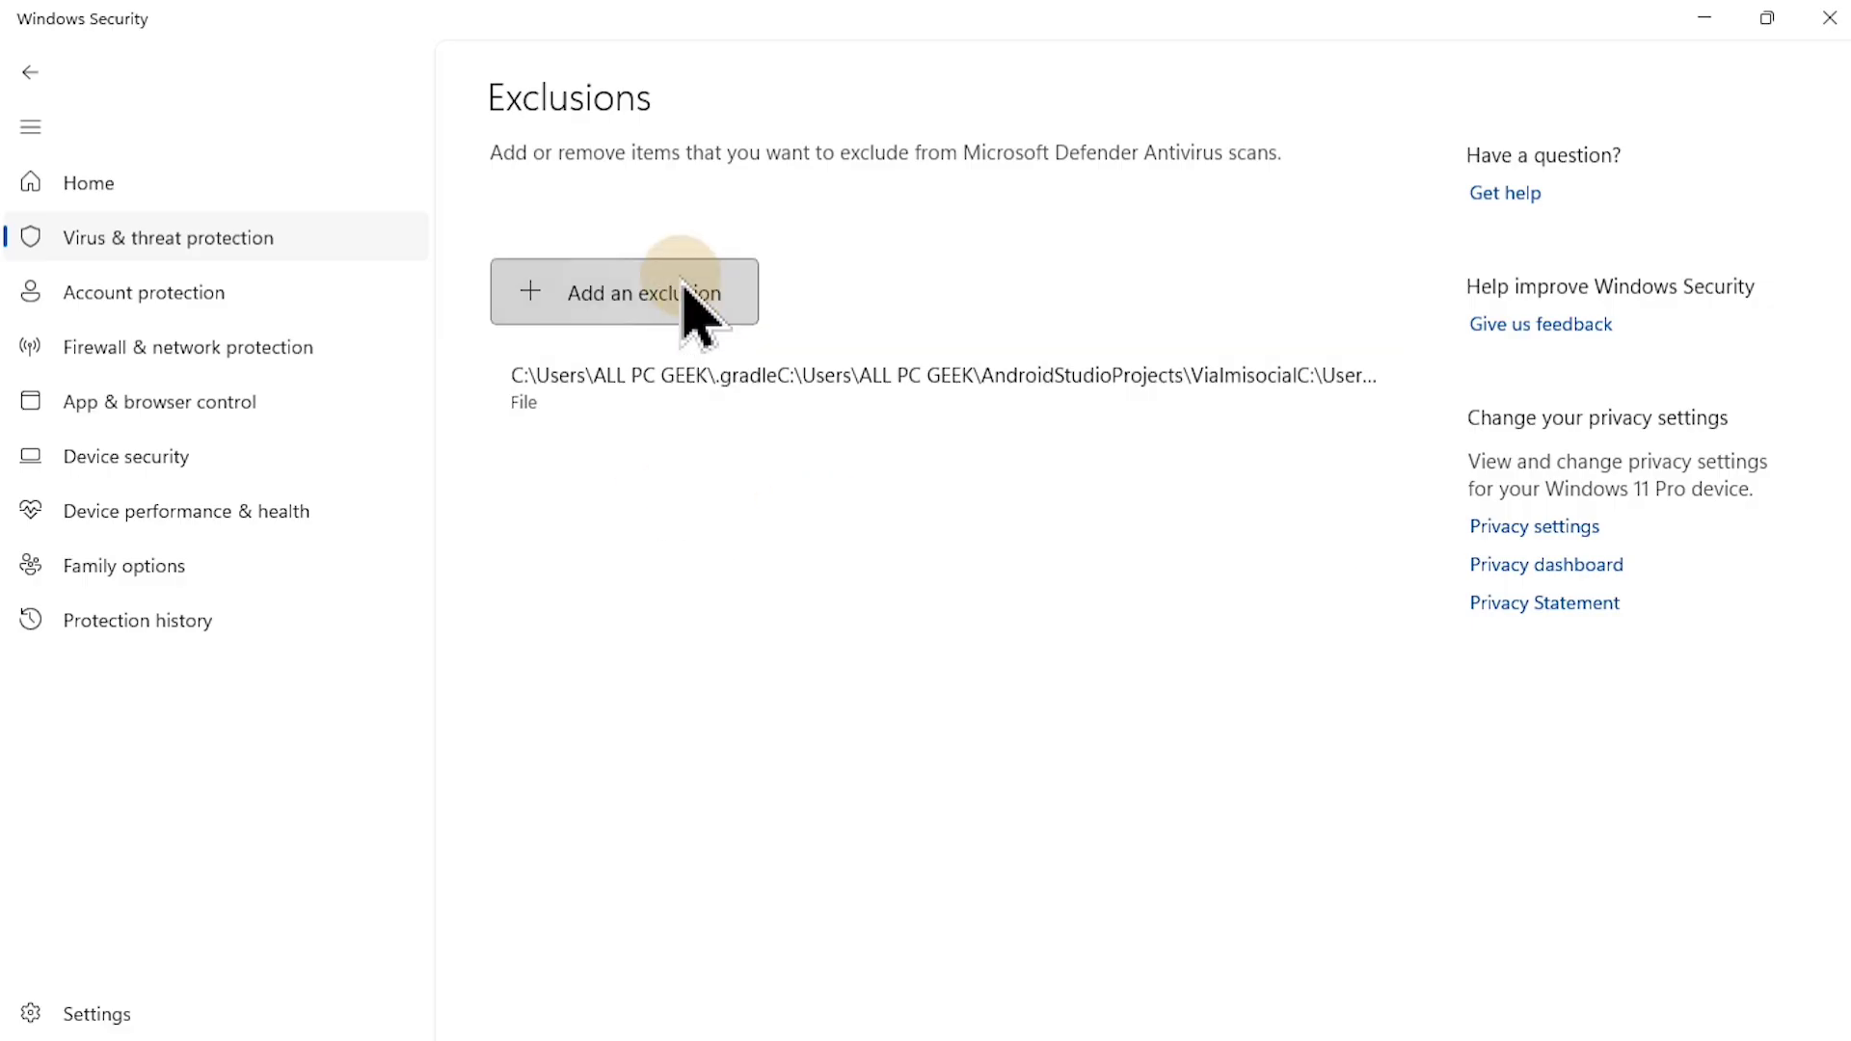
Step: Start adding a folder exclusion and browse to Local Disk (C:) in the folder picker
click(643, 302)
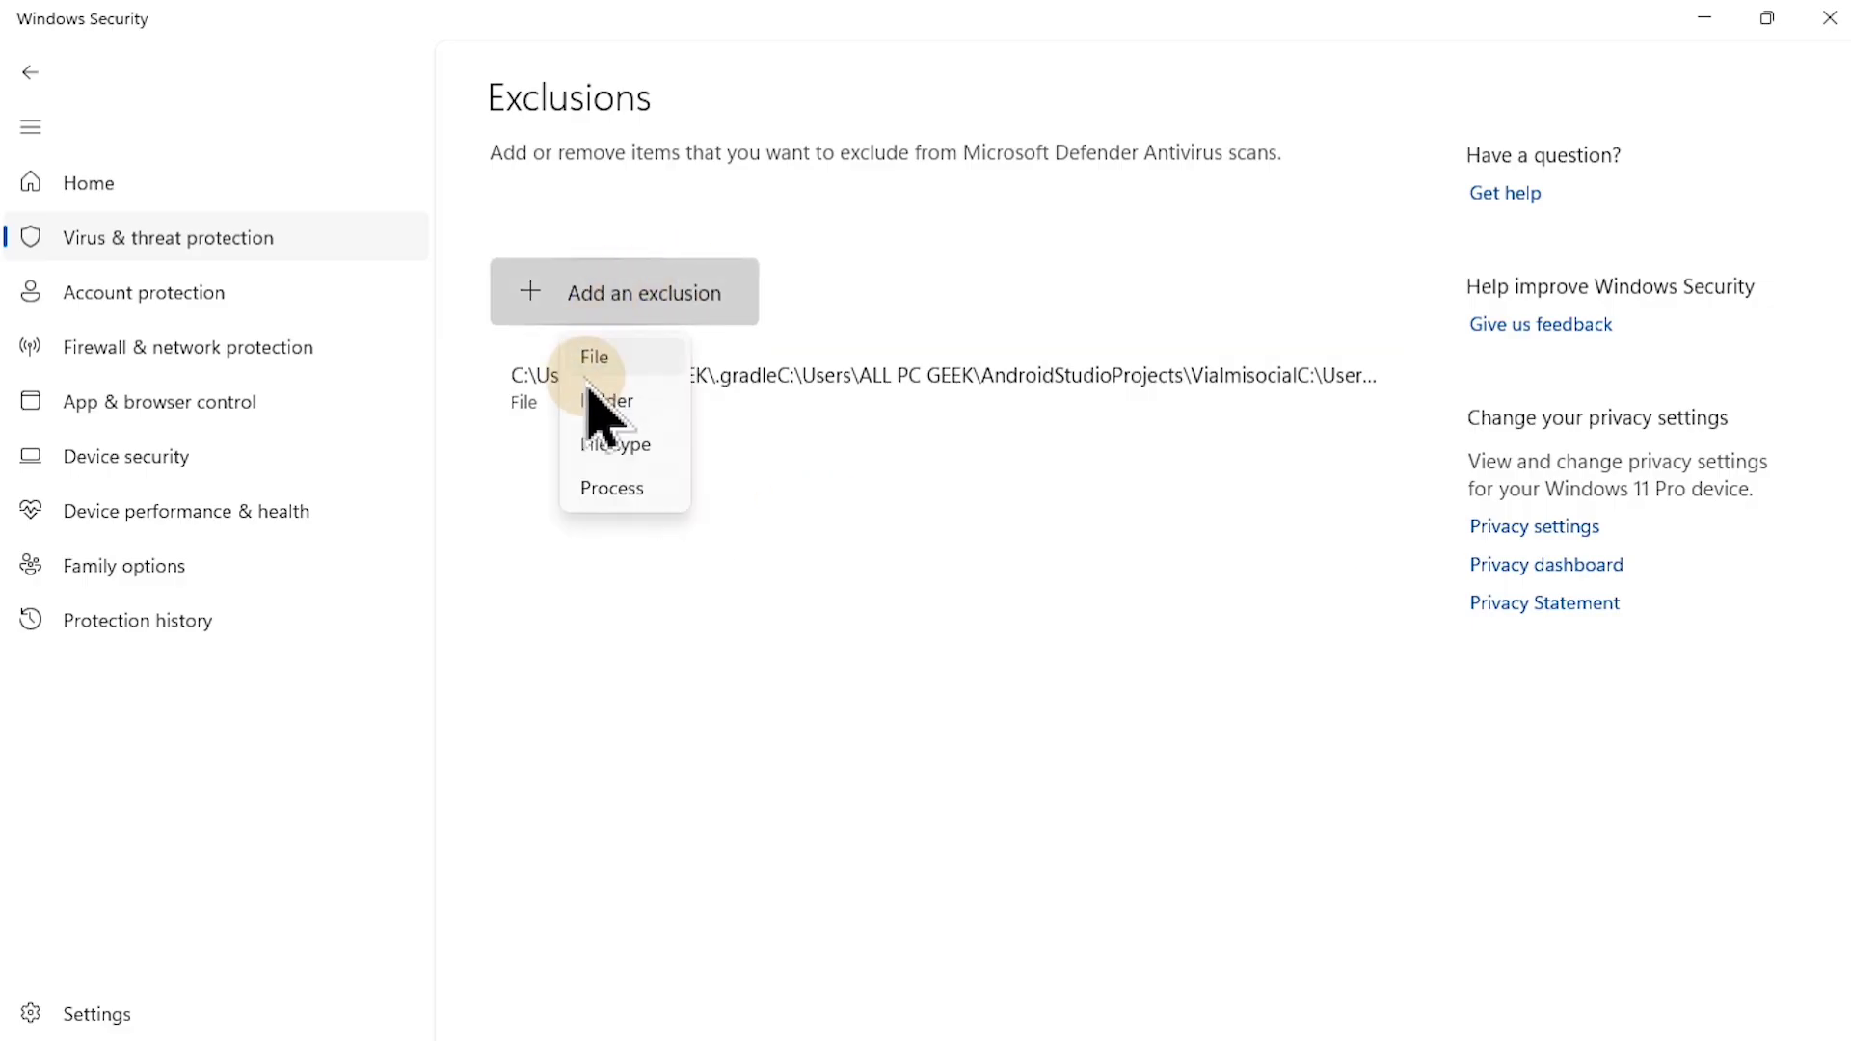
click(617, 399)
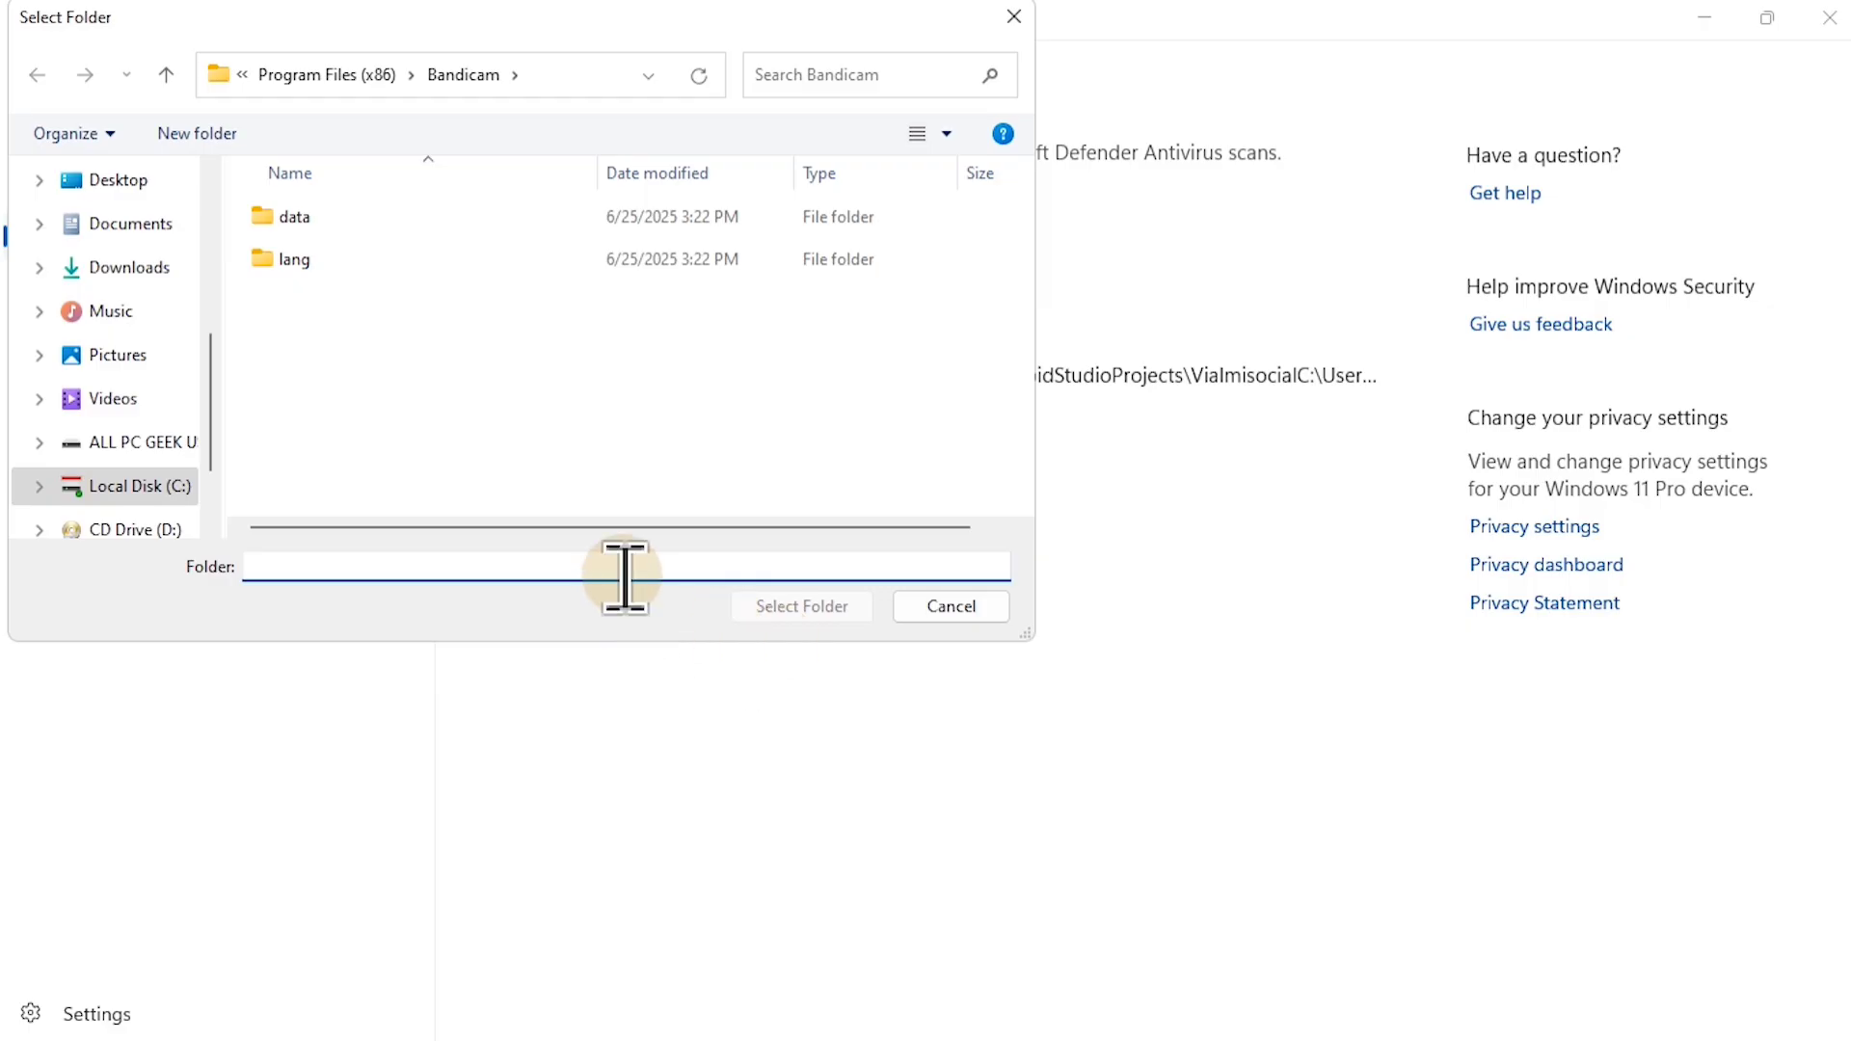
click(139, 436)
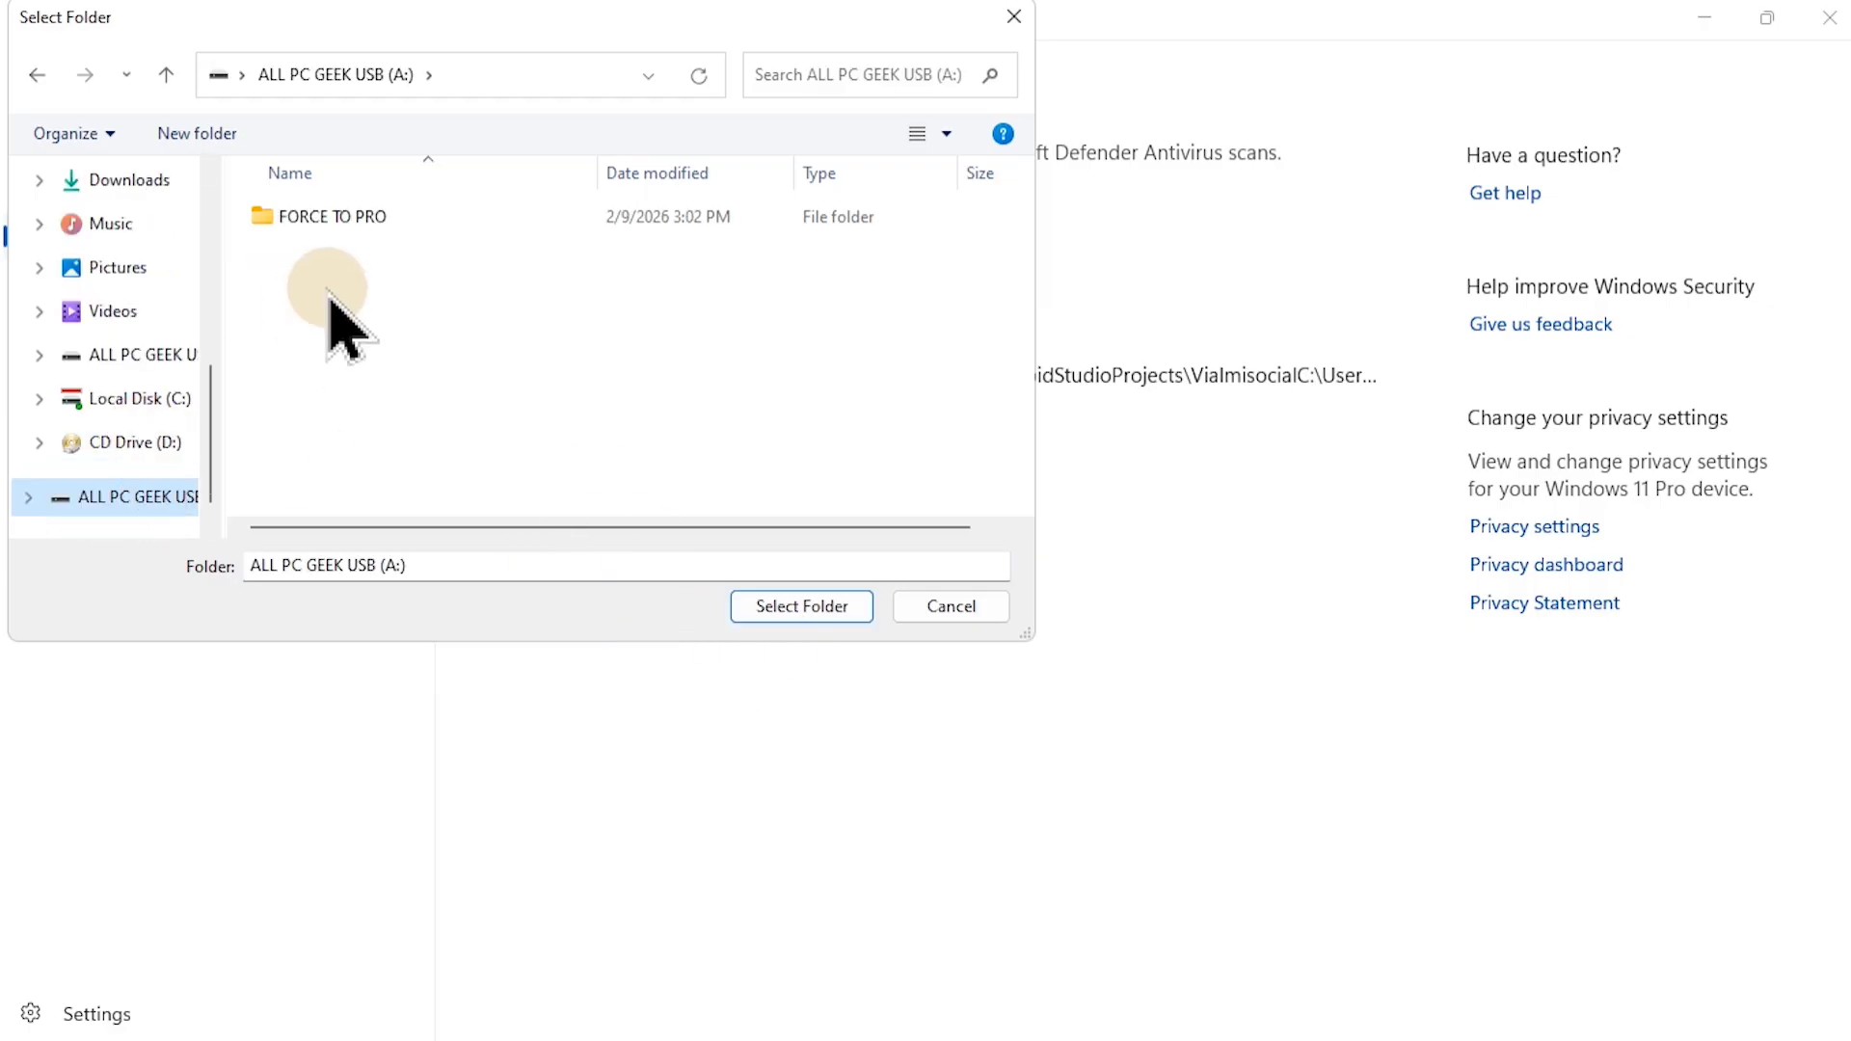
click(140, 398)
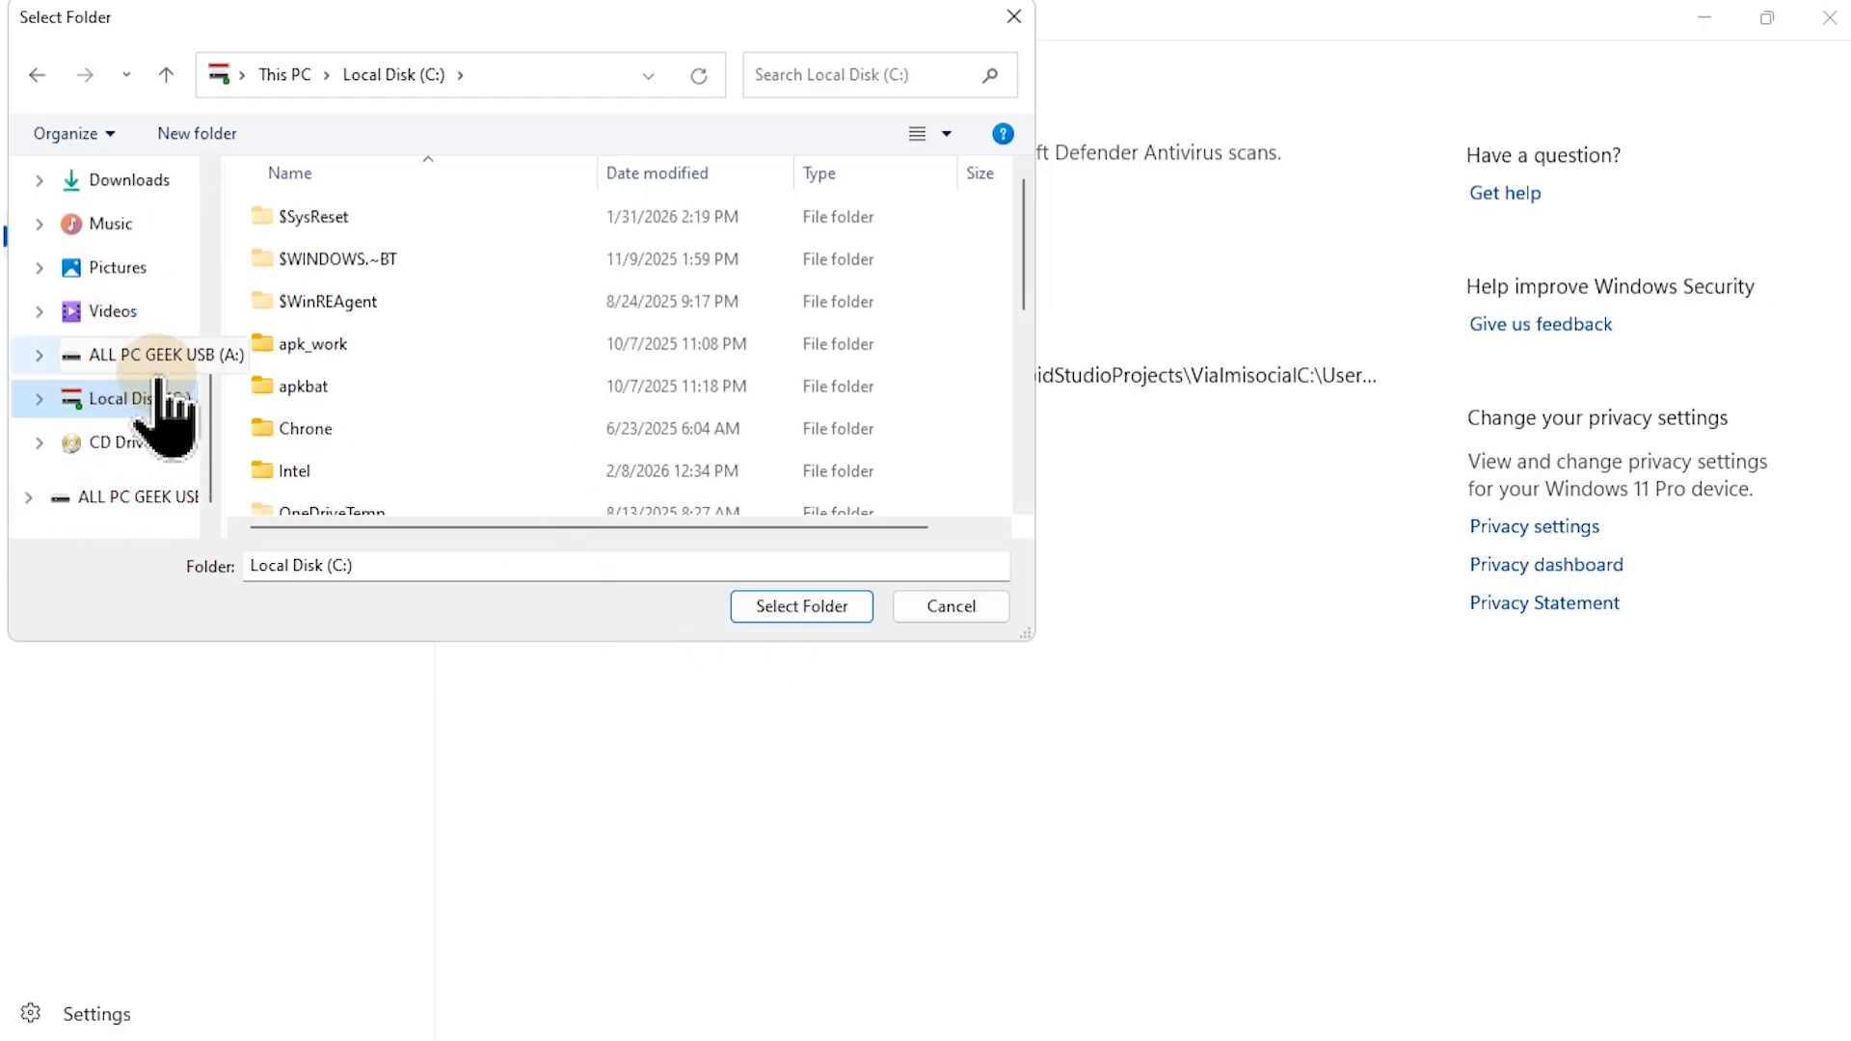
Step: Enlarge the folder picker and browse from Local Disk (C:) through Users into the user's profile folder
drag(783, 40, 1056, 74)
drag(980, 684, 980, 1037)
click(403, 766)
scroll(839, 620, down, 1)
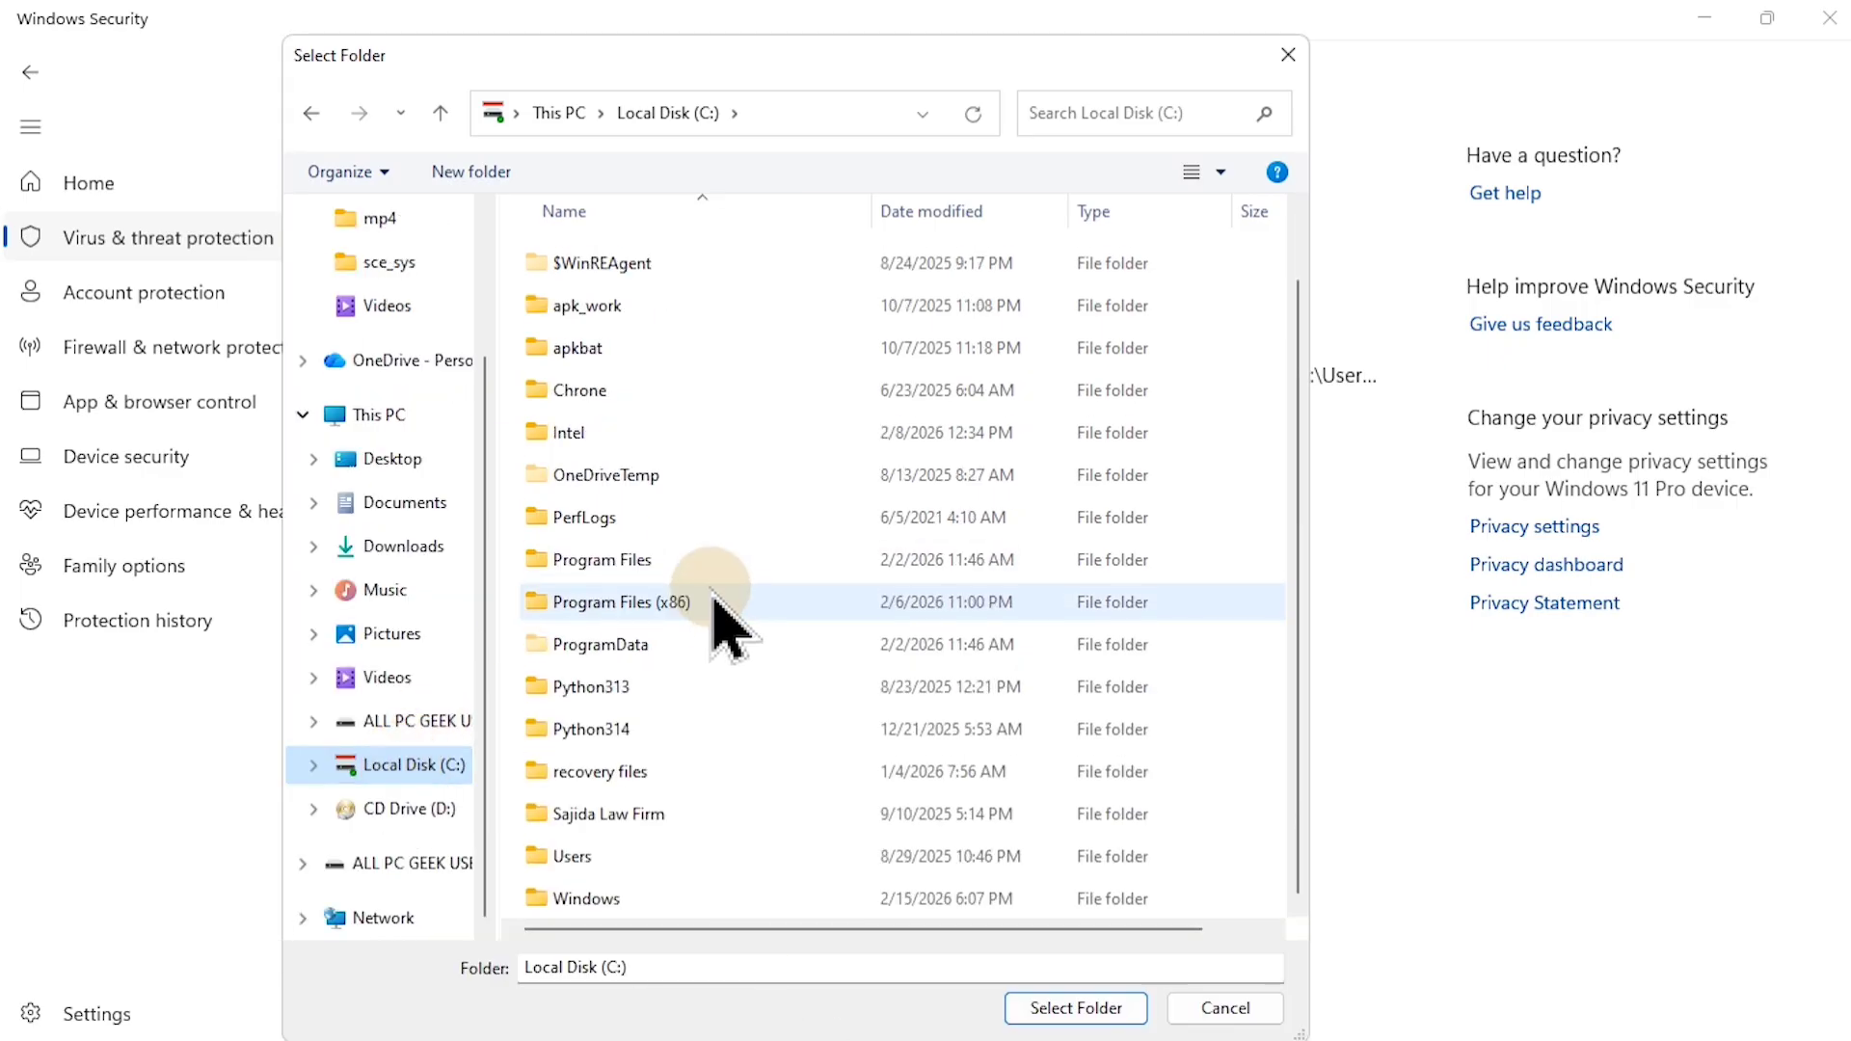
double_click(748, 845)
double_click(622, 254)
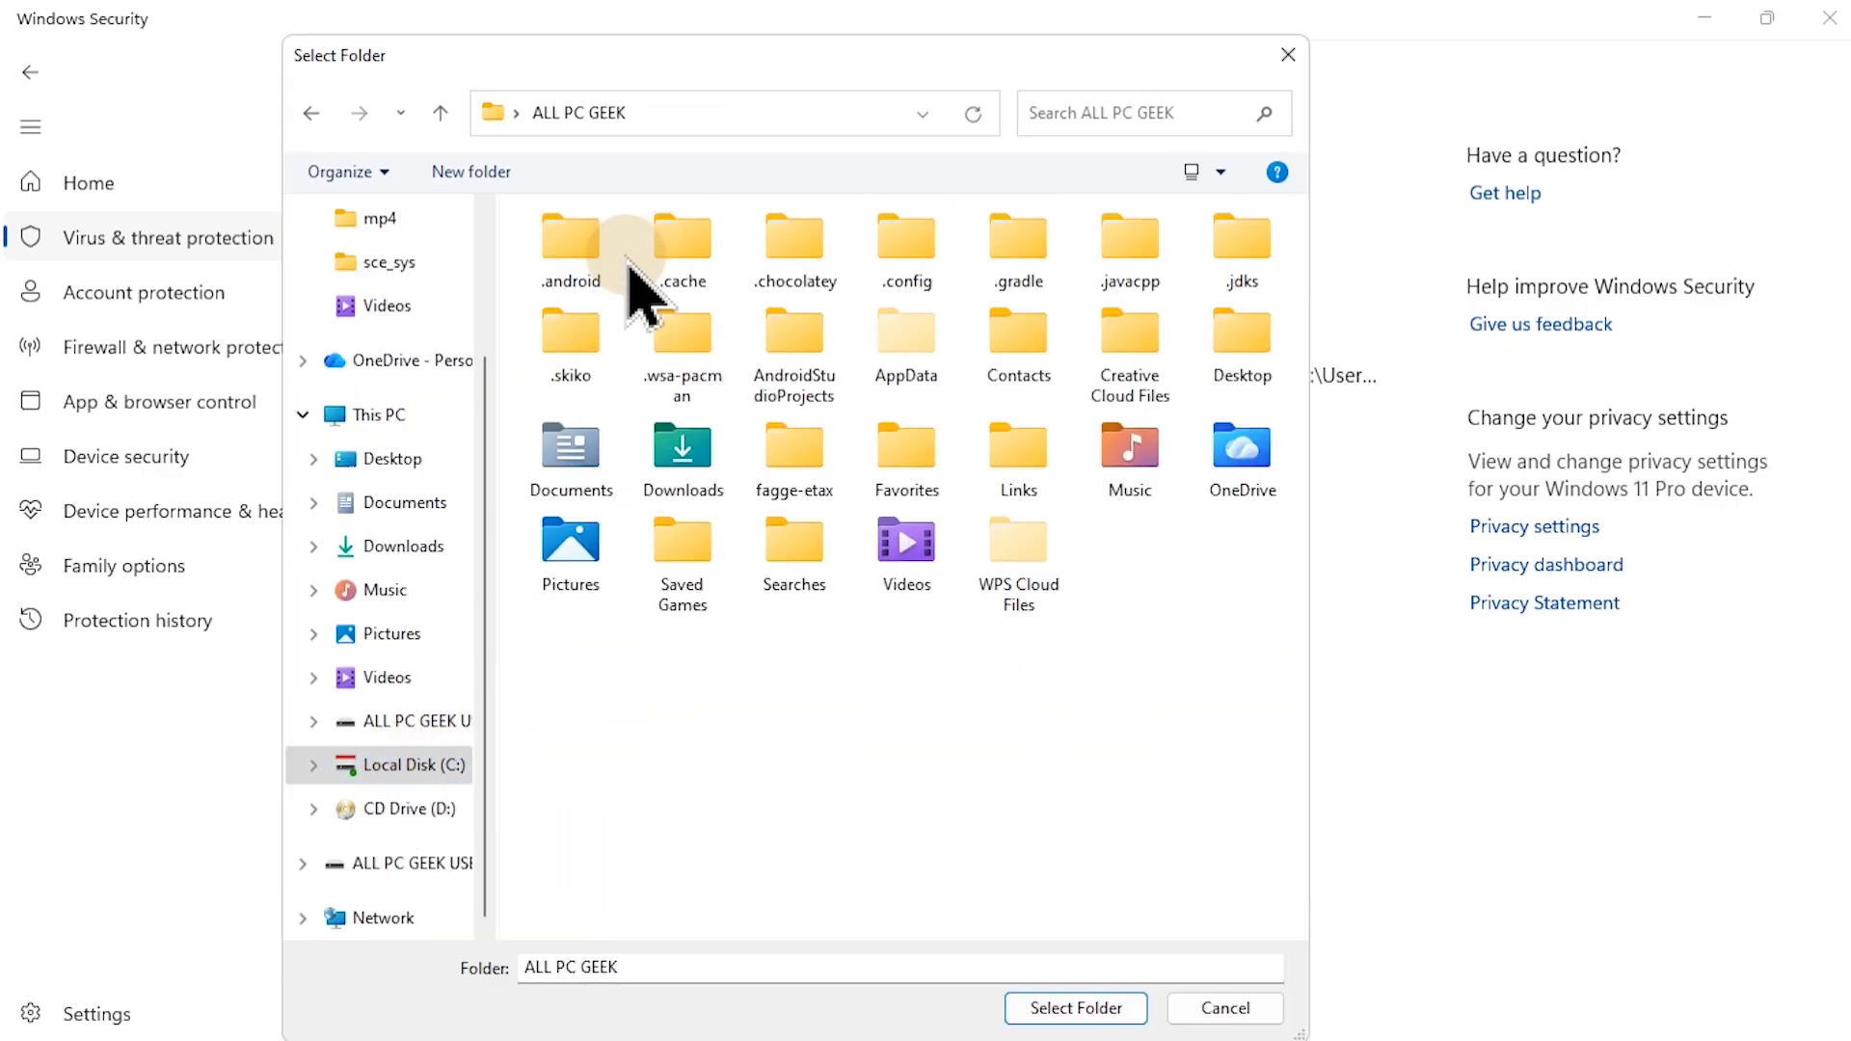
Step: Exclude the AndroidStudioProjects folder in the user's profile from Microsoft Defender scans and close the Windows security and settings windows
click(812, 385)
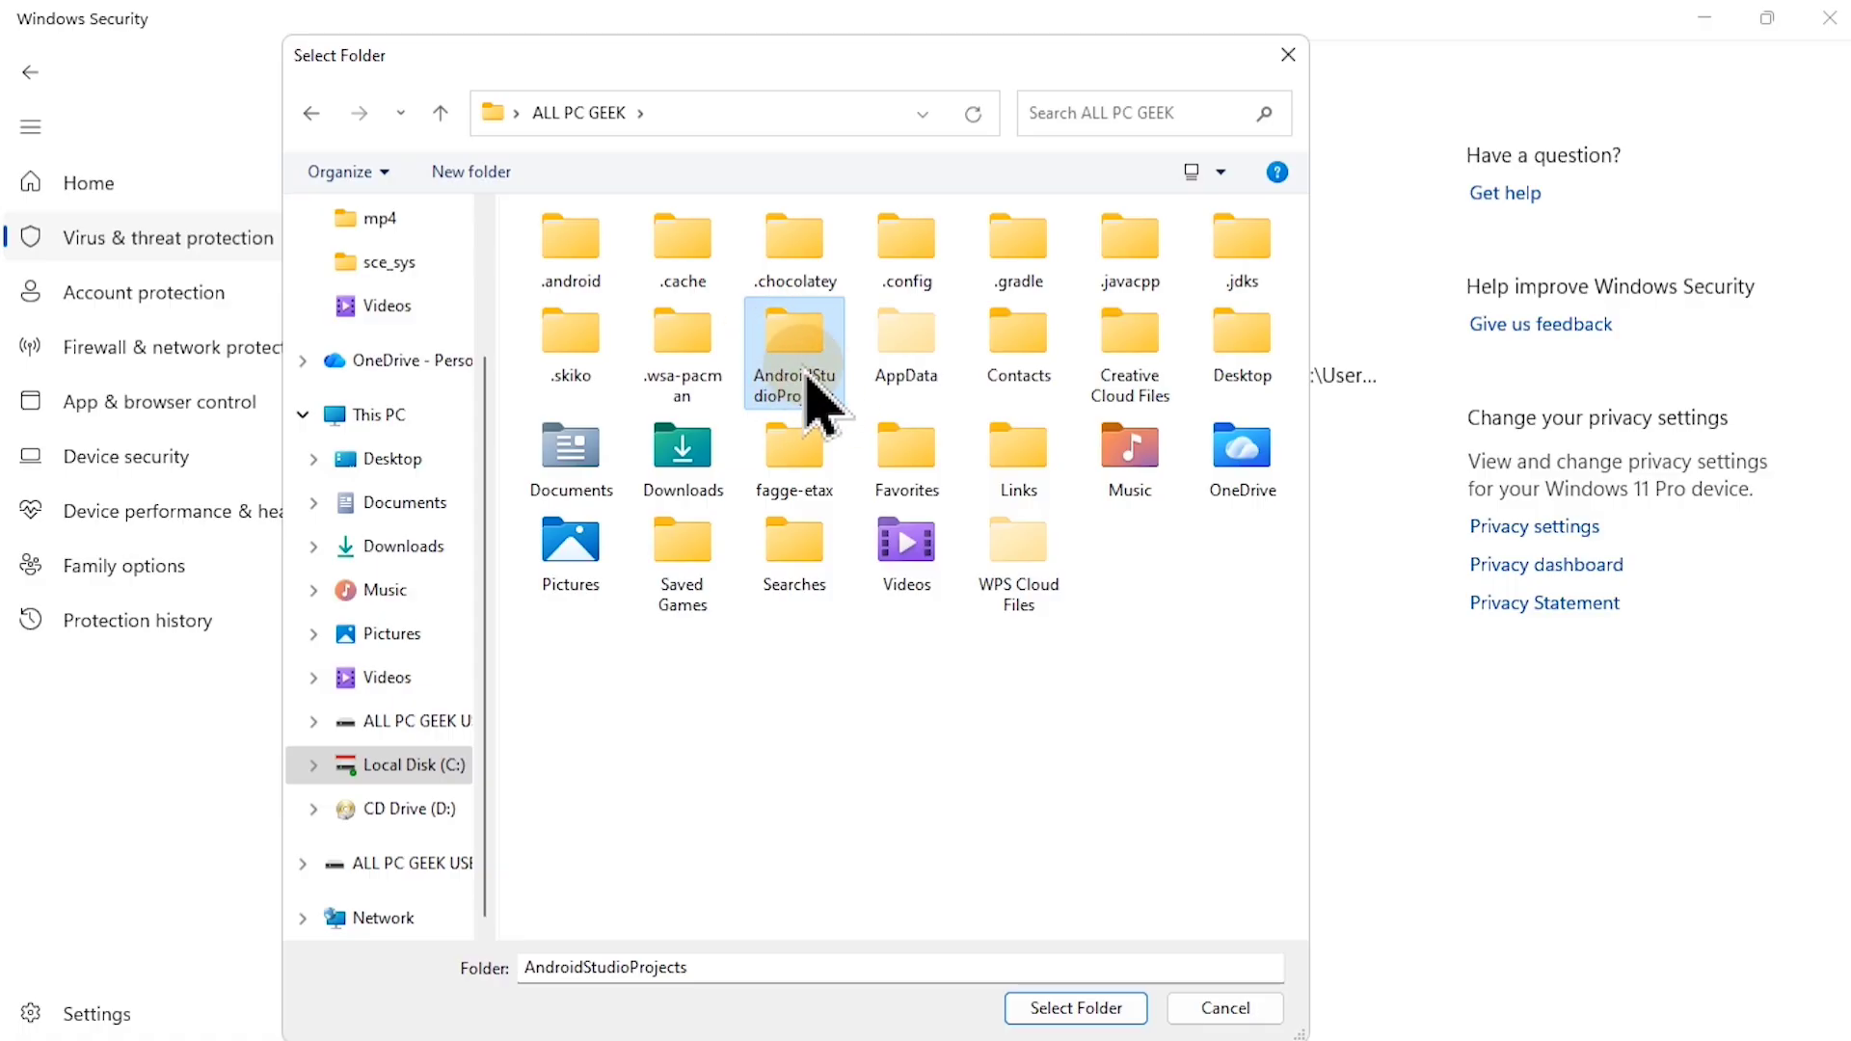
click(1080, 1008)
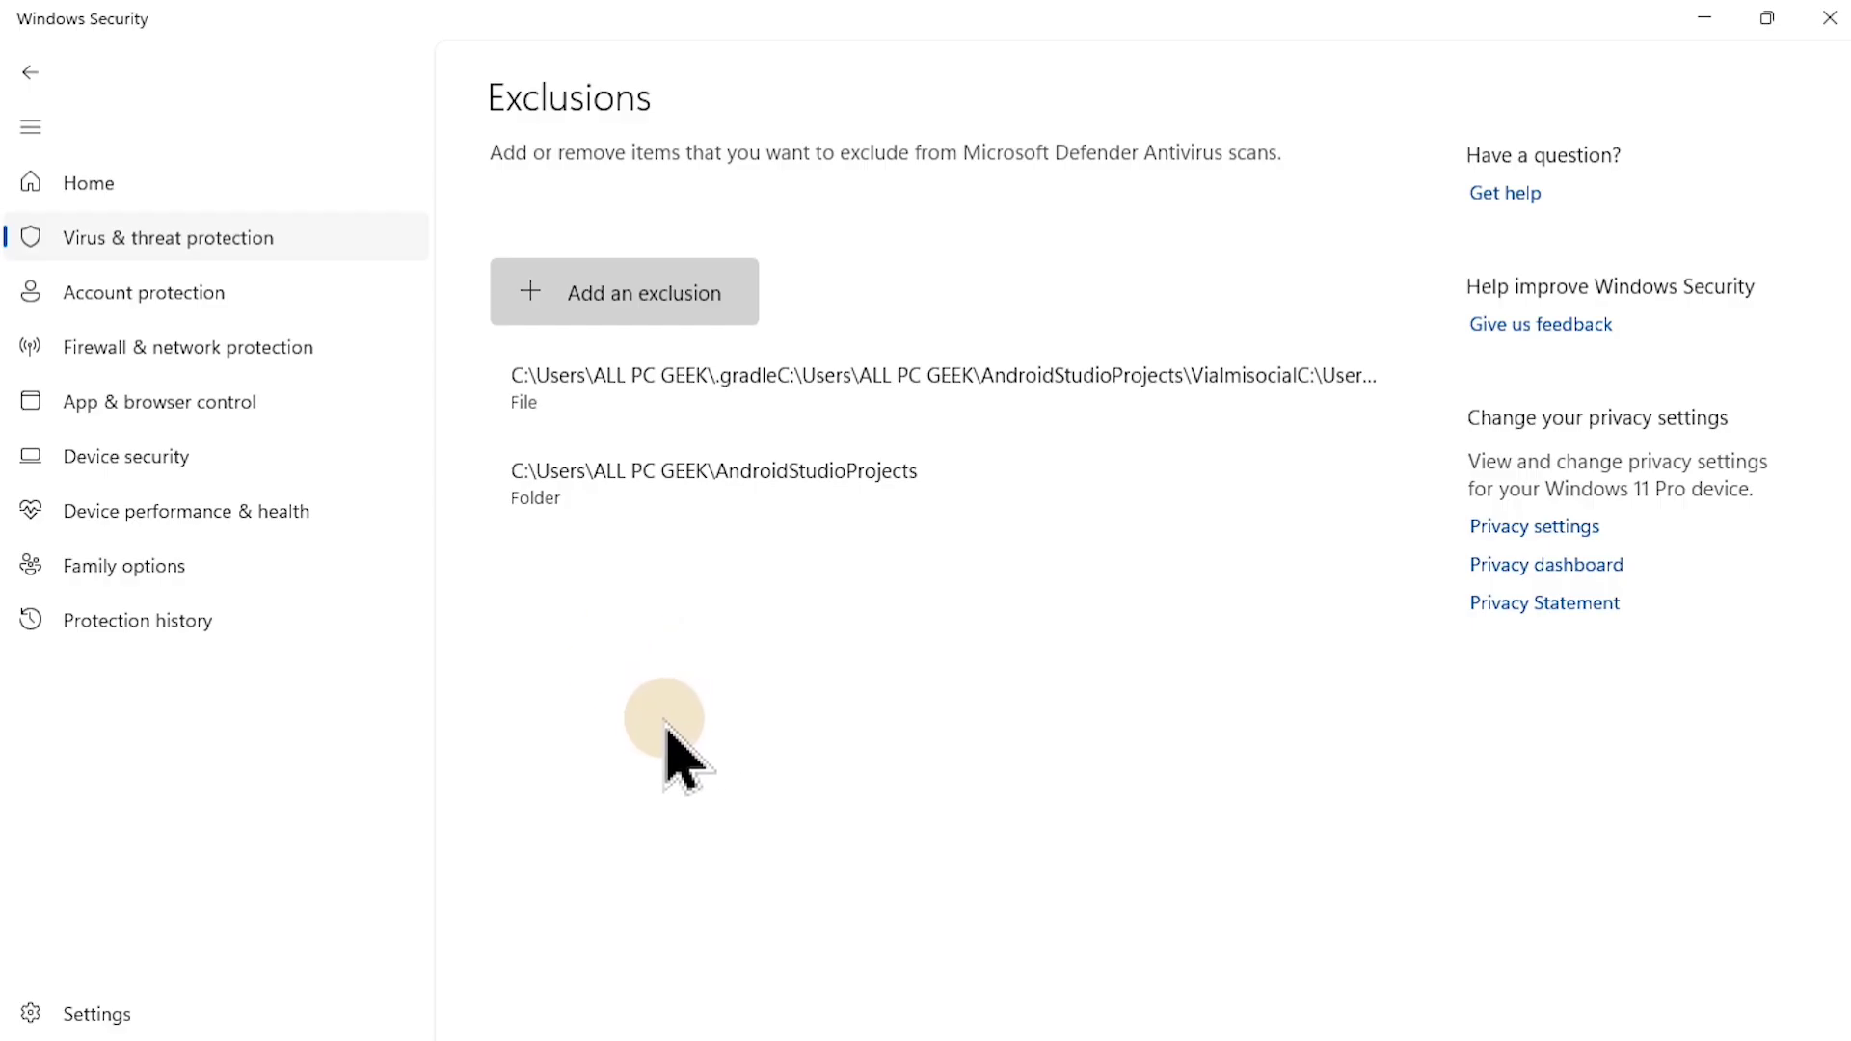
click(1826, 21)
click(1825, 19)
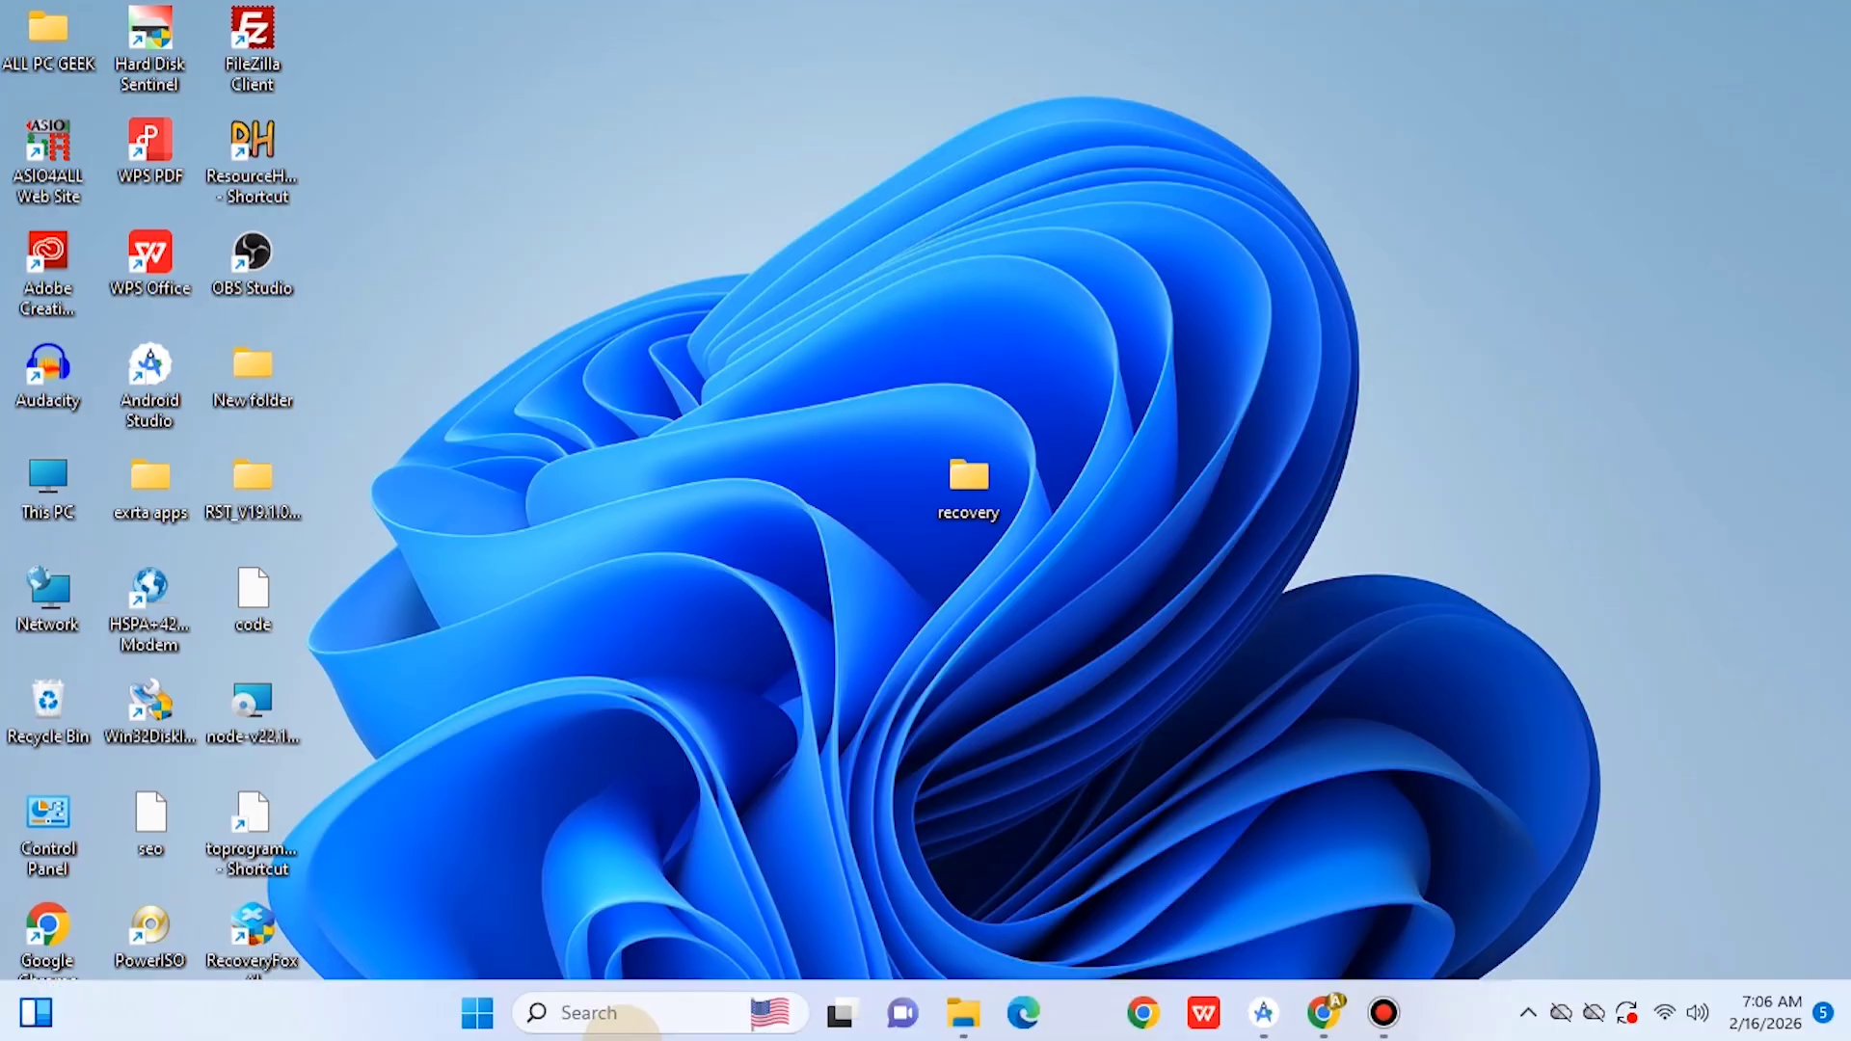
Step: Switch back to Android Studio, search its settings for "appear" and examine the UI options on the Appearance page
click(1263, 1012)
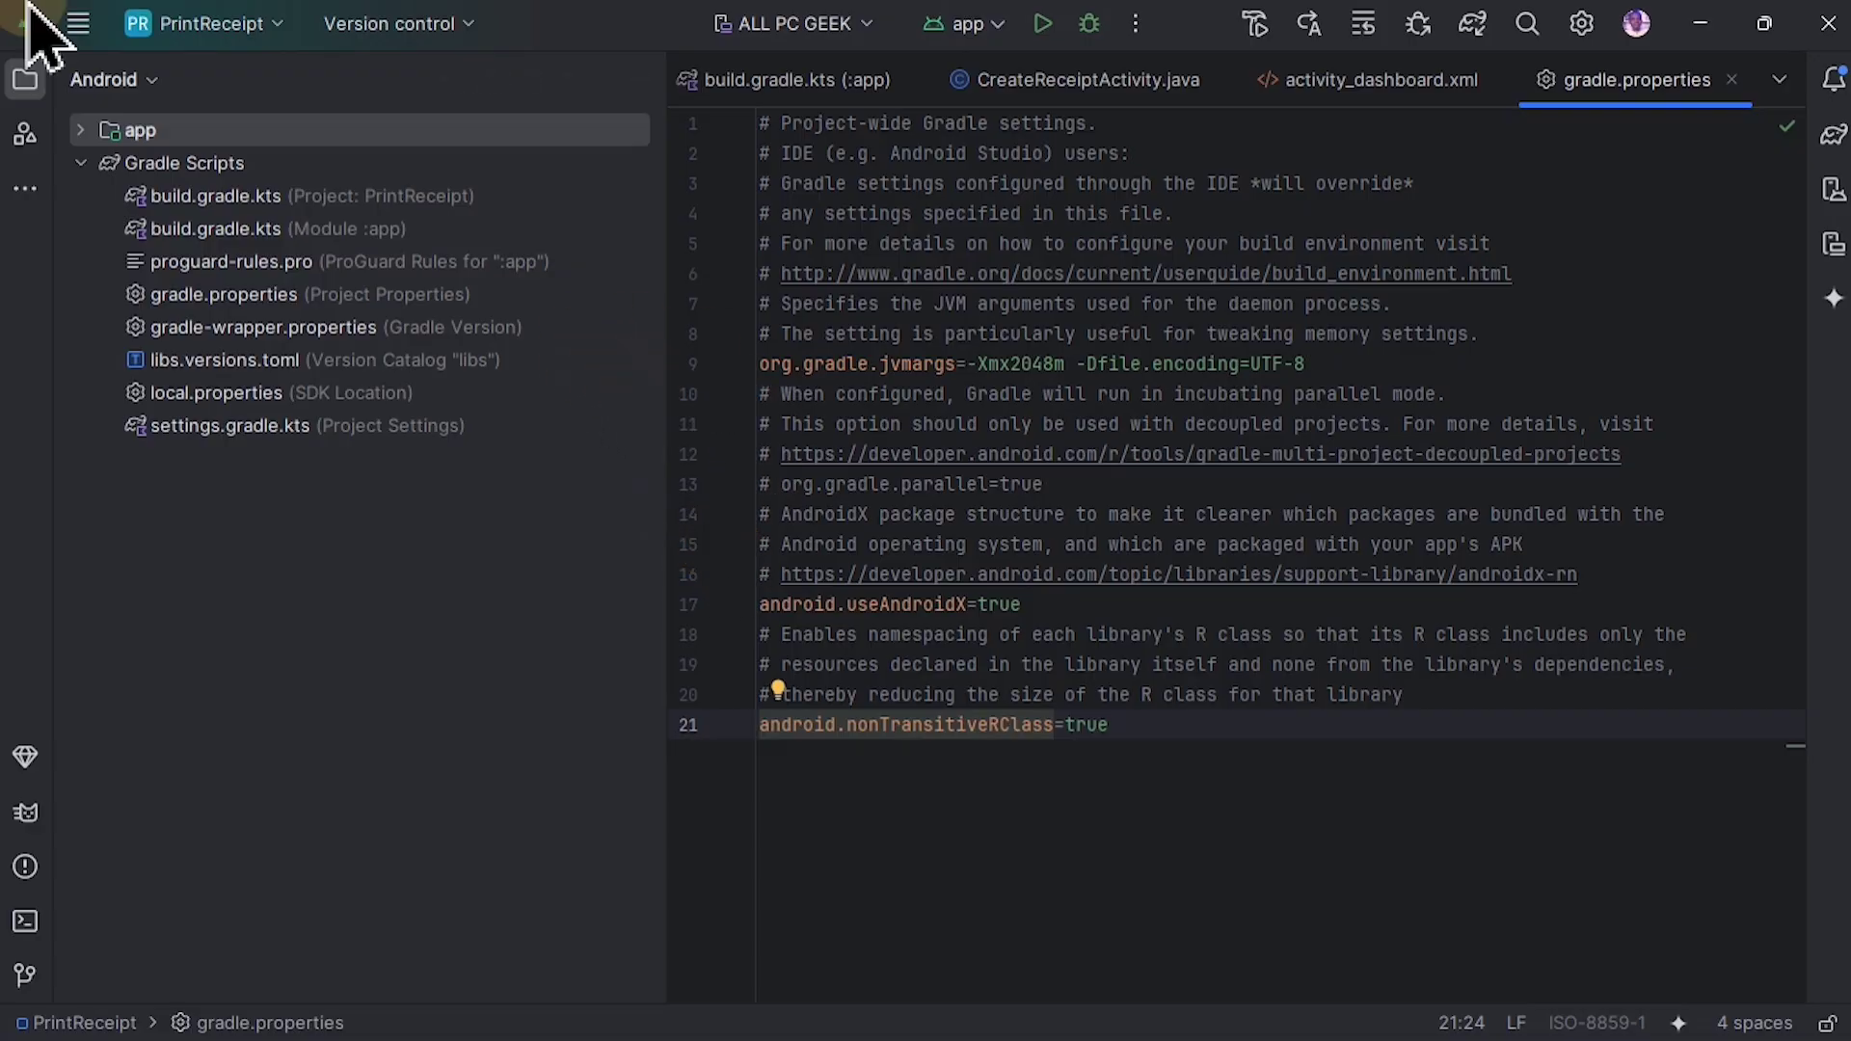
click(78, 23)
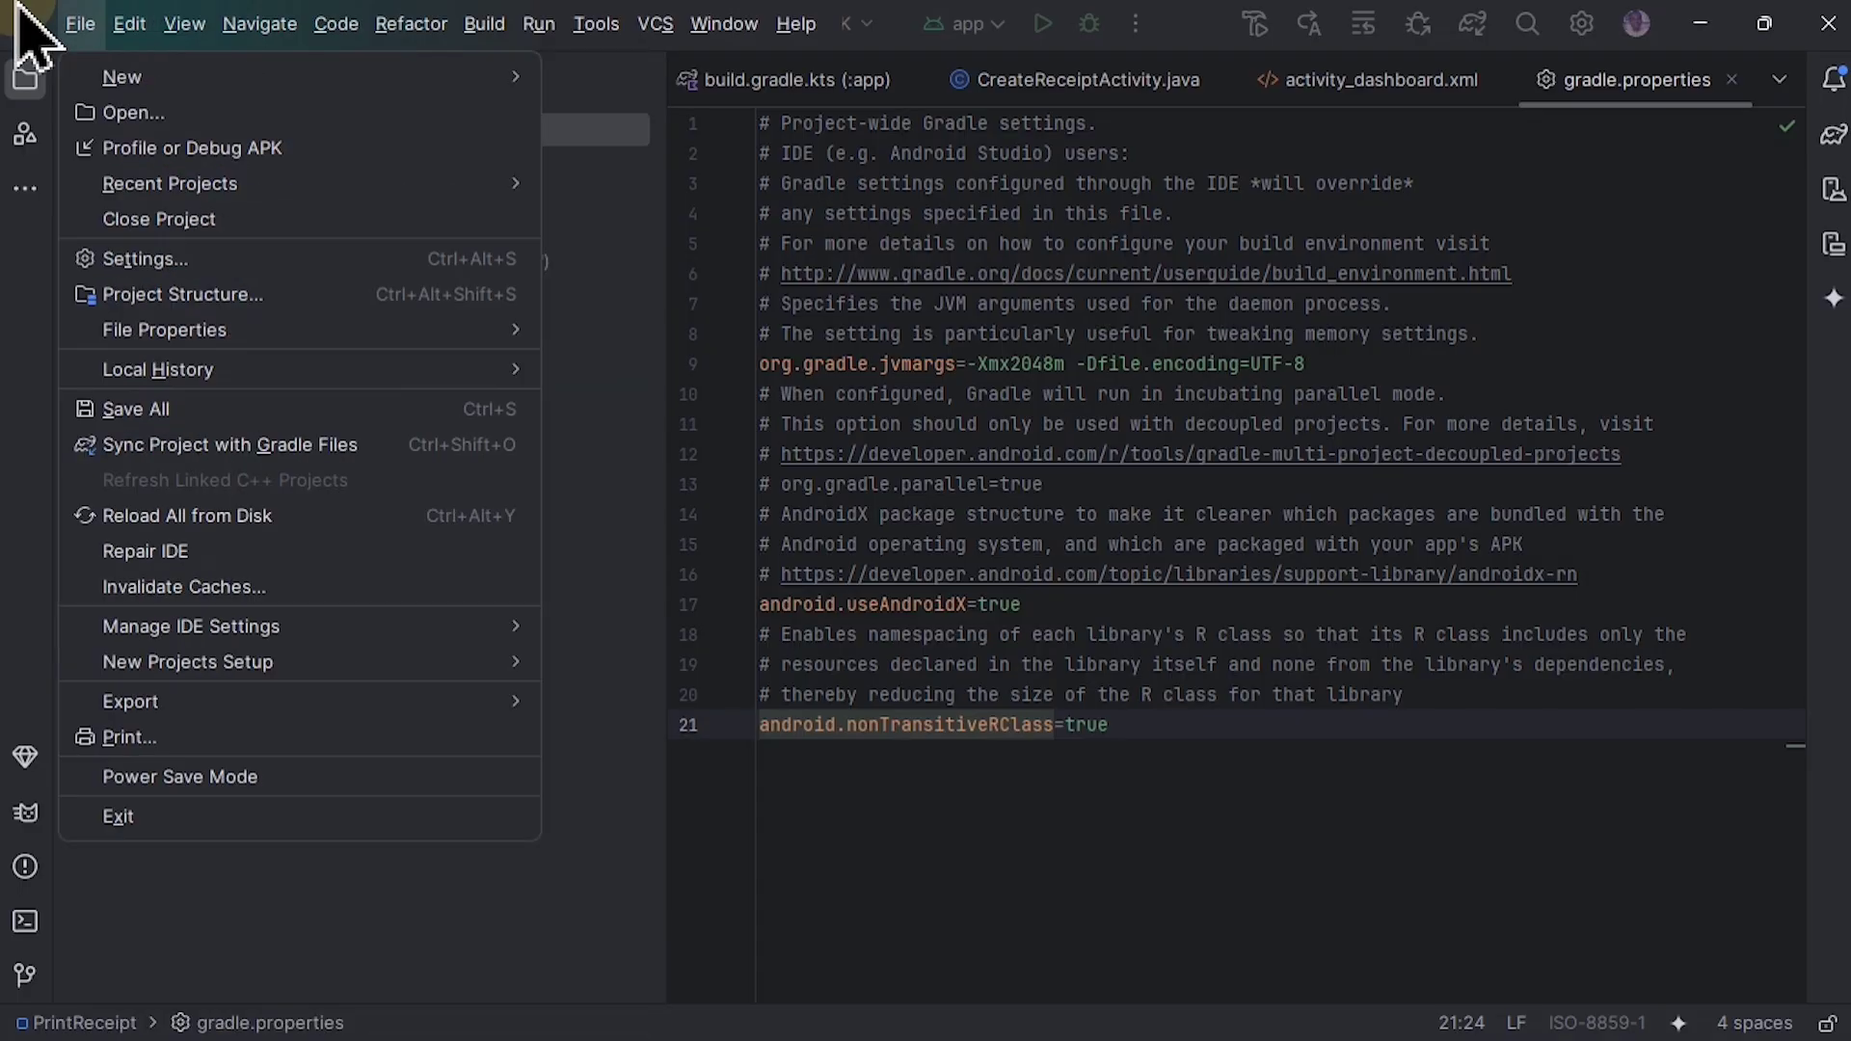
click(146, 261)
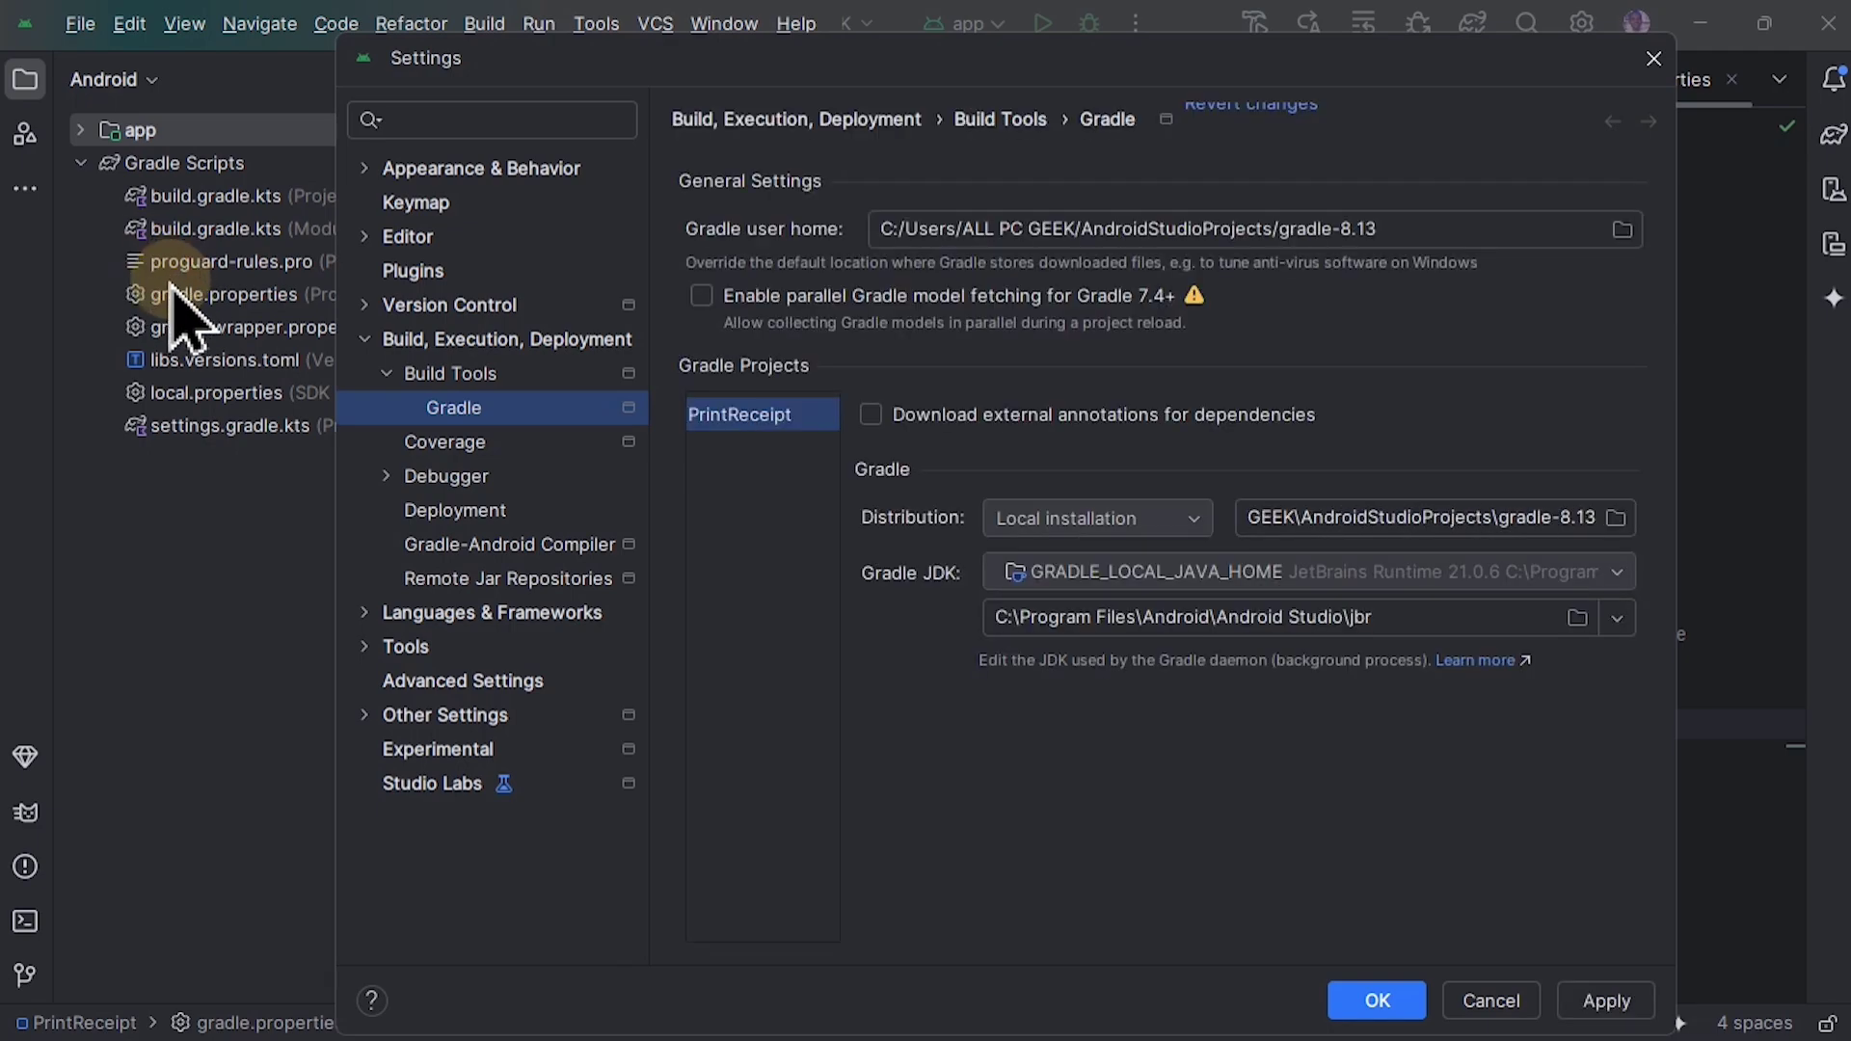
click(472, 120)
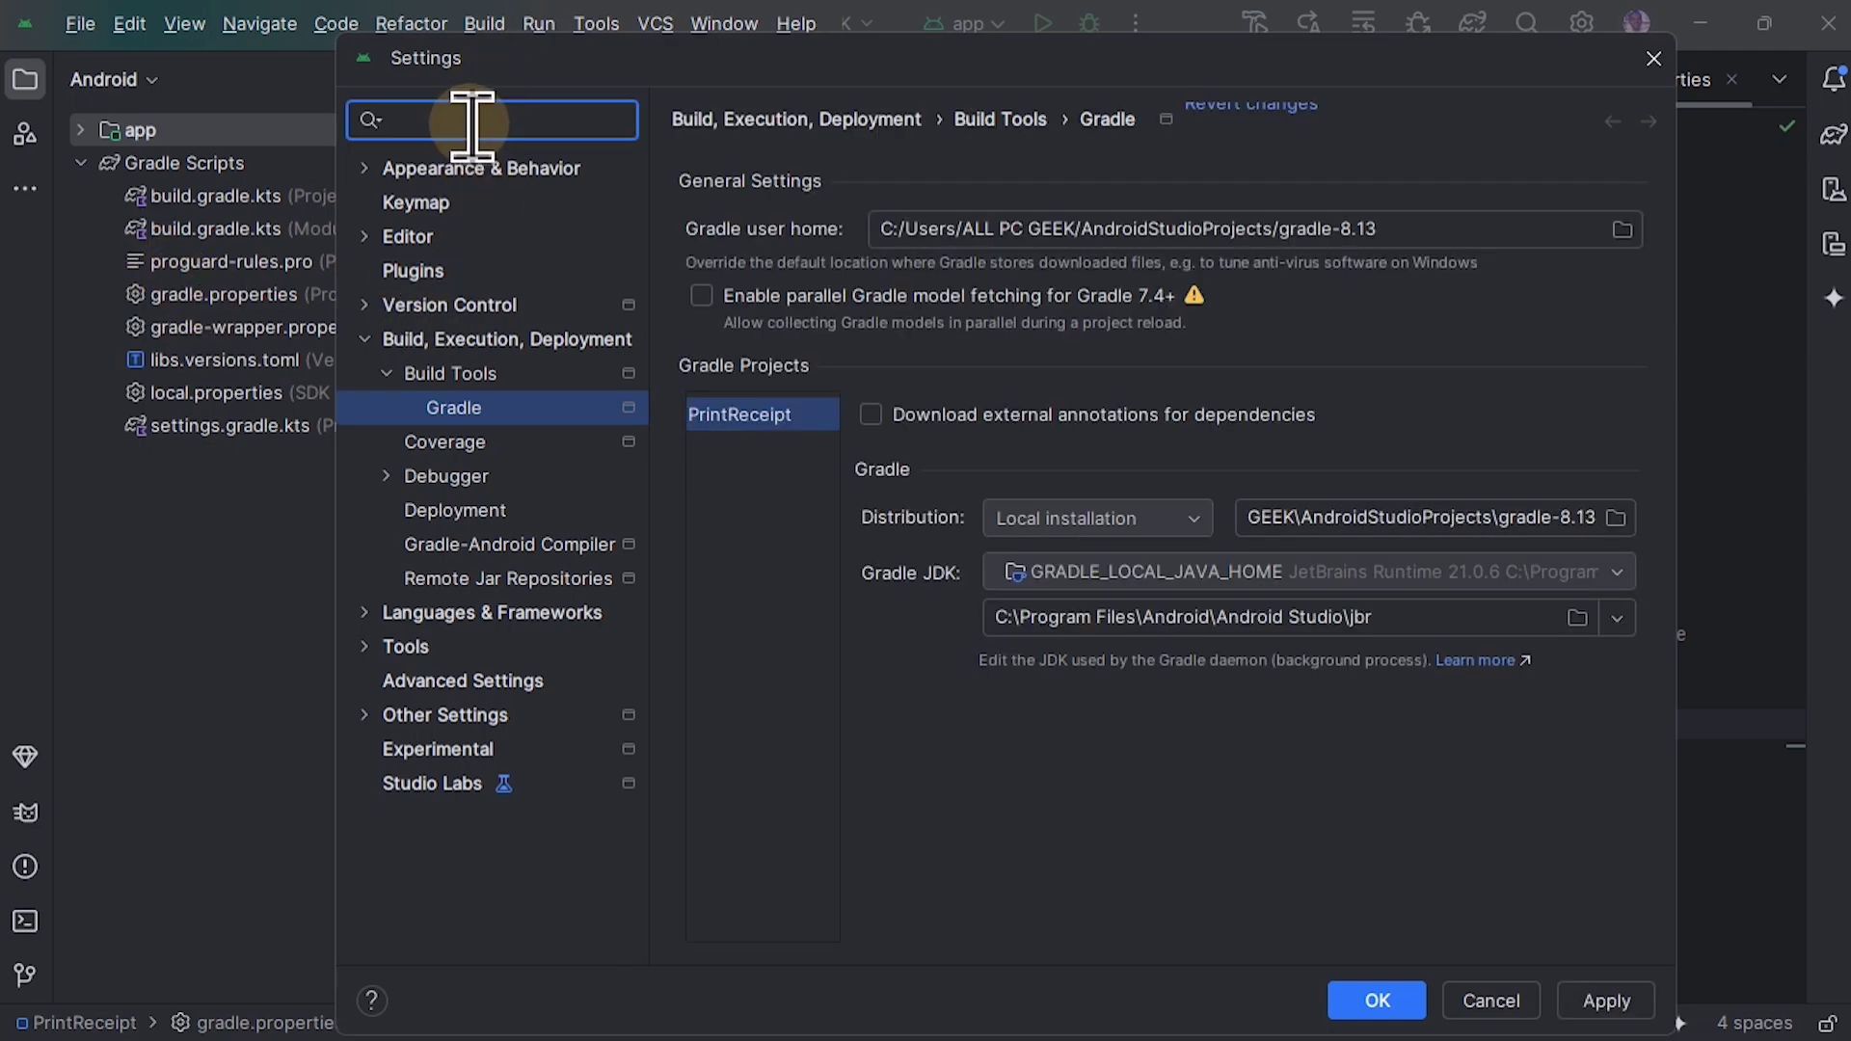
text(appear)
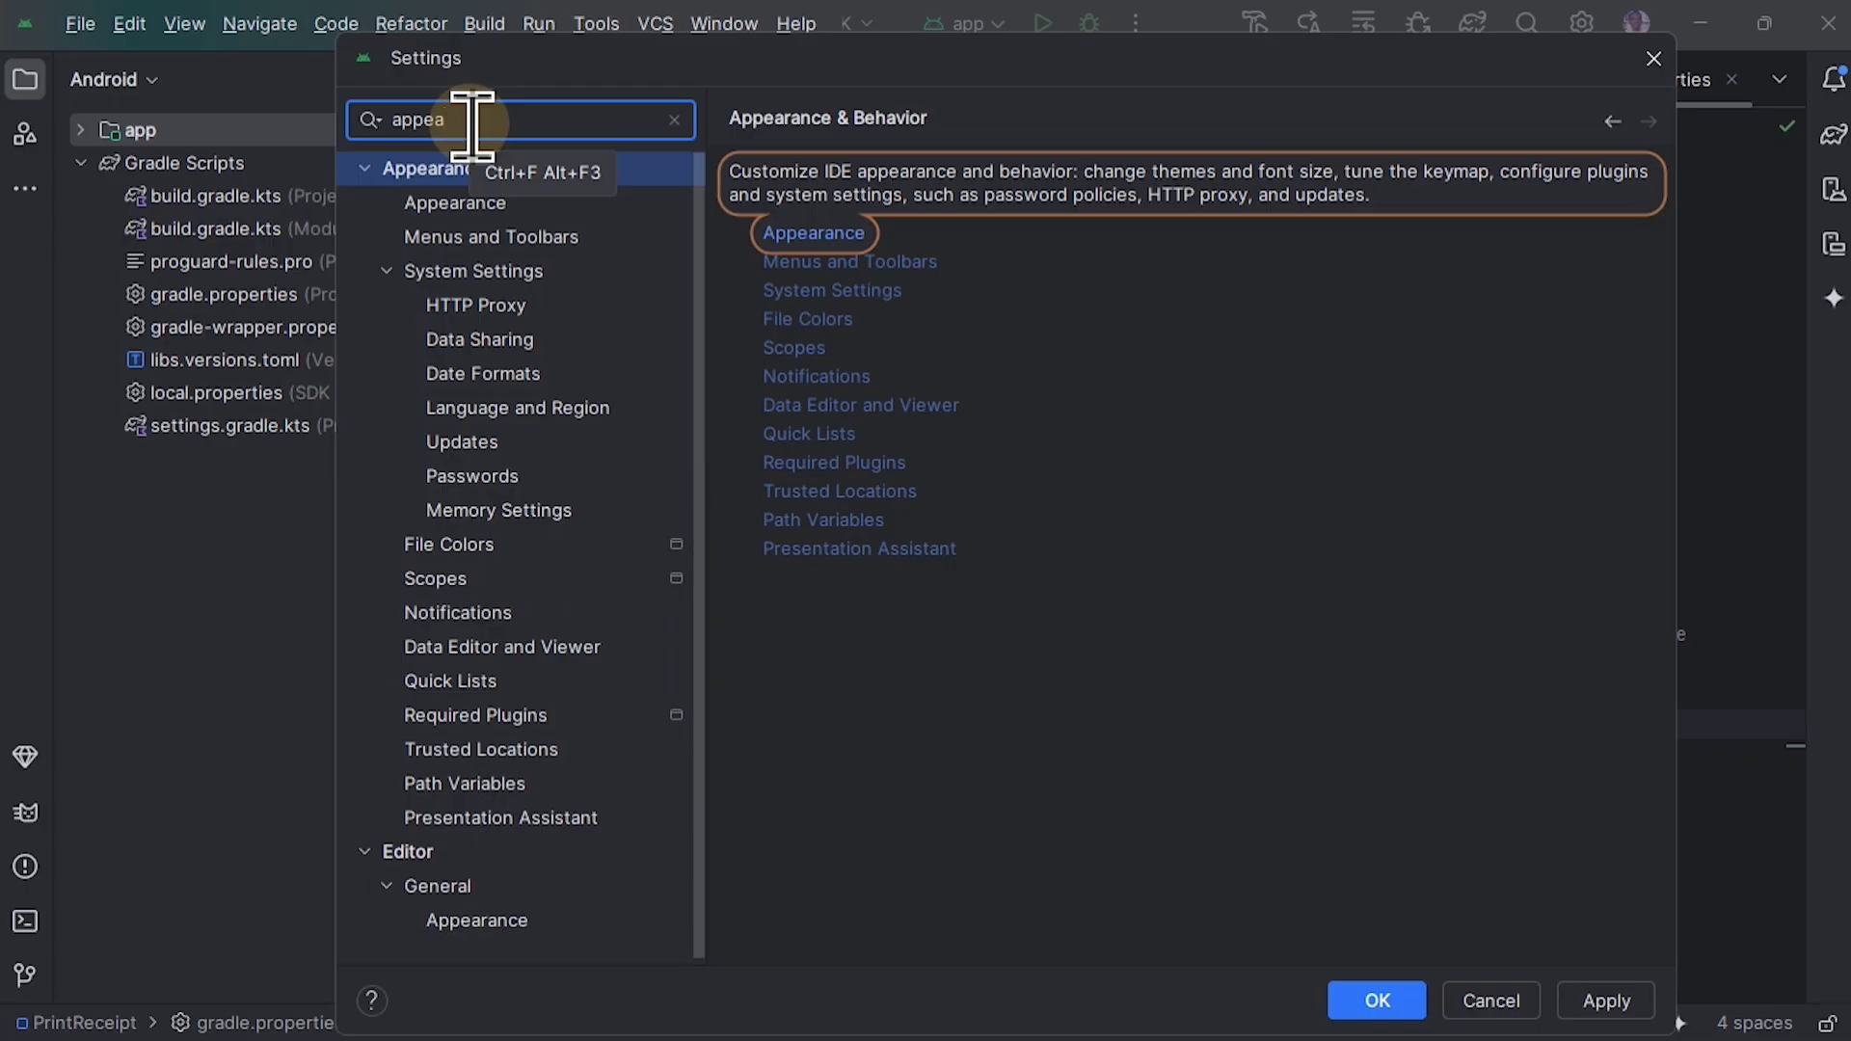
click(460, 203)
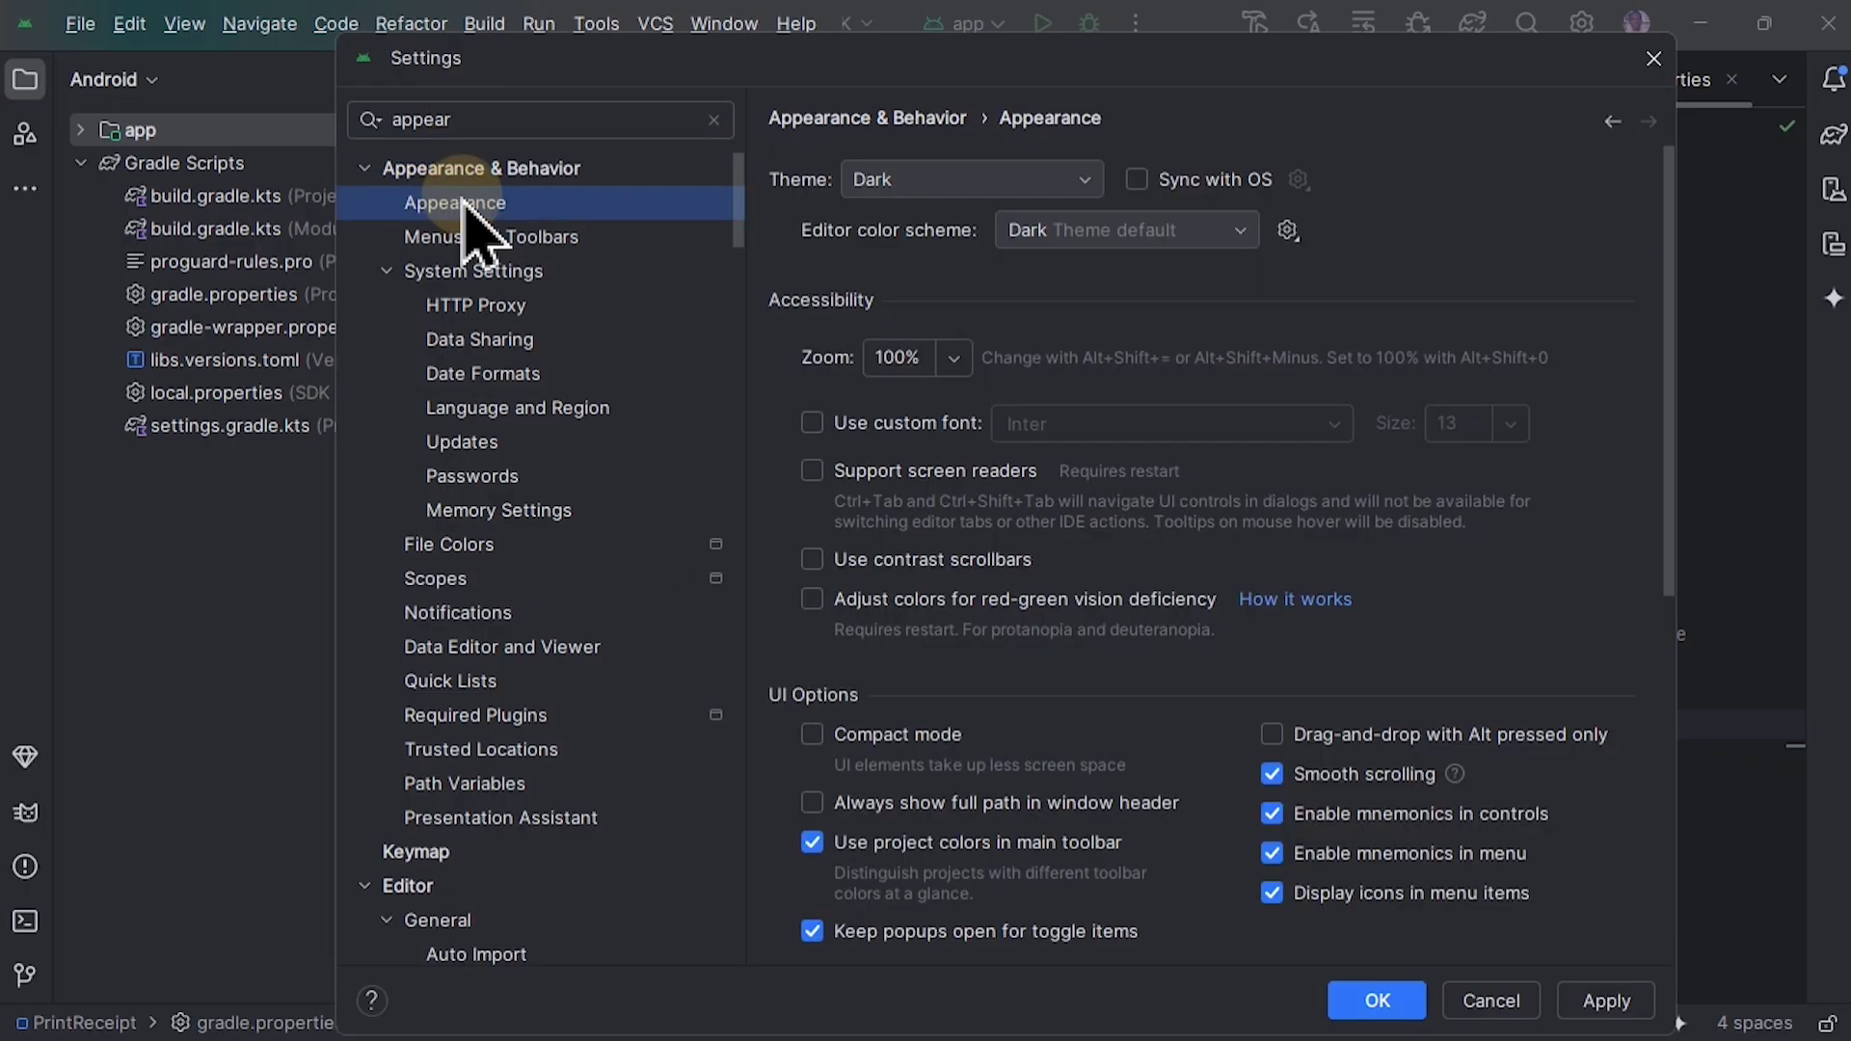
scroll(1034, 559, down, 3)
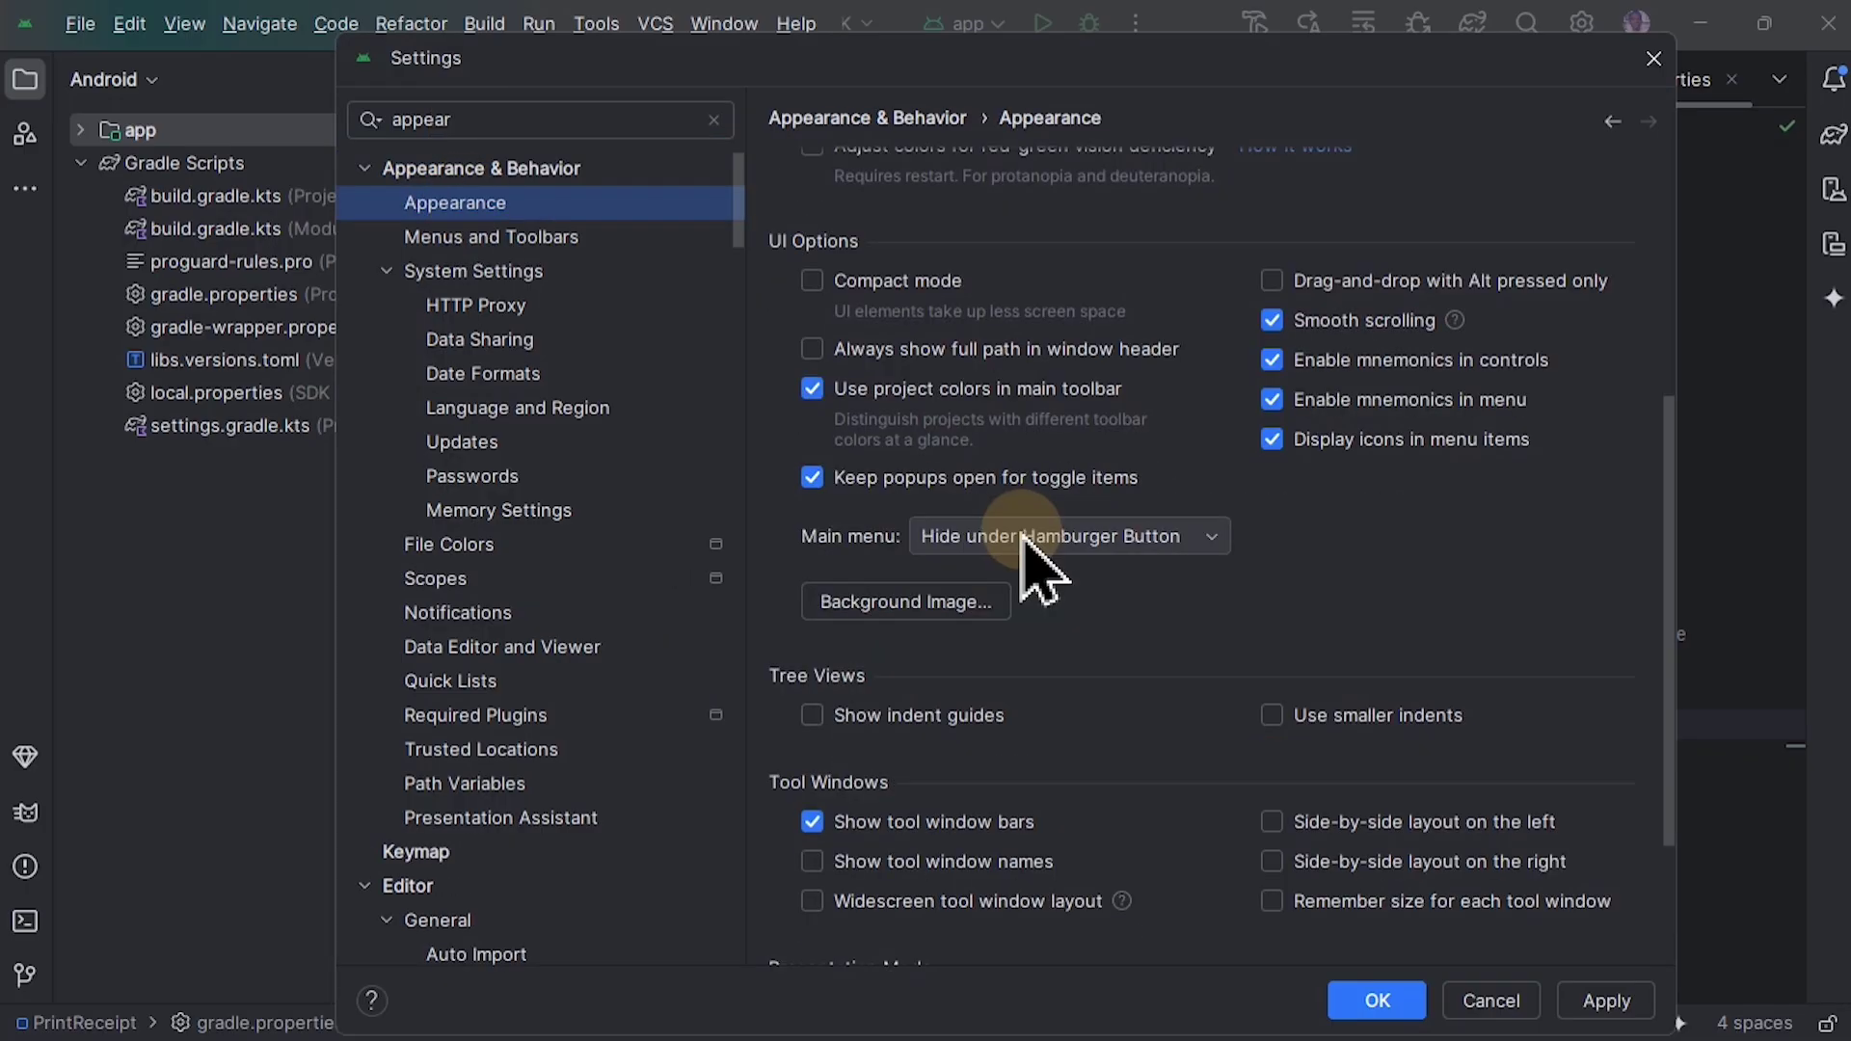
scroll(1087, 587, up, 1)
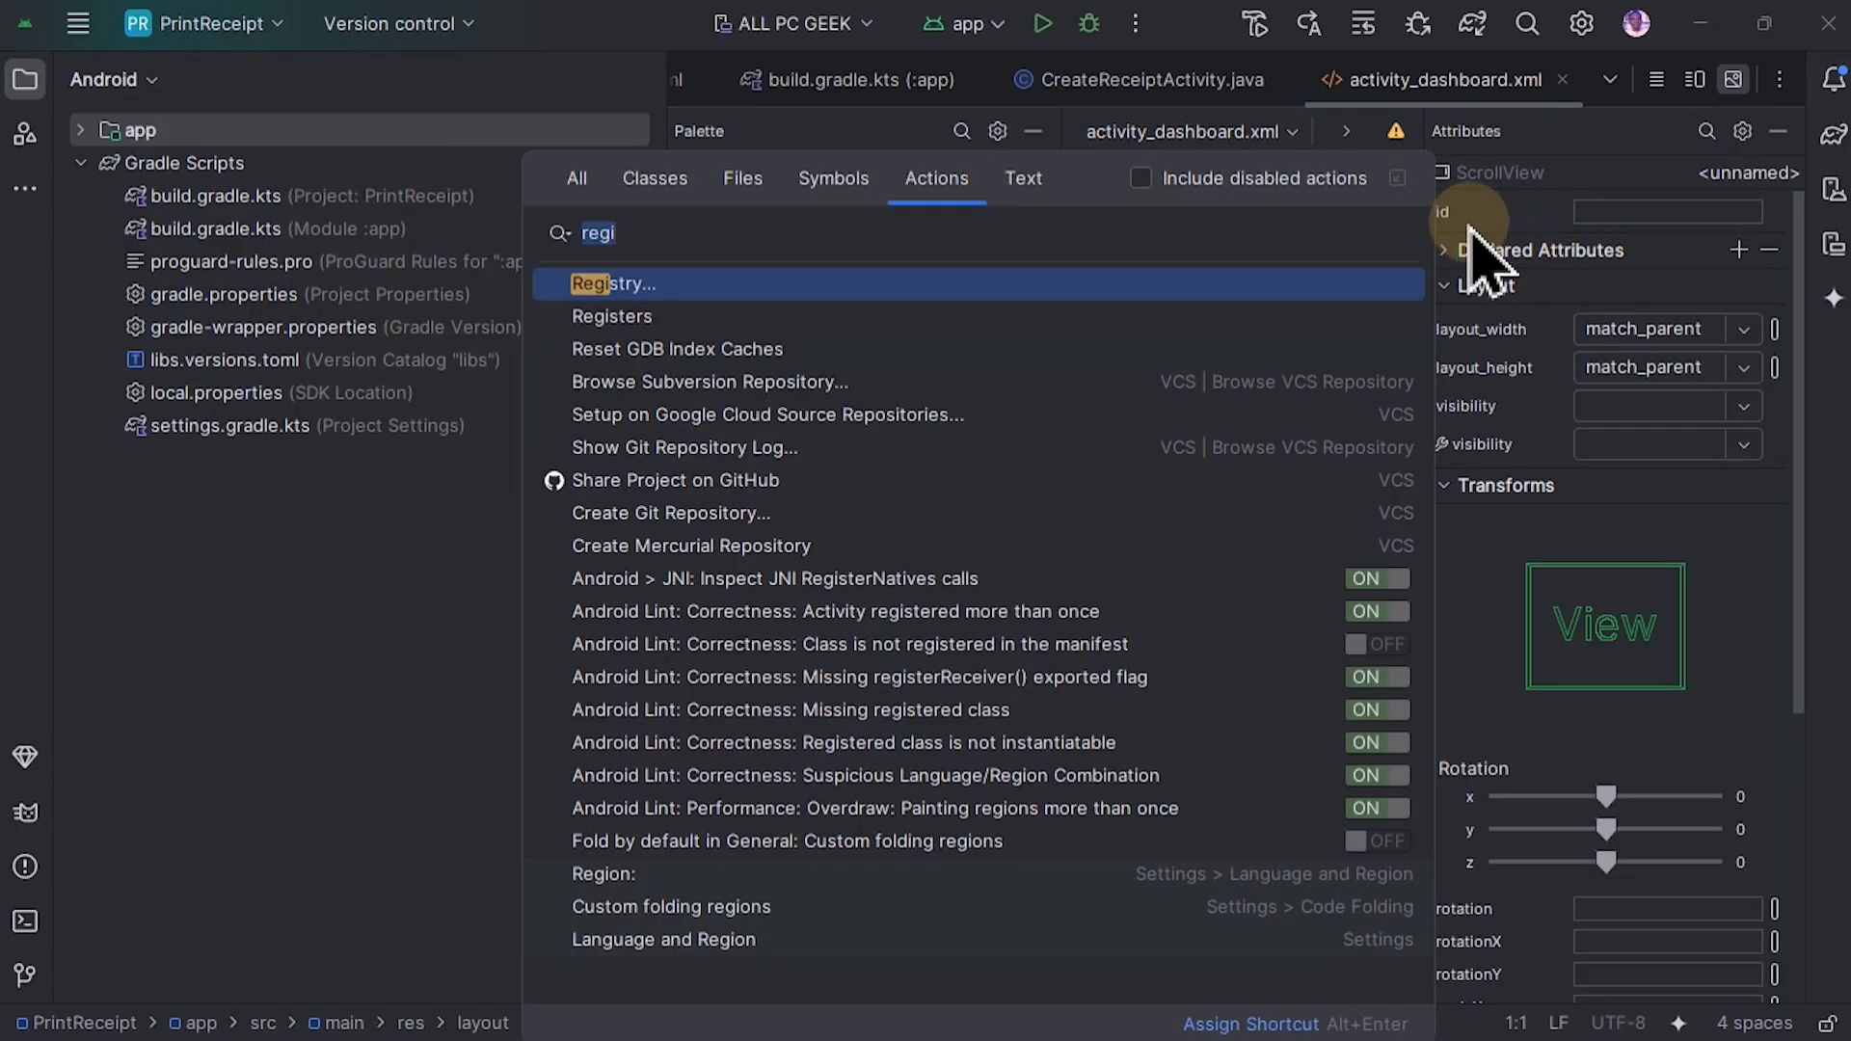
Step: Search the IDE actions for "regi", open the Registry and enlarge its dialog
key(BackSpace)
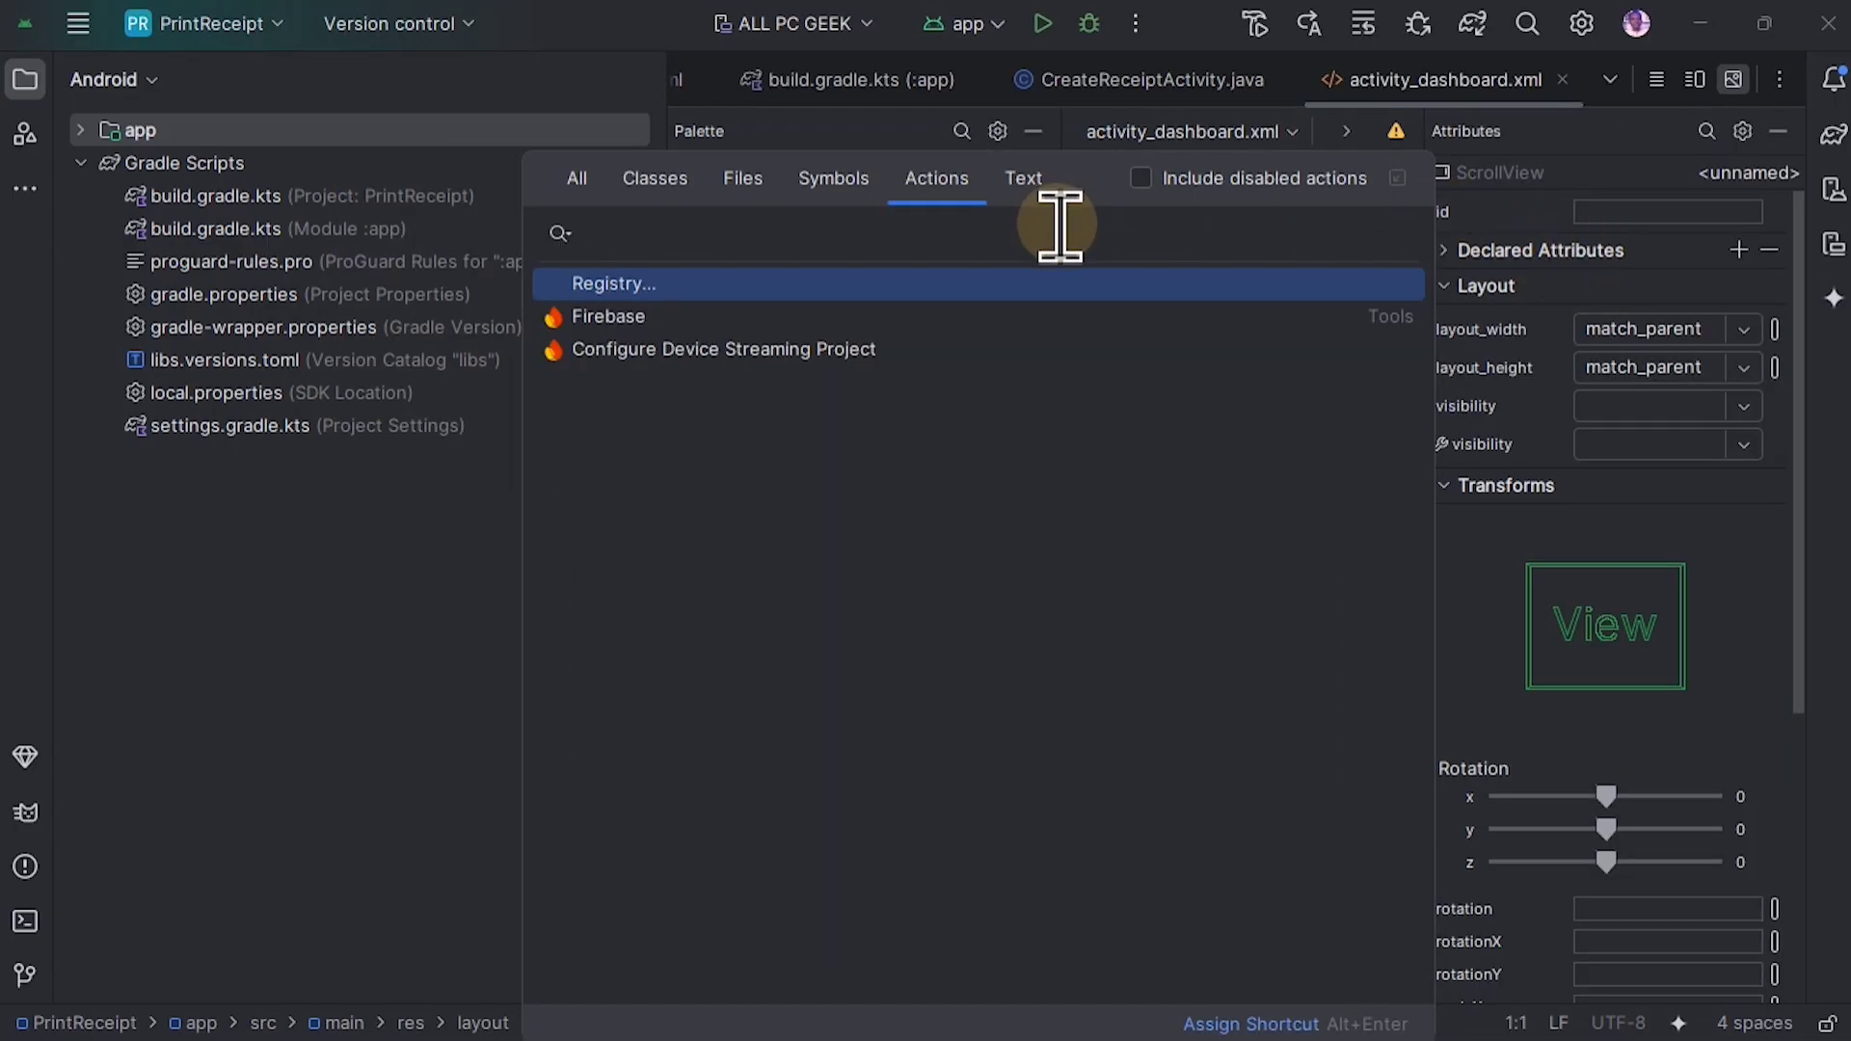
text(re)
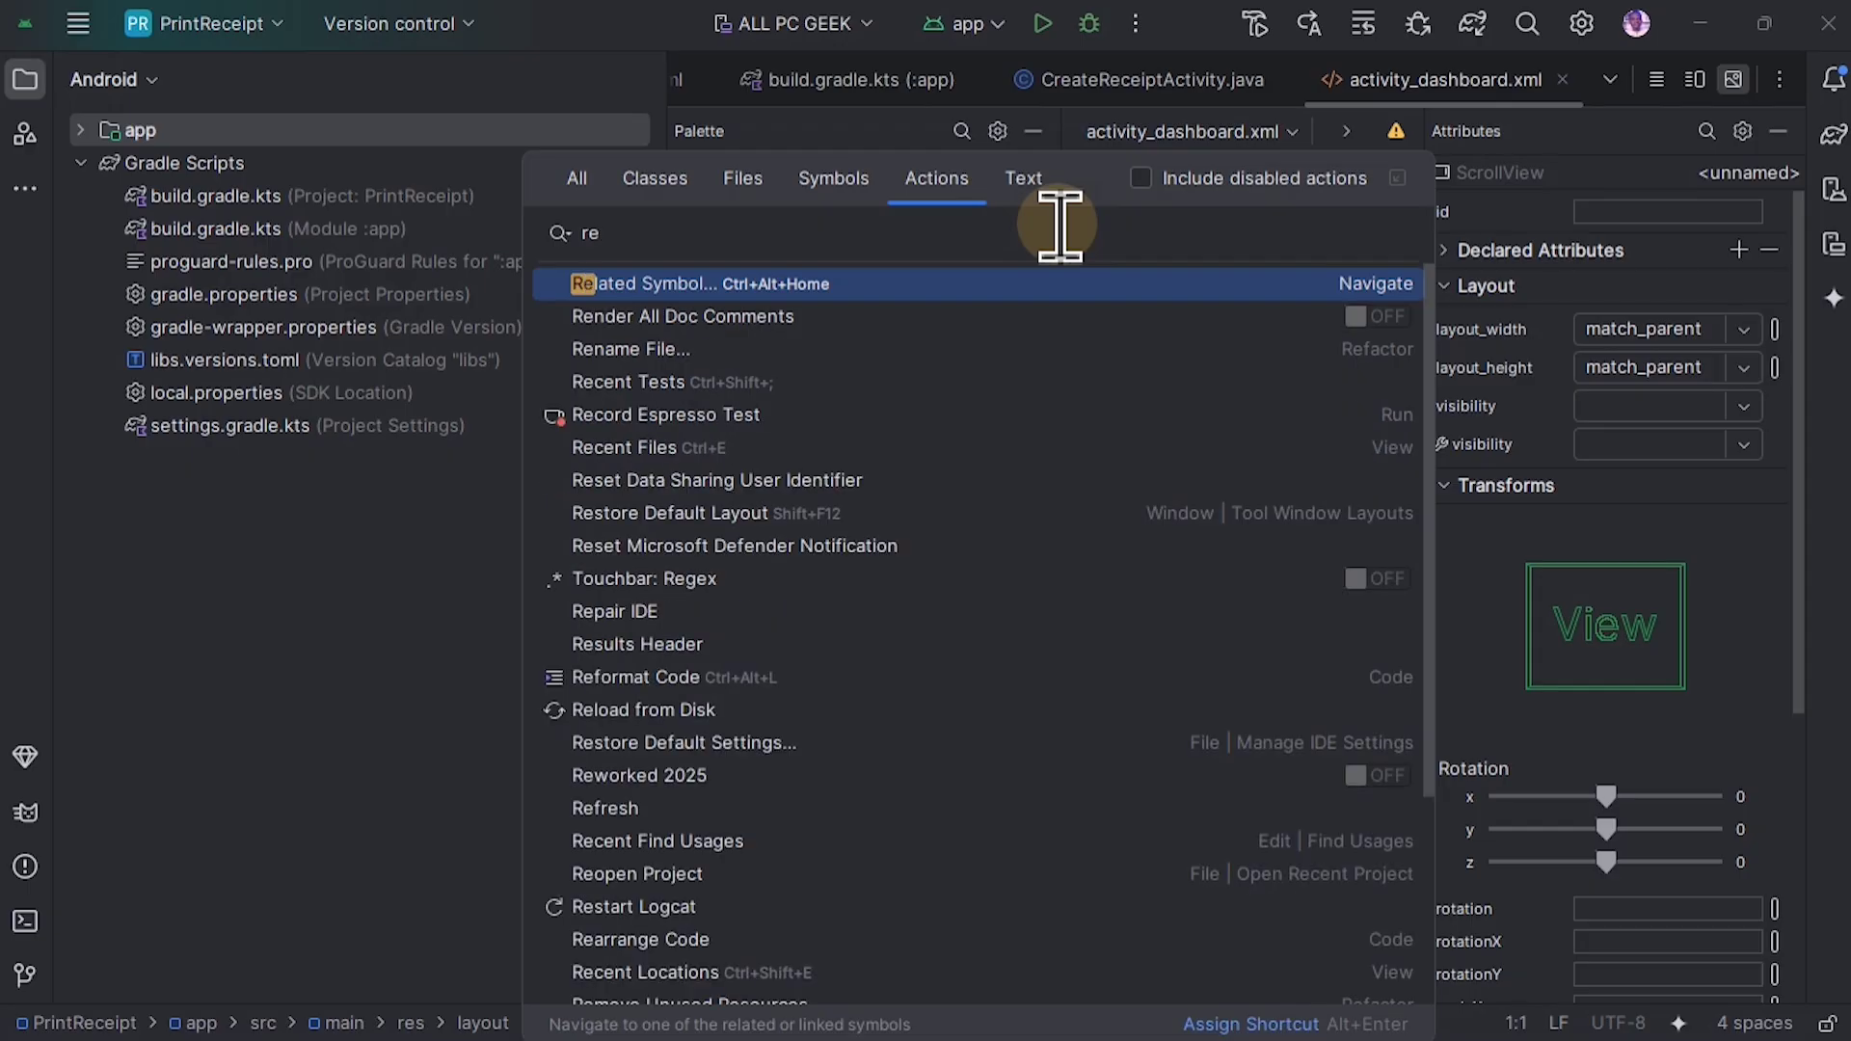
text(gi)
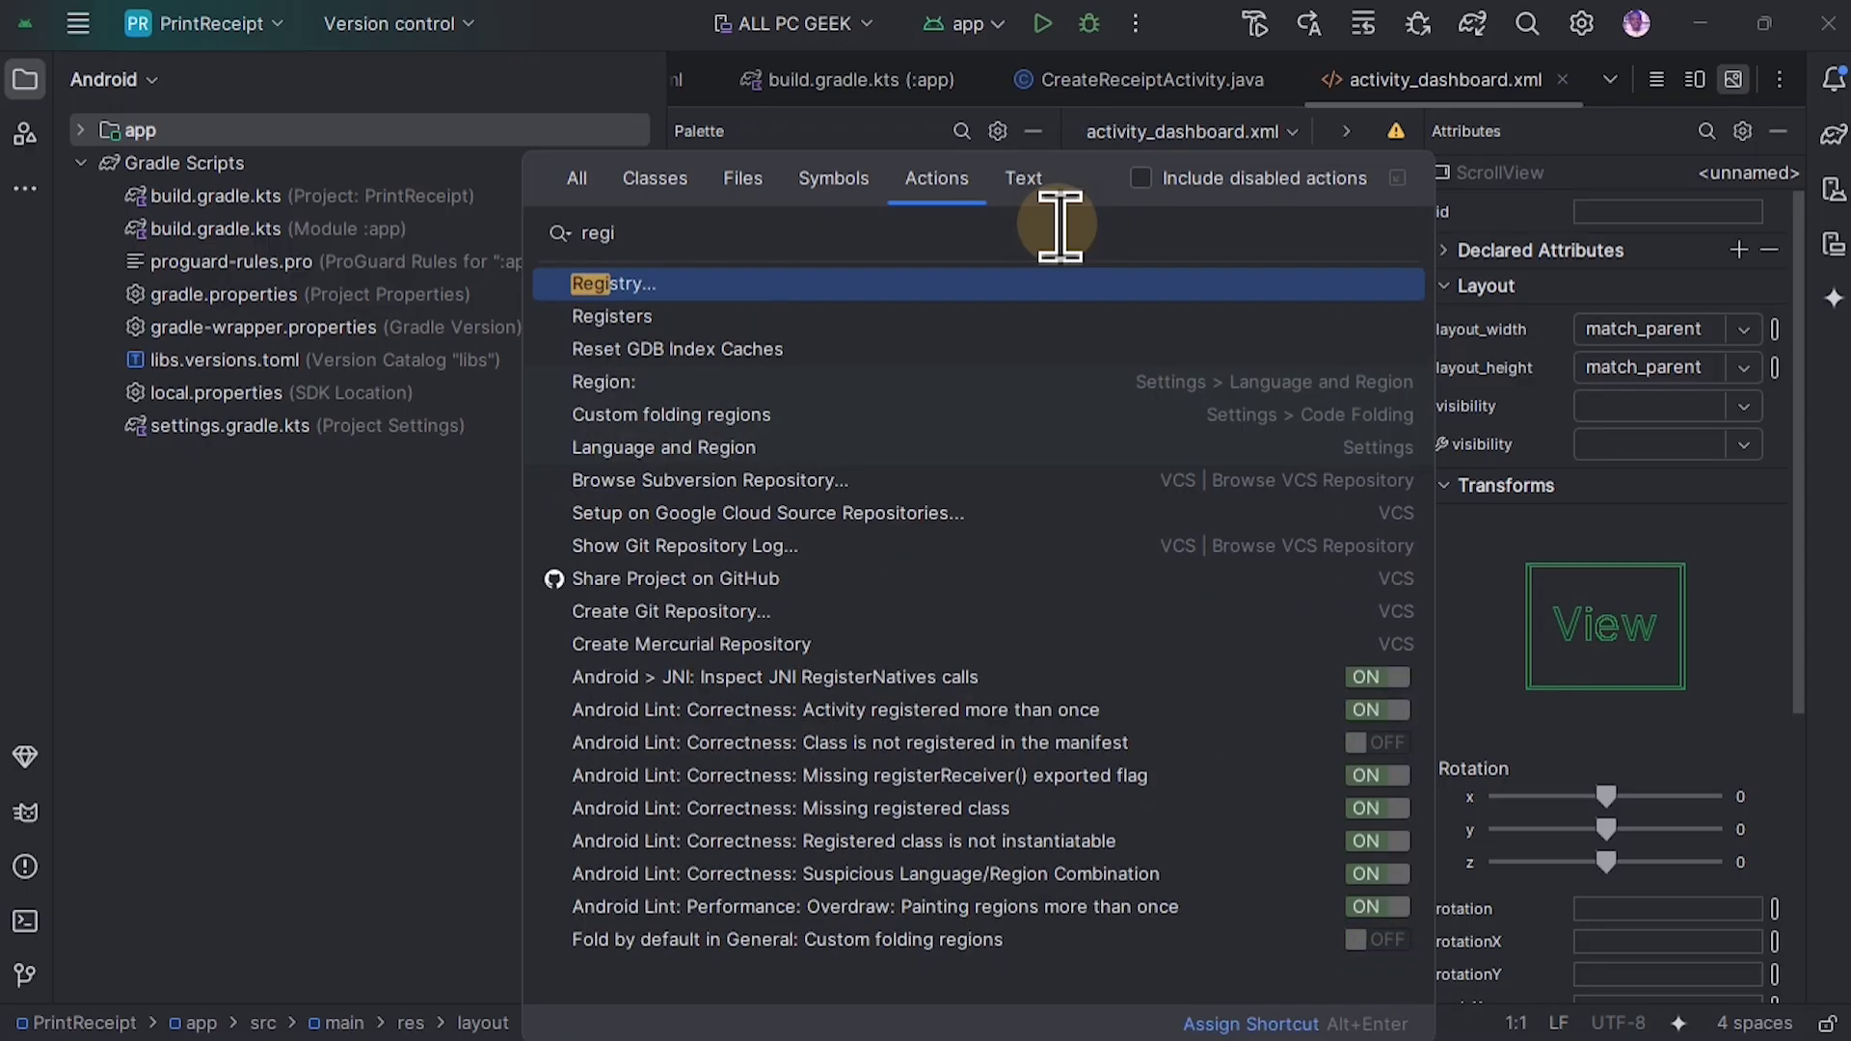
click(613, 287)
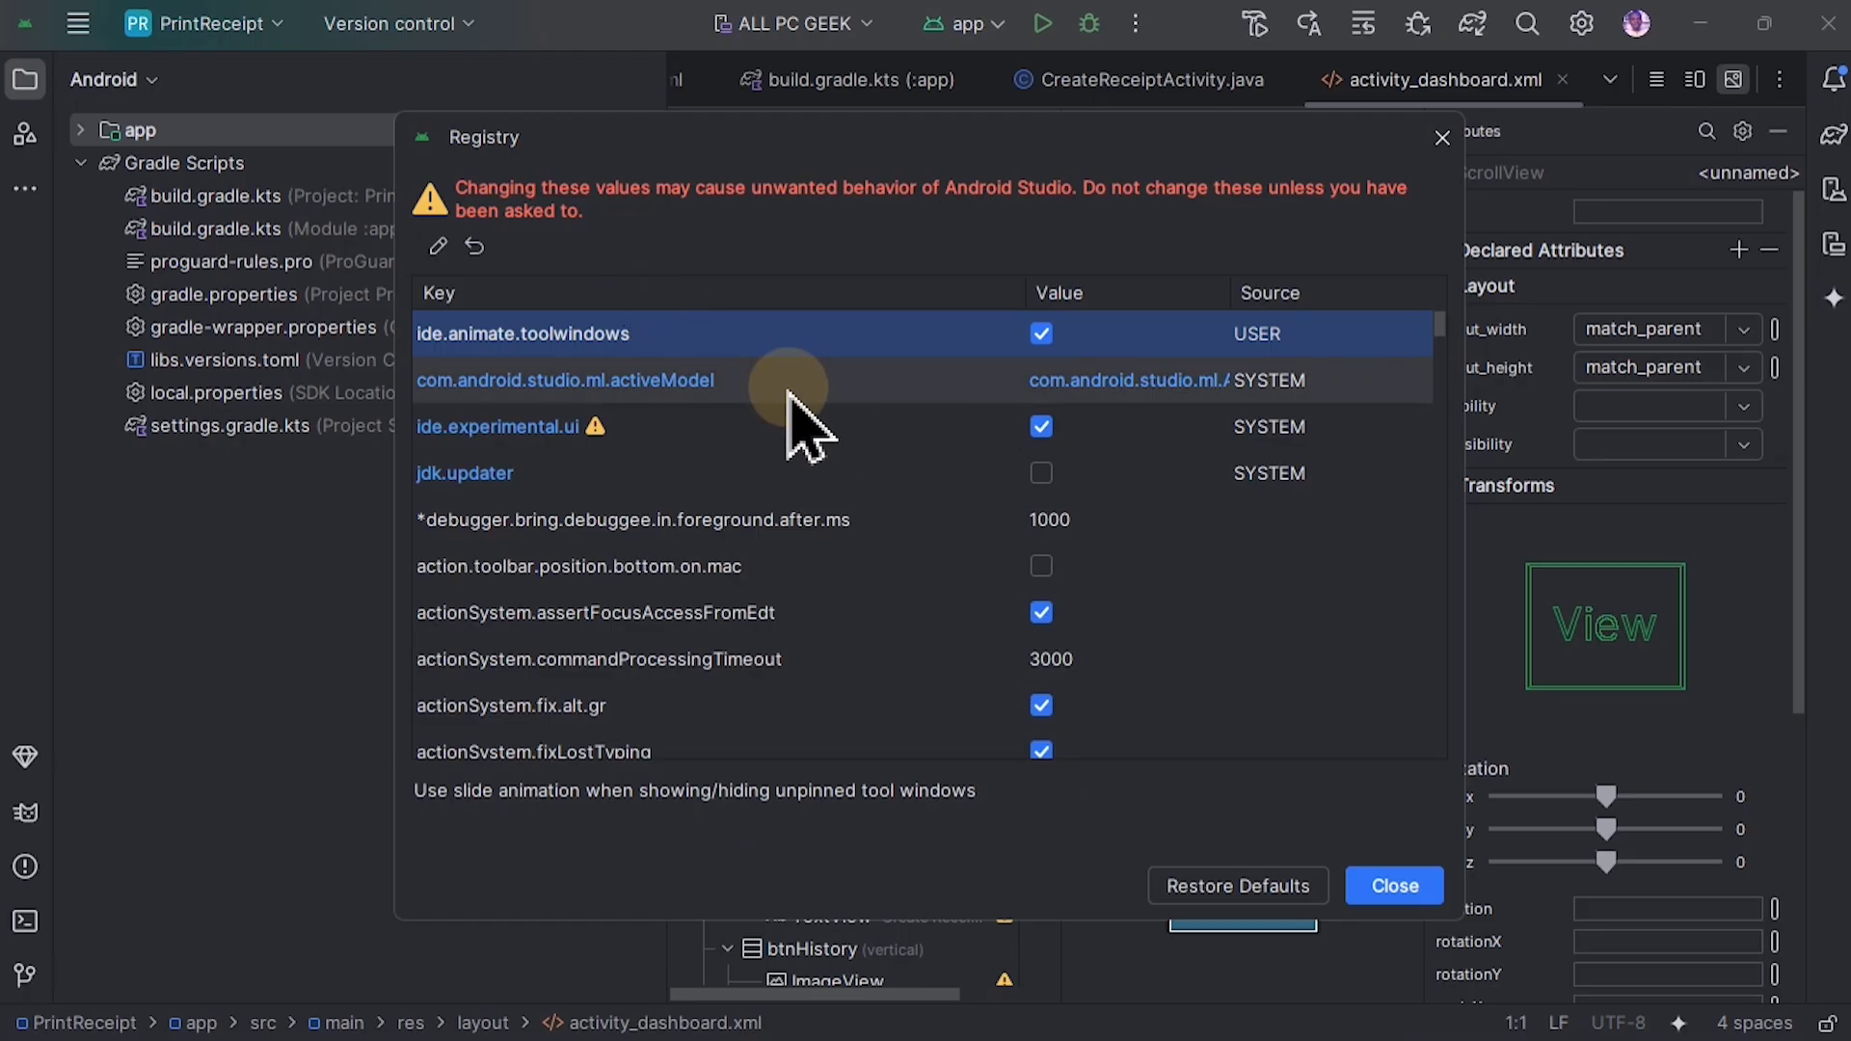
drag(928, 135, 942, 77)
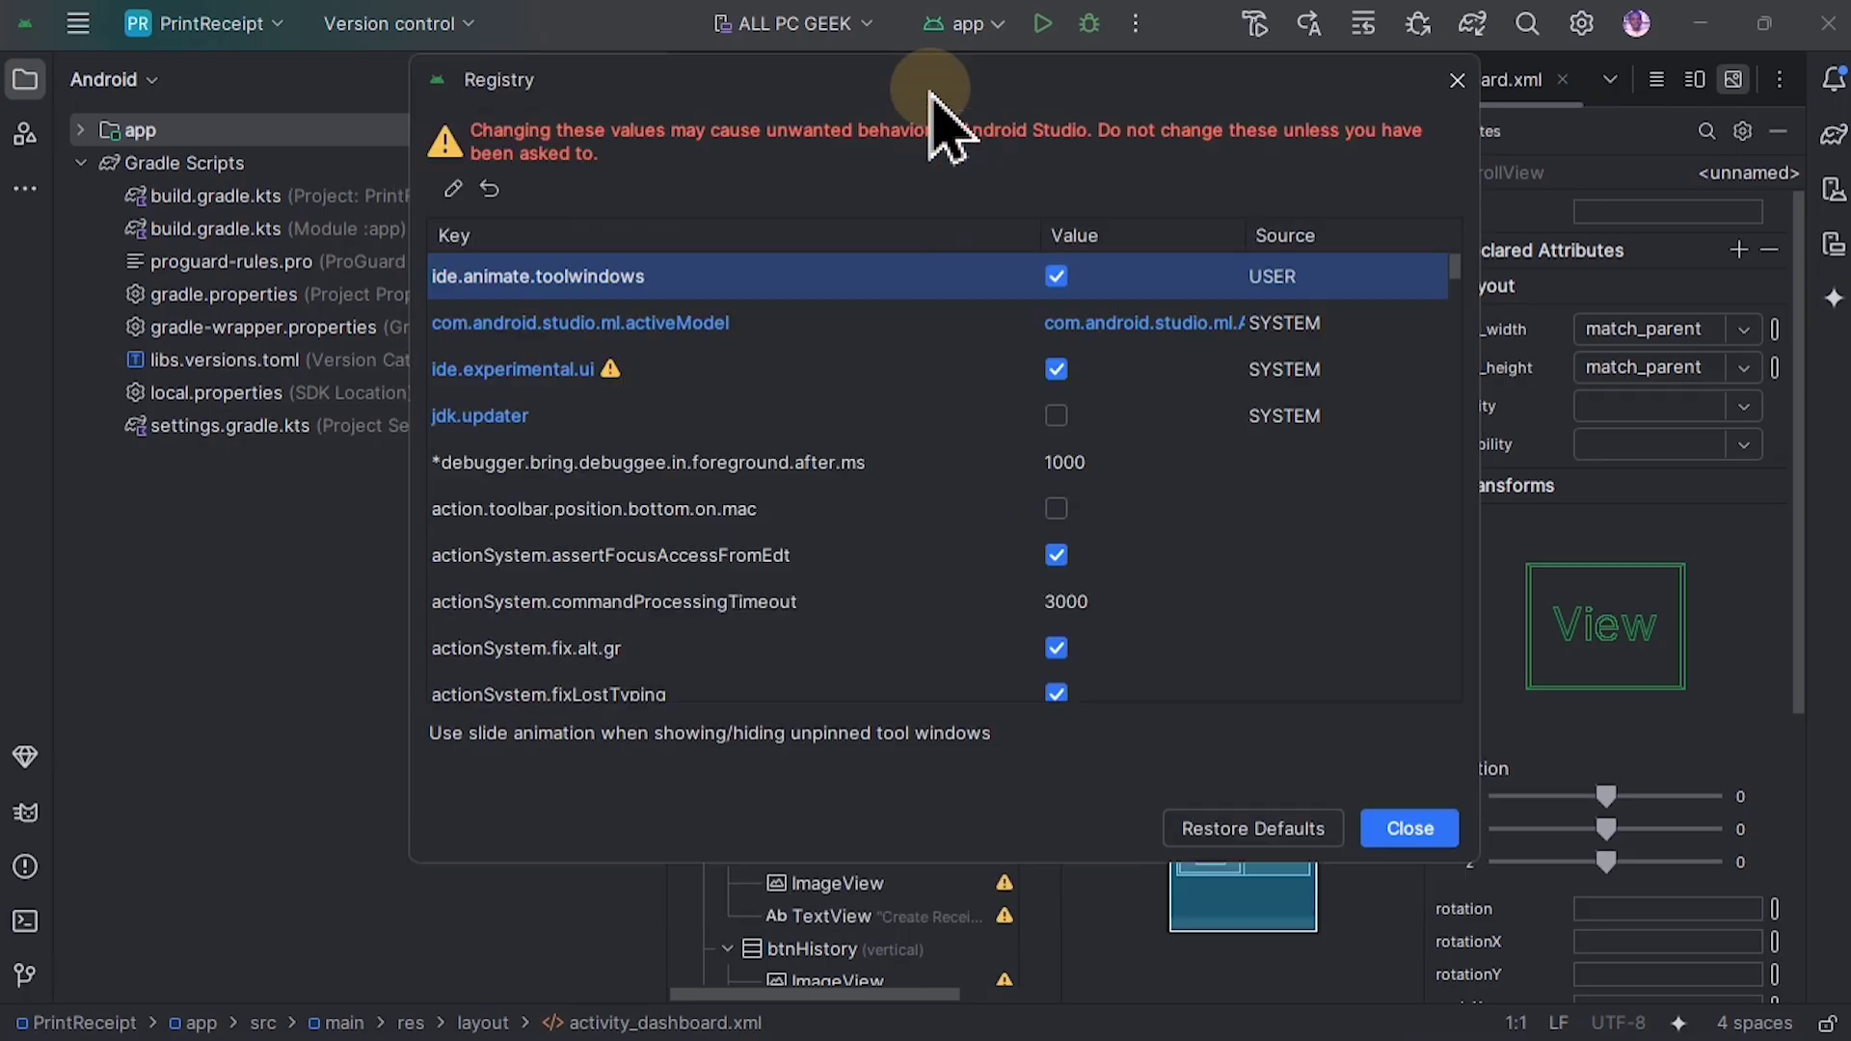
drag(985, 862, 996, 1024)
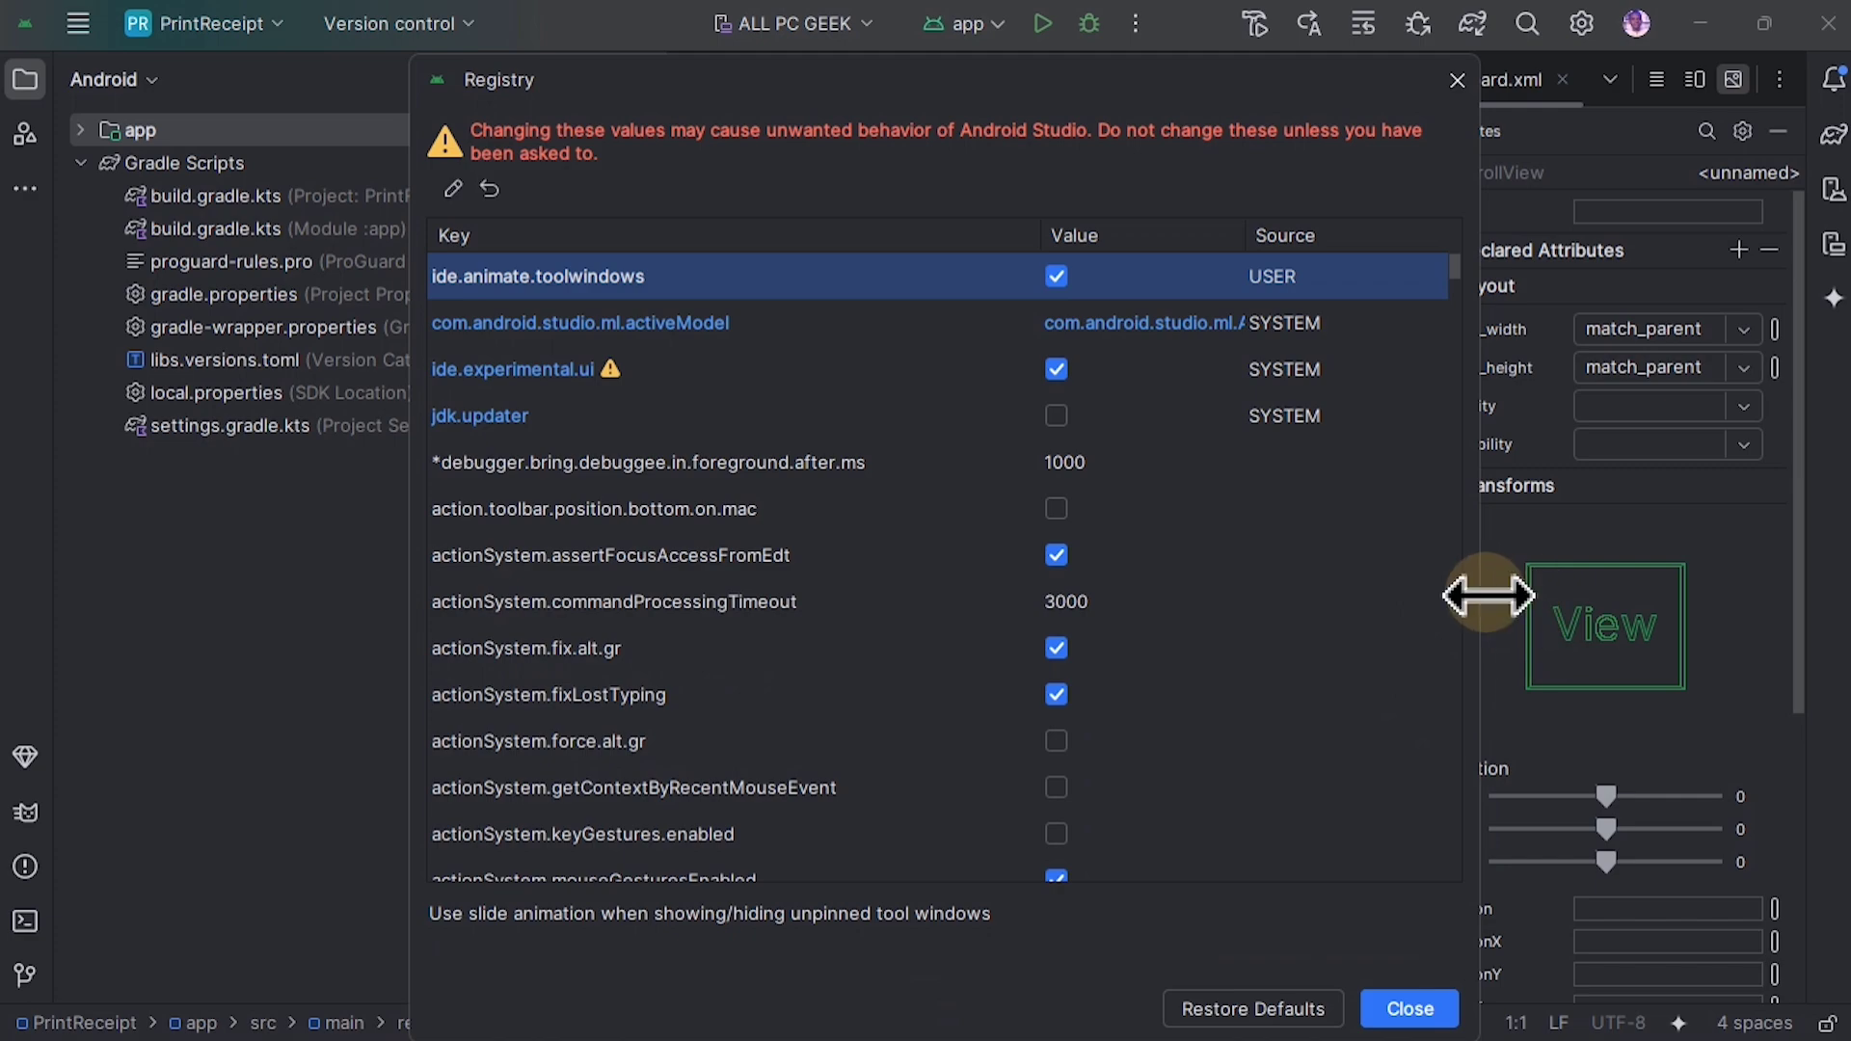
drag(1490, 599, 1694, 570)
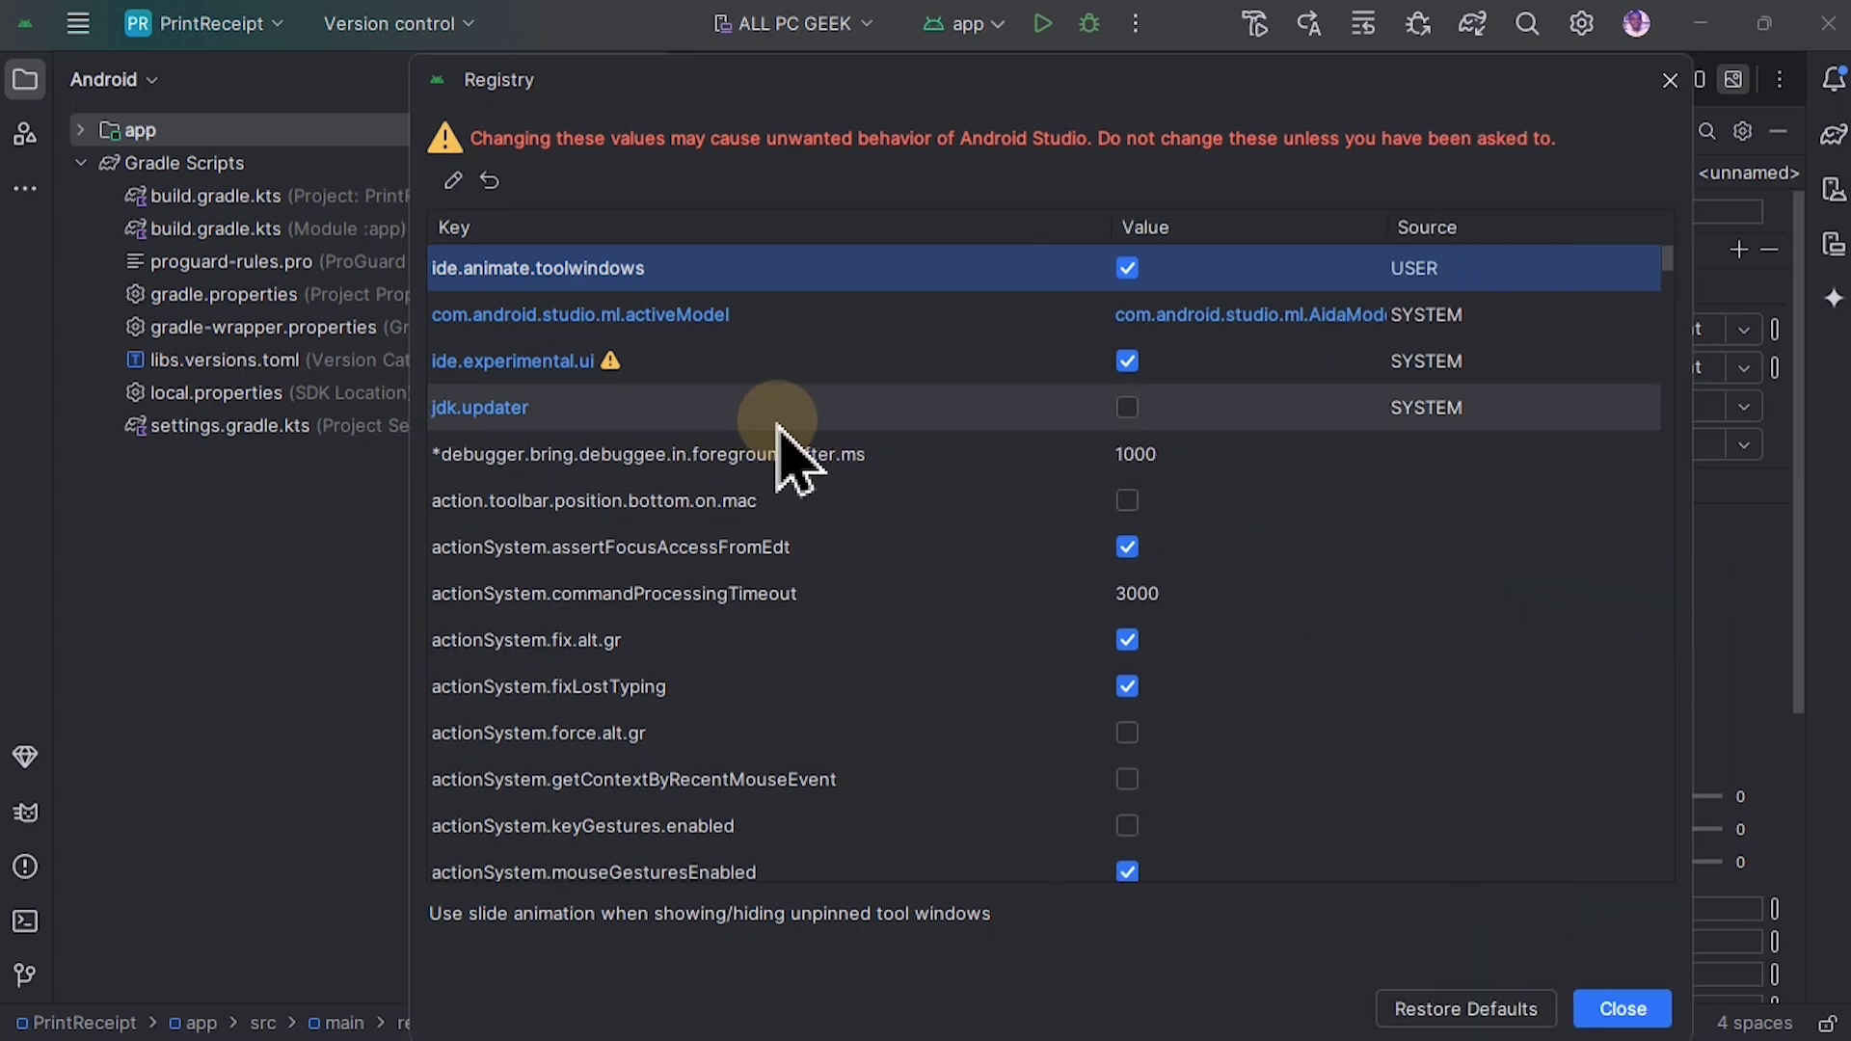
Step: Find the ide.animate.toolwindows key in the Registry, disable it and close the dialog
scroll(779, 445, down, 2)
scroll(781, 443, down, 3)
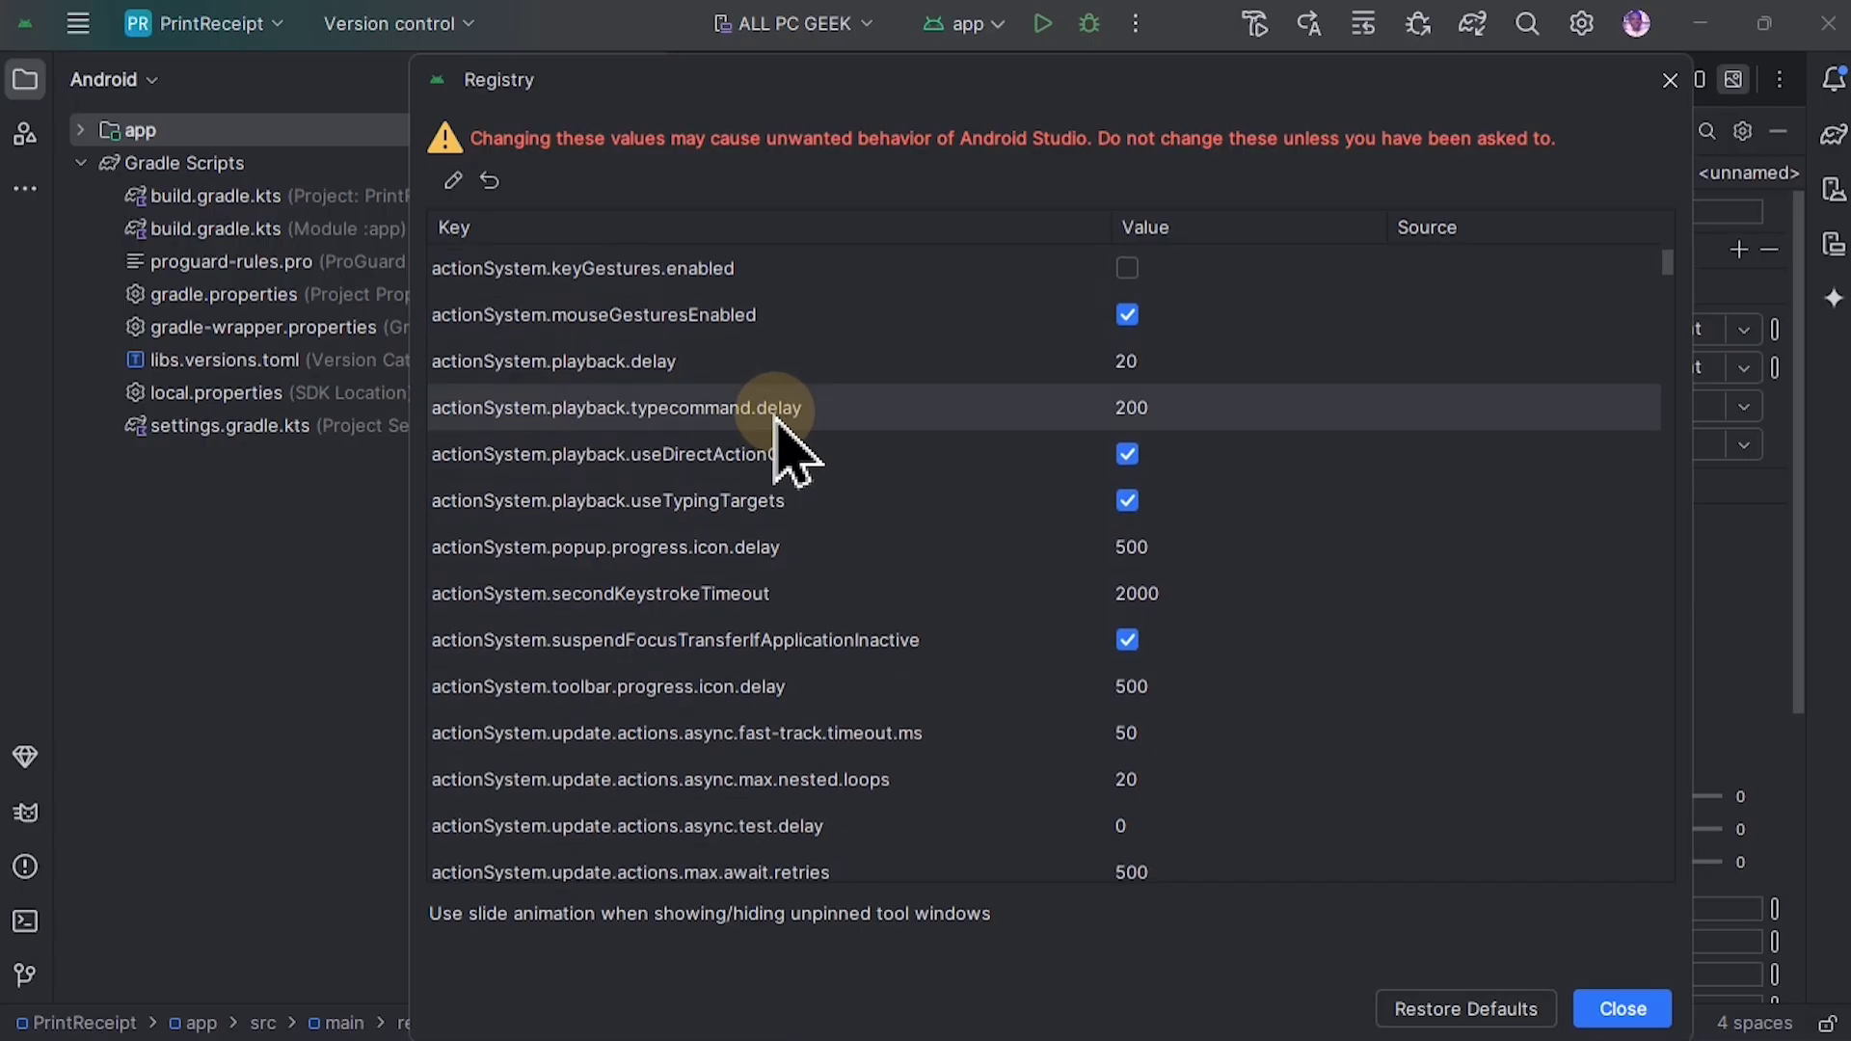
scroll(776, 424, down, 10)
click(765, 588)
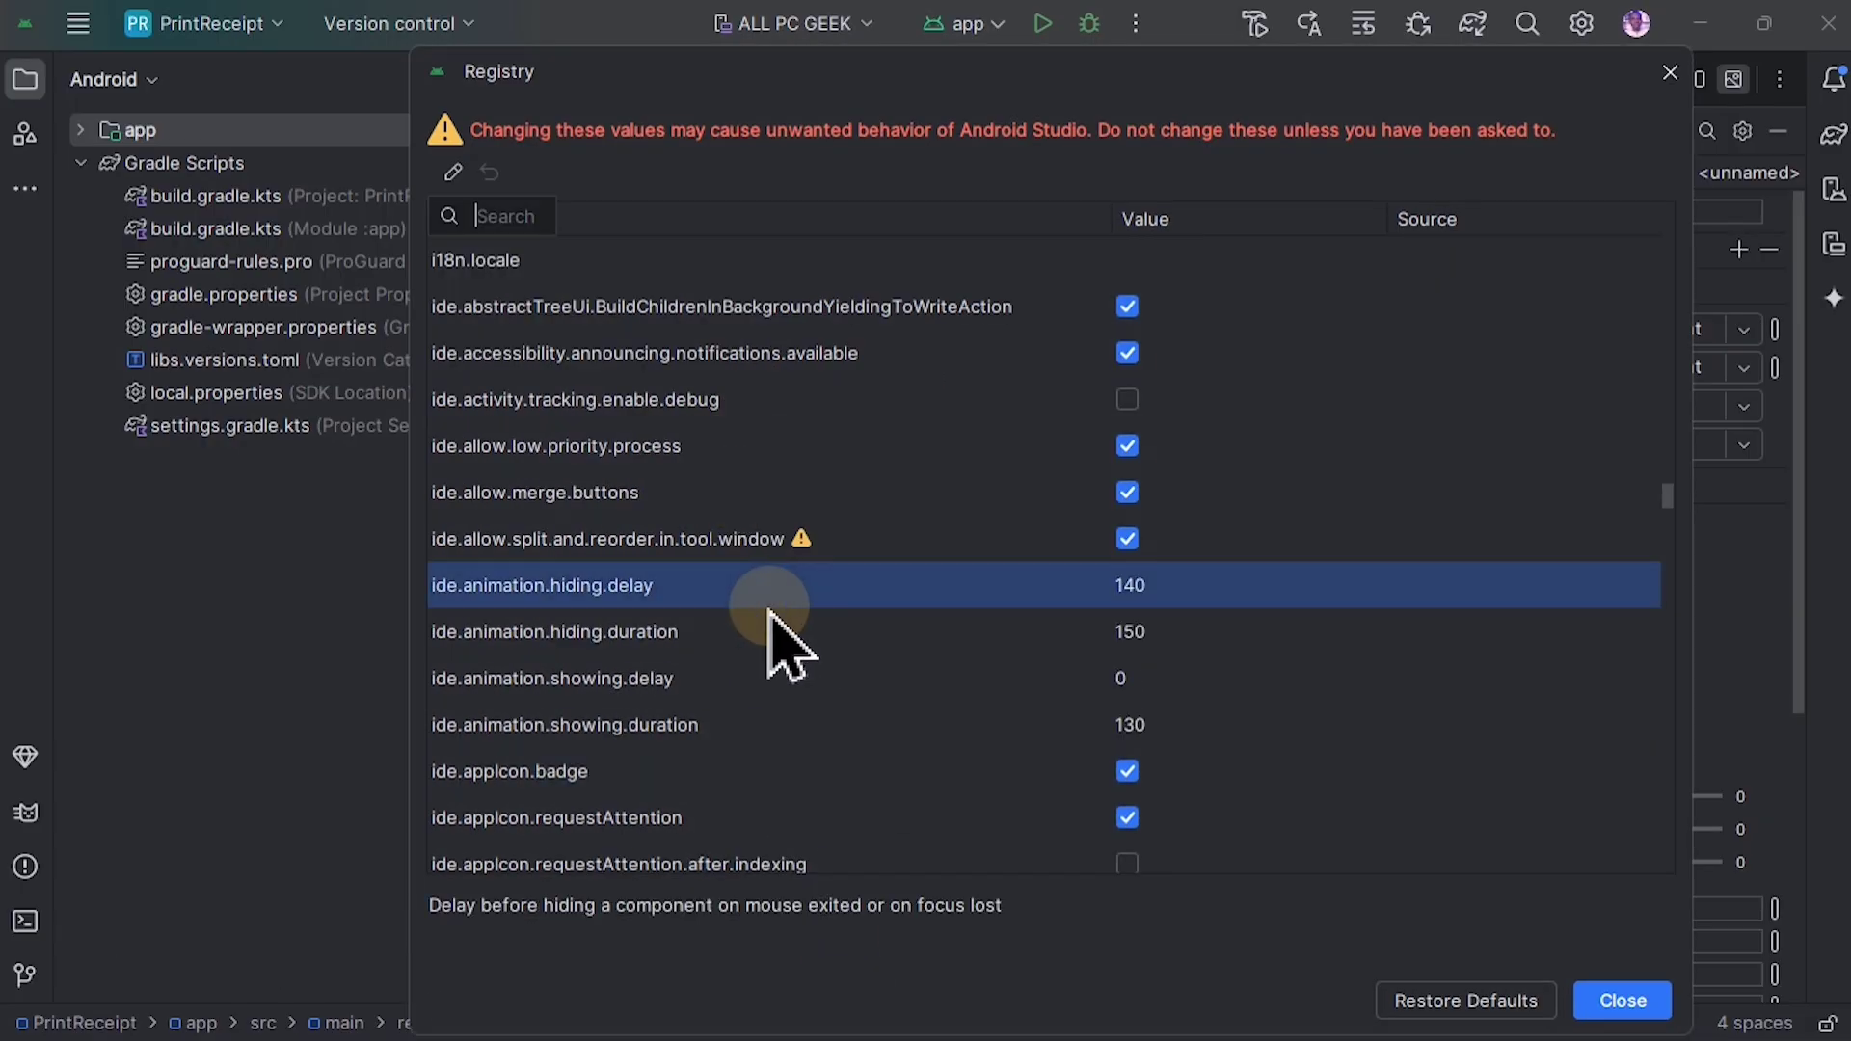
text(ide.ani)
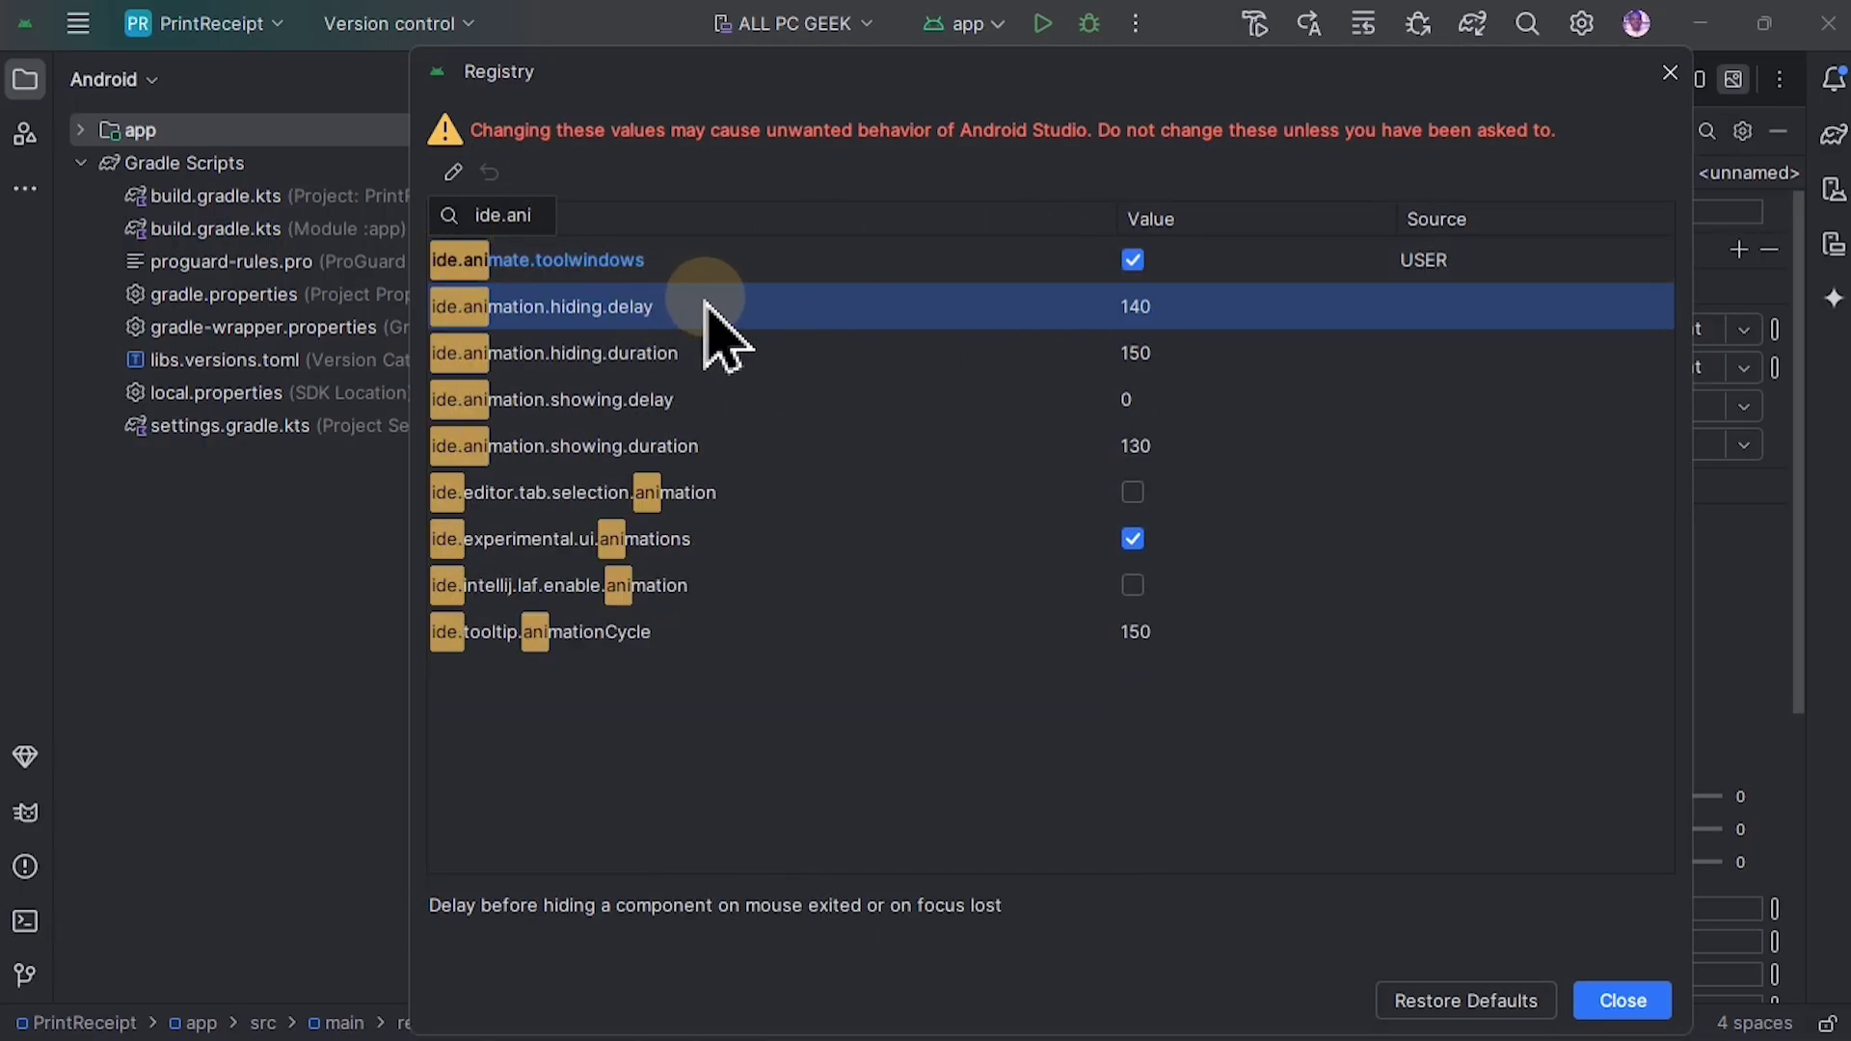
text(mate.toolwindows)
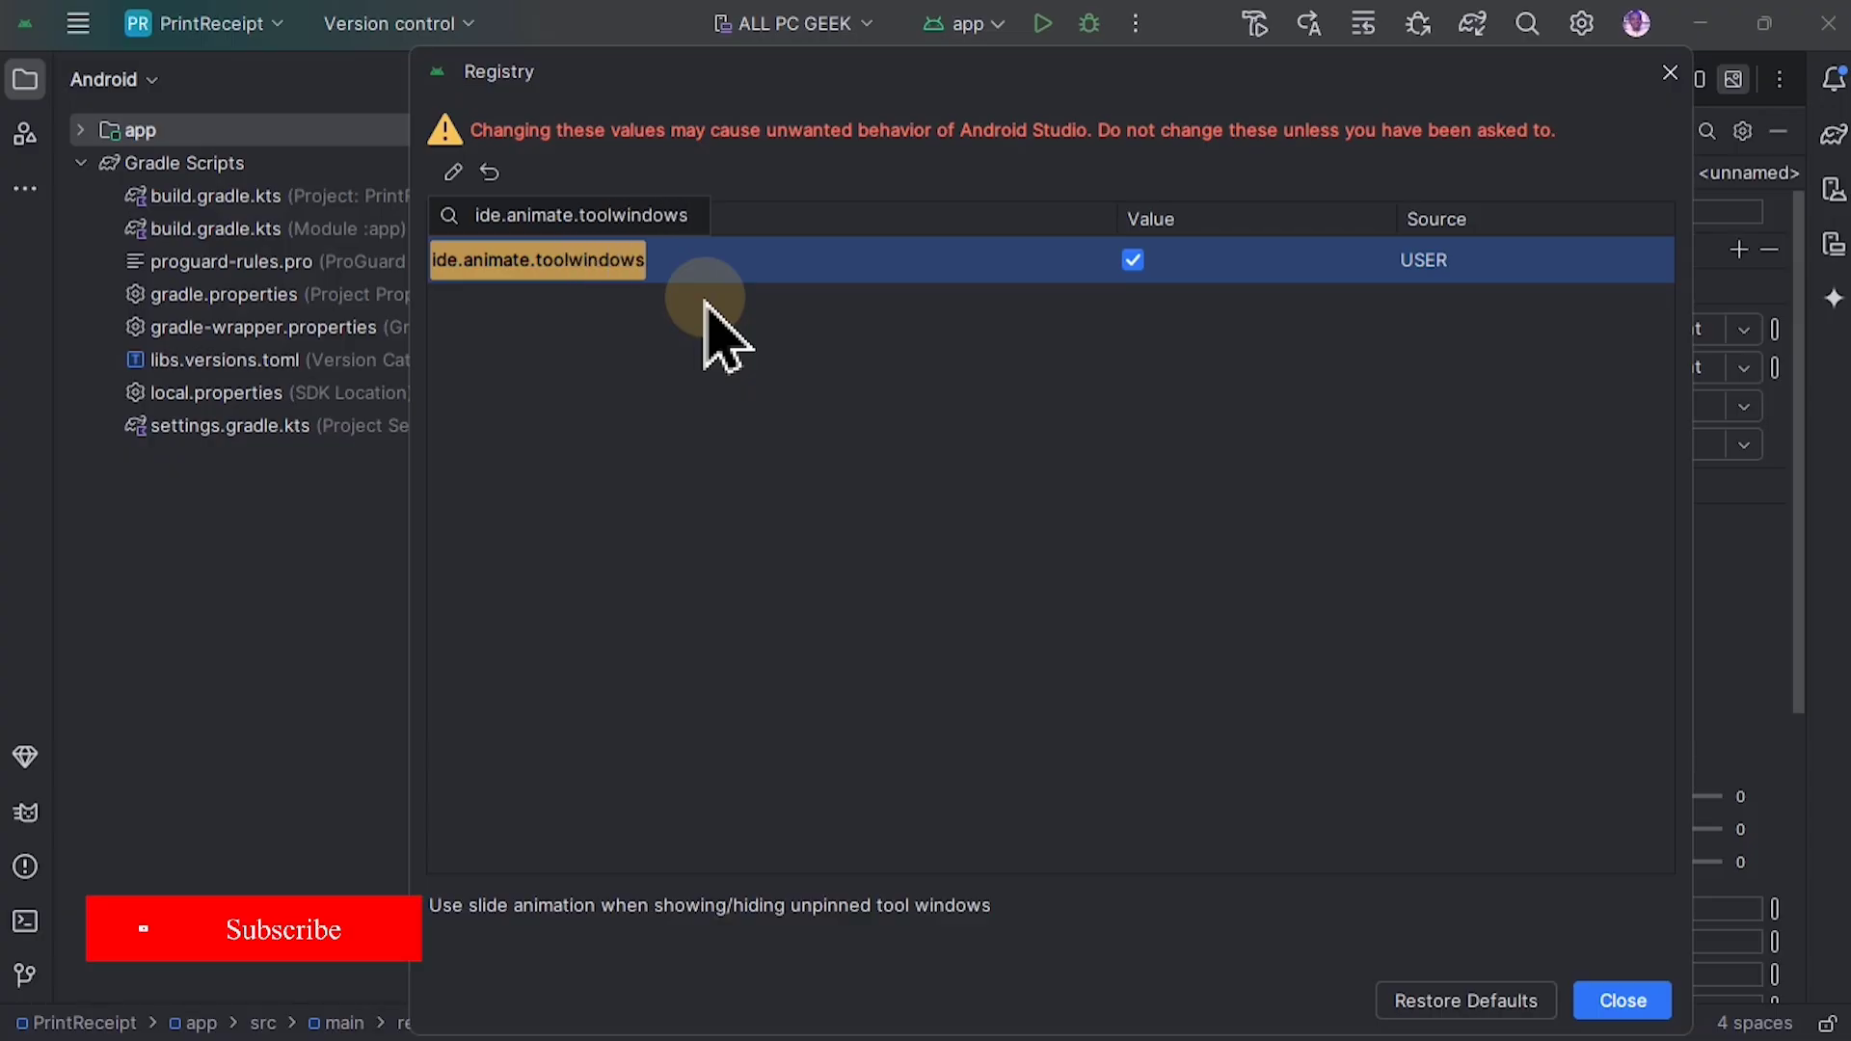
click(1132, 260)
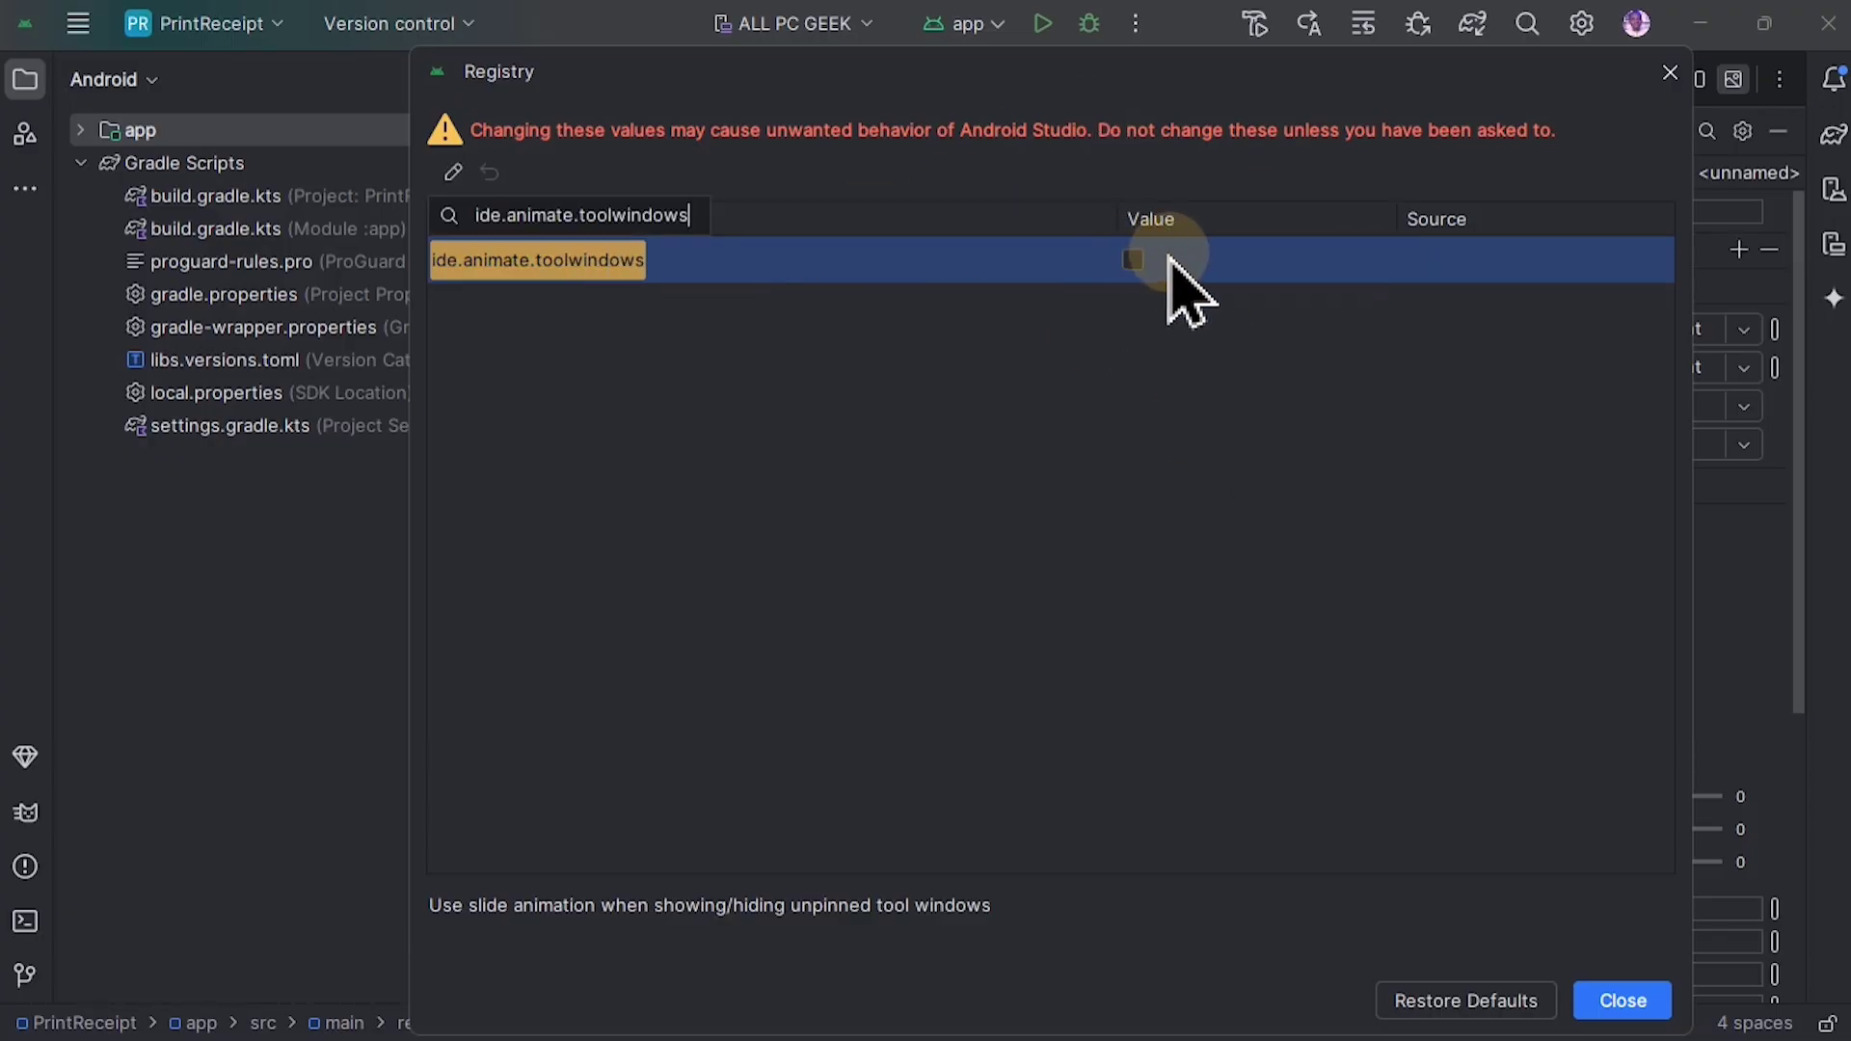
mouse_move(1182, 231)
mouse_down()
mouse_move(1142, 259)
mouse_move(1184, 265)
mouse_up()
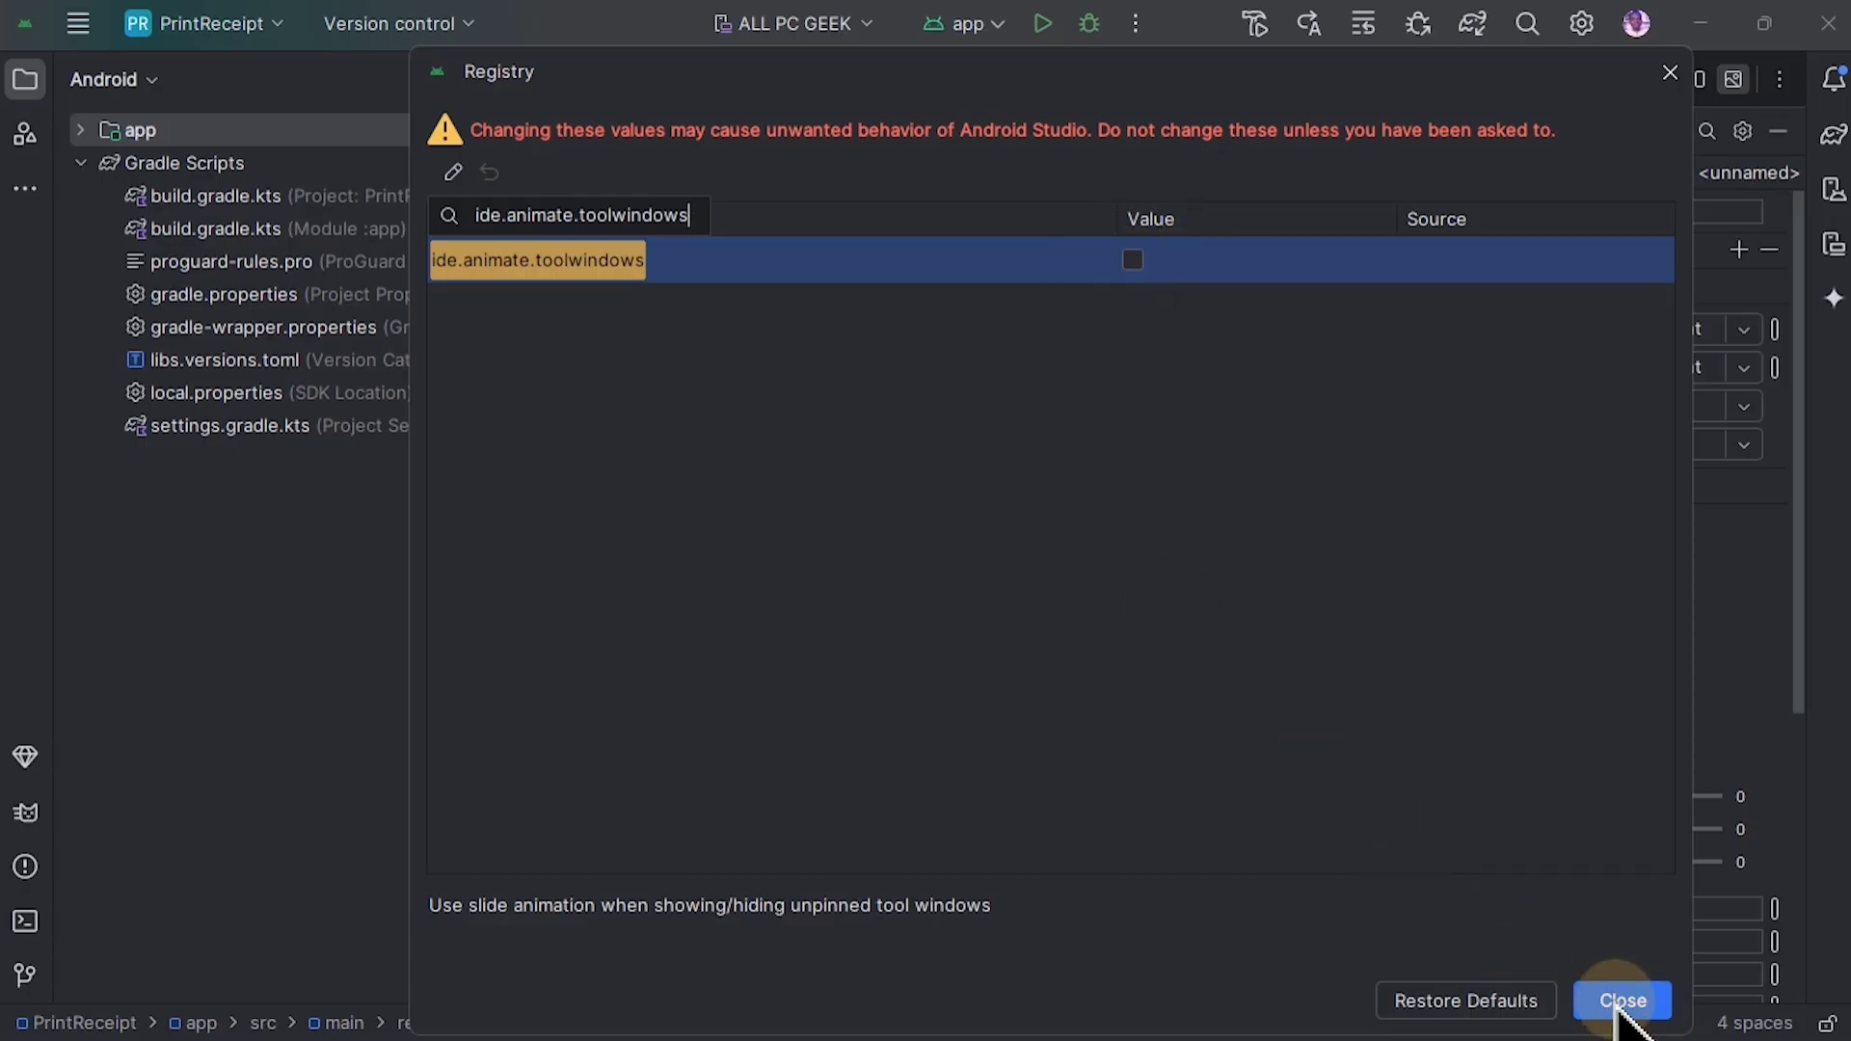
click(1624, 1002)
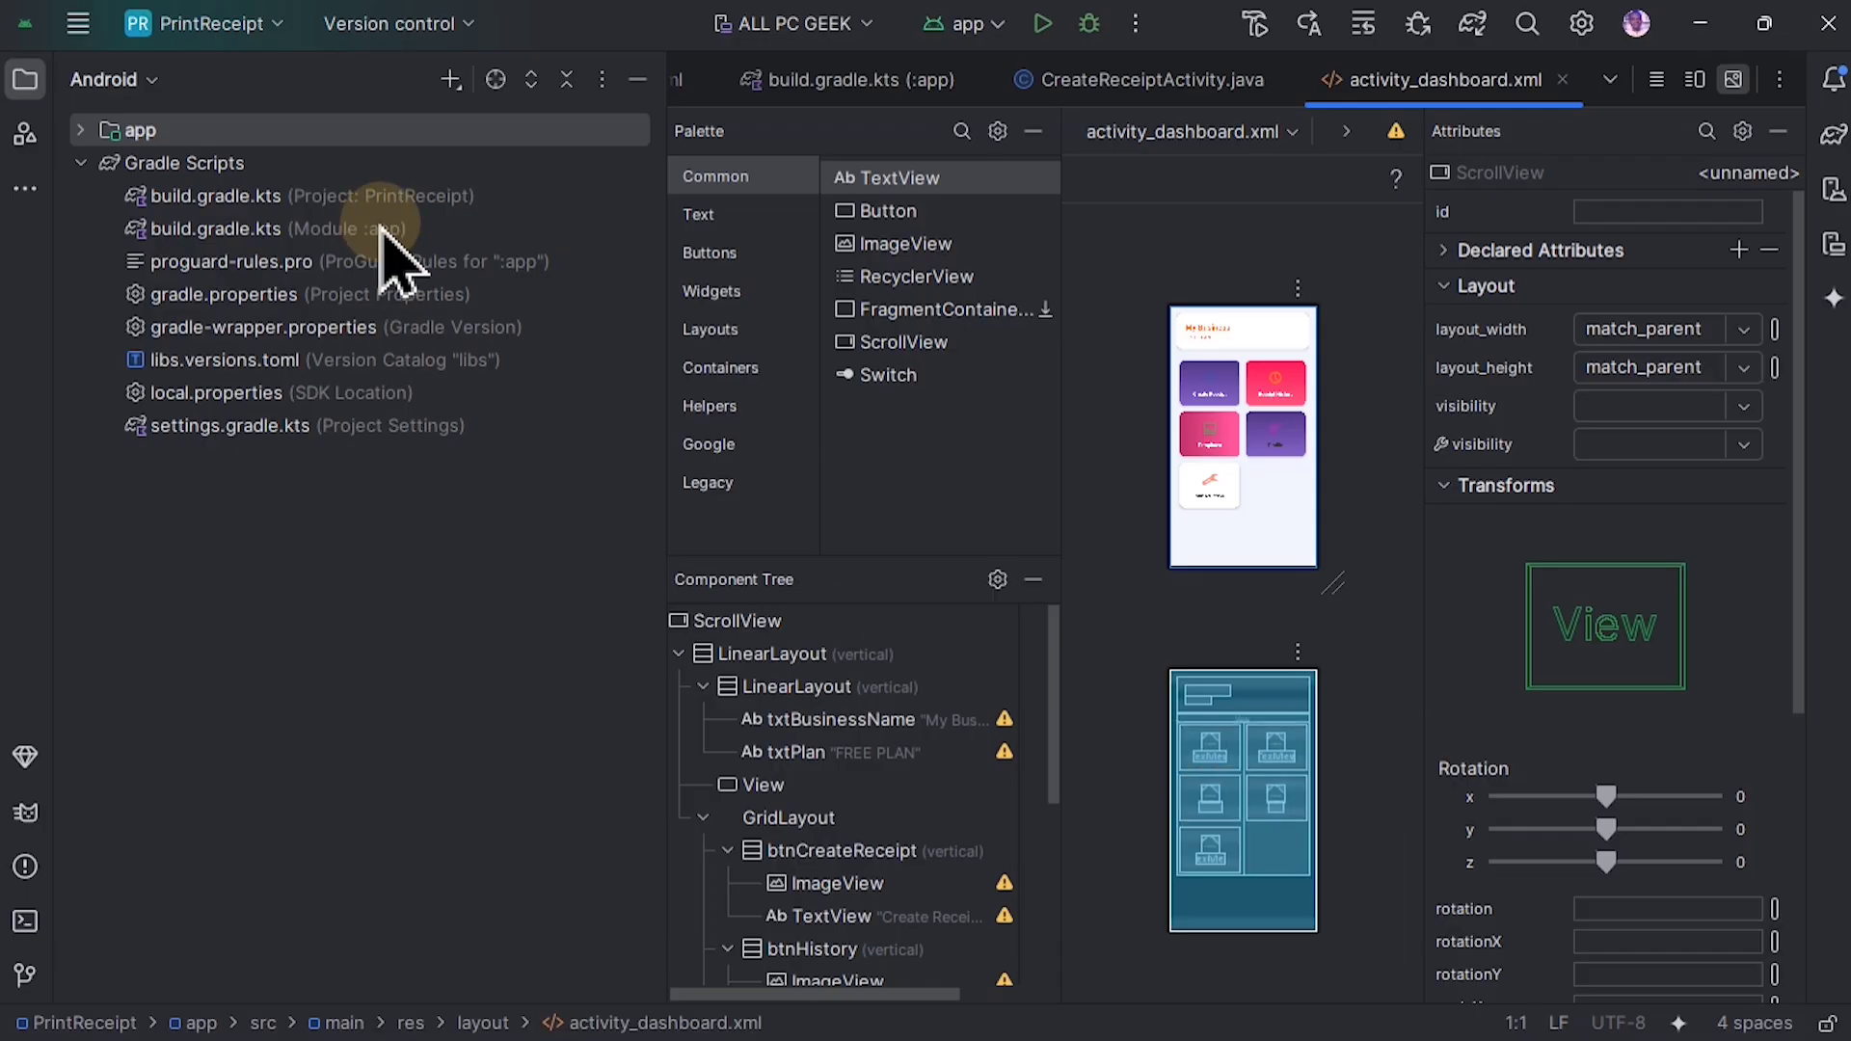
Step: Turn on Power Save Mode for the IDE
click(78, 25)
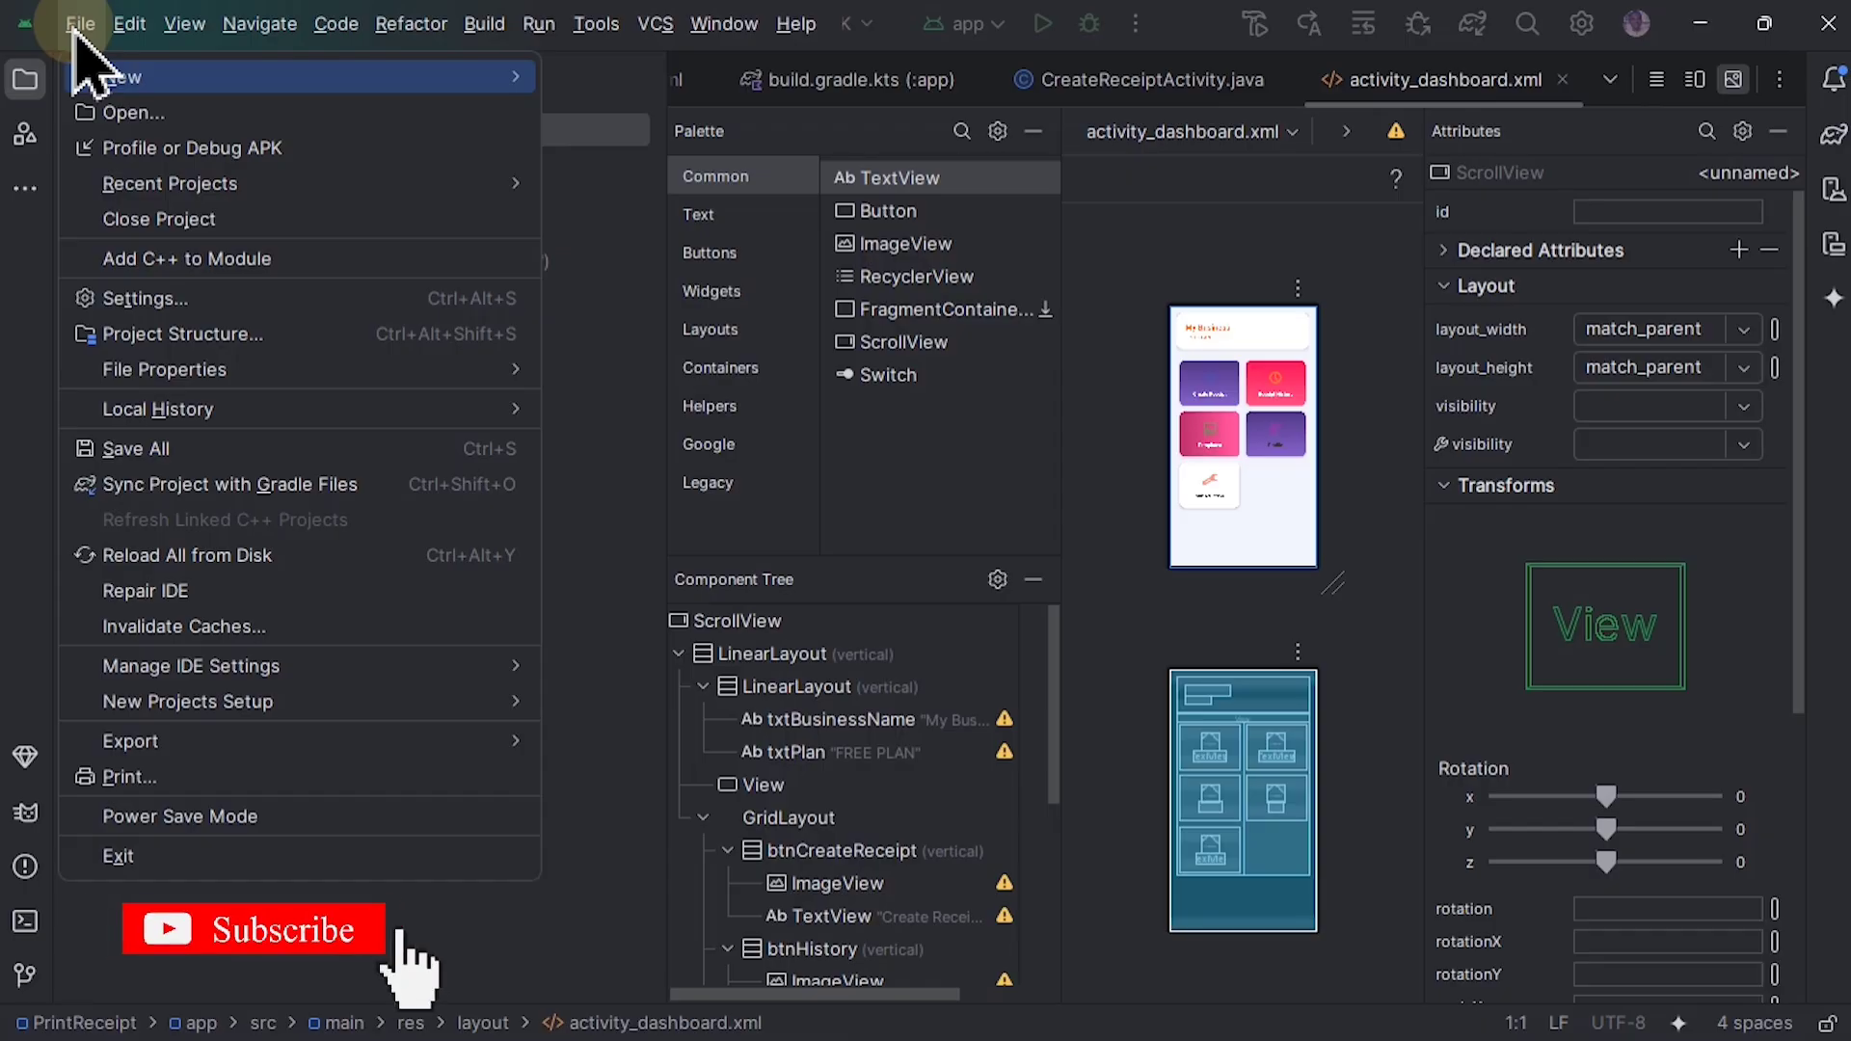
click(253, 815)
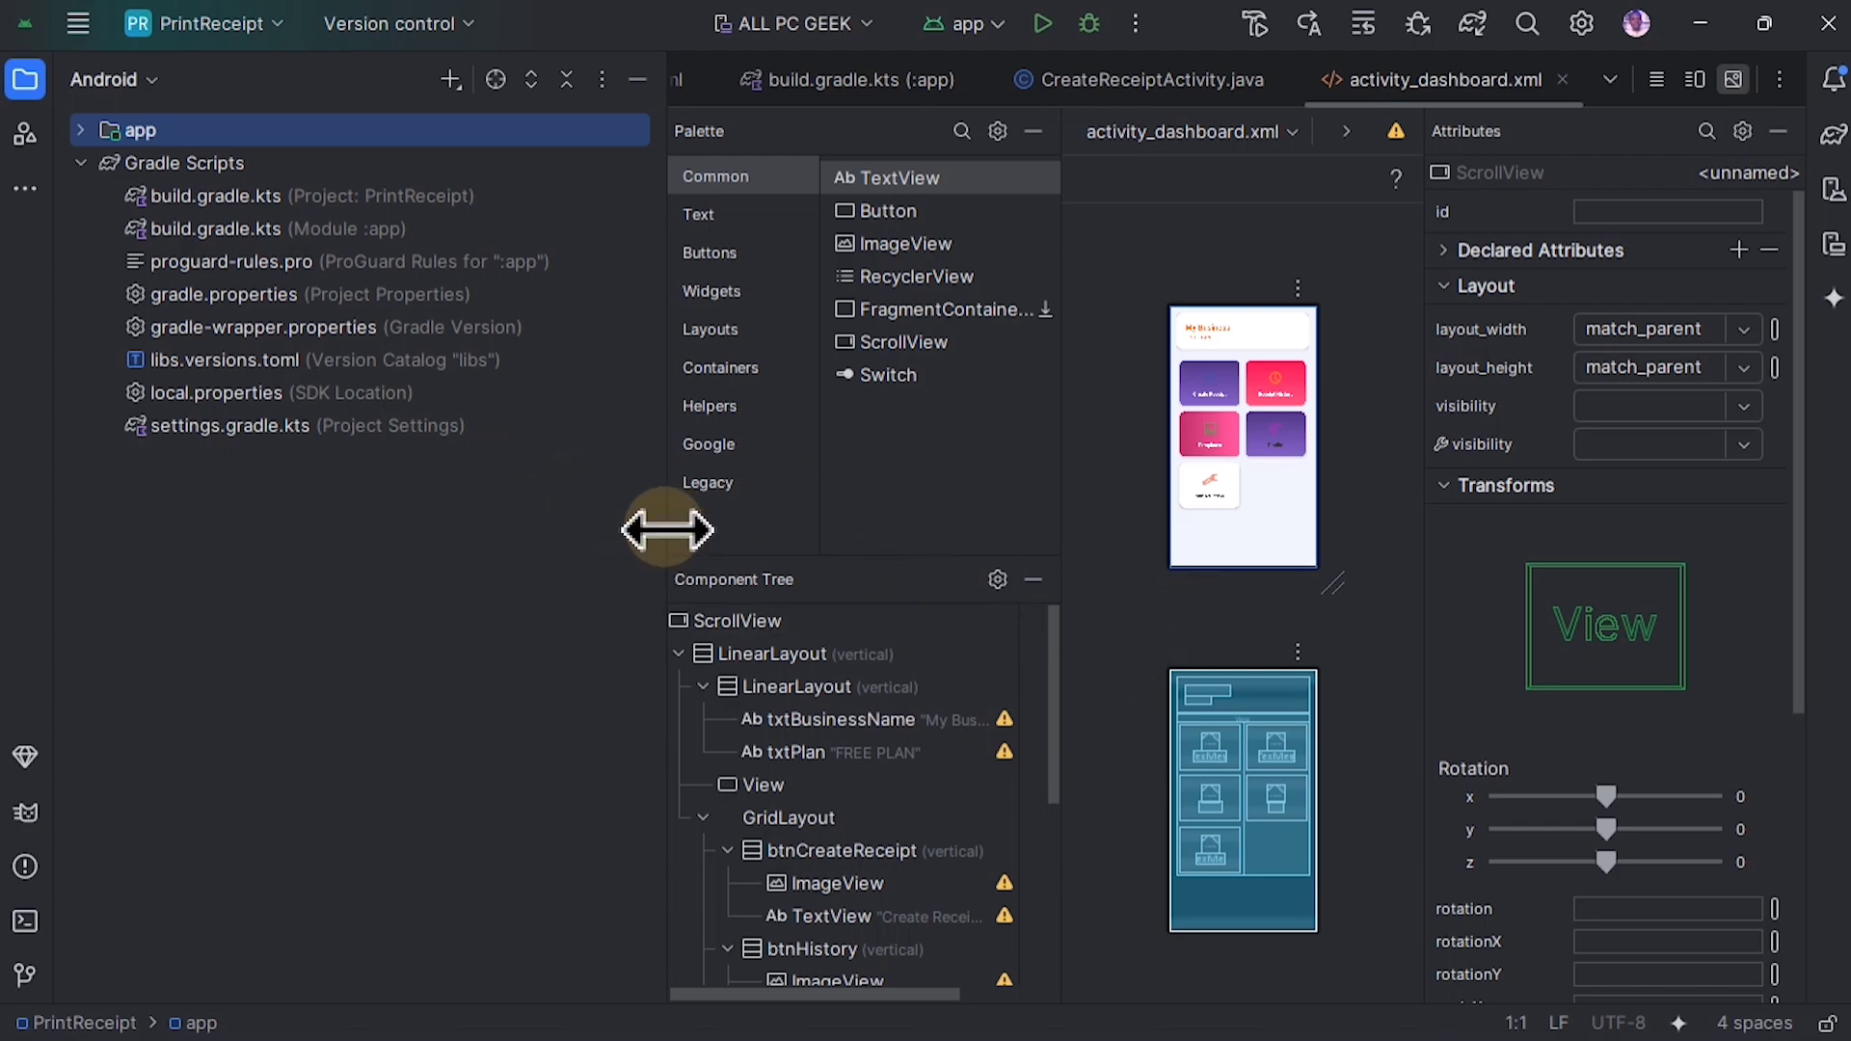
Step: Narrow the project tree and switch the activity_dashboard.xml layout editor to the split code and design view
drag(672, 528, 330, 587)
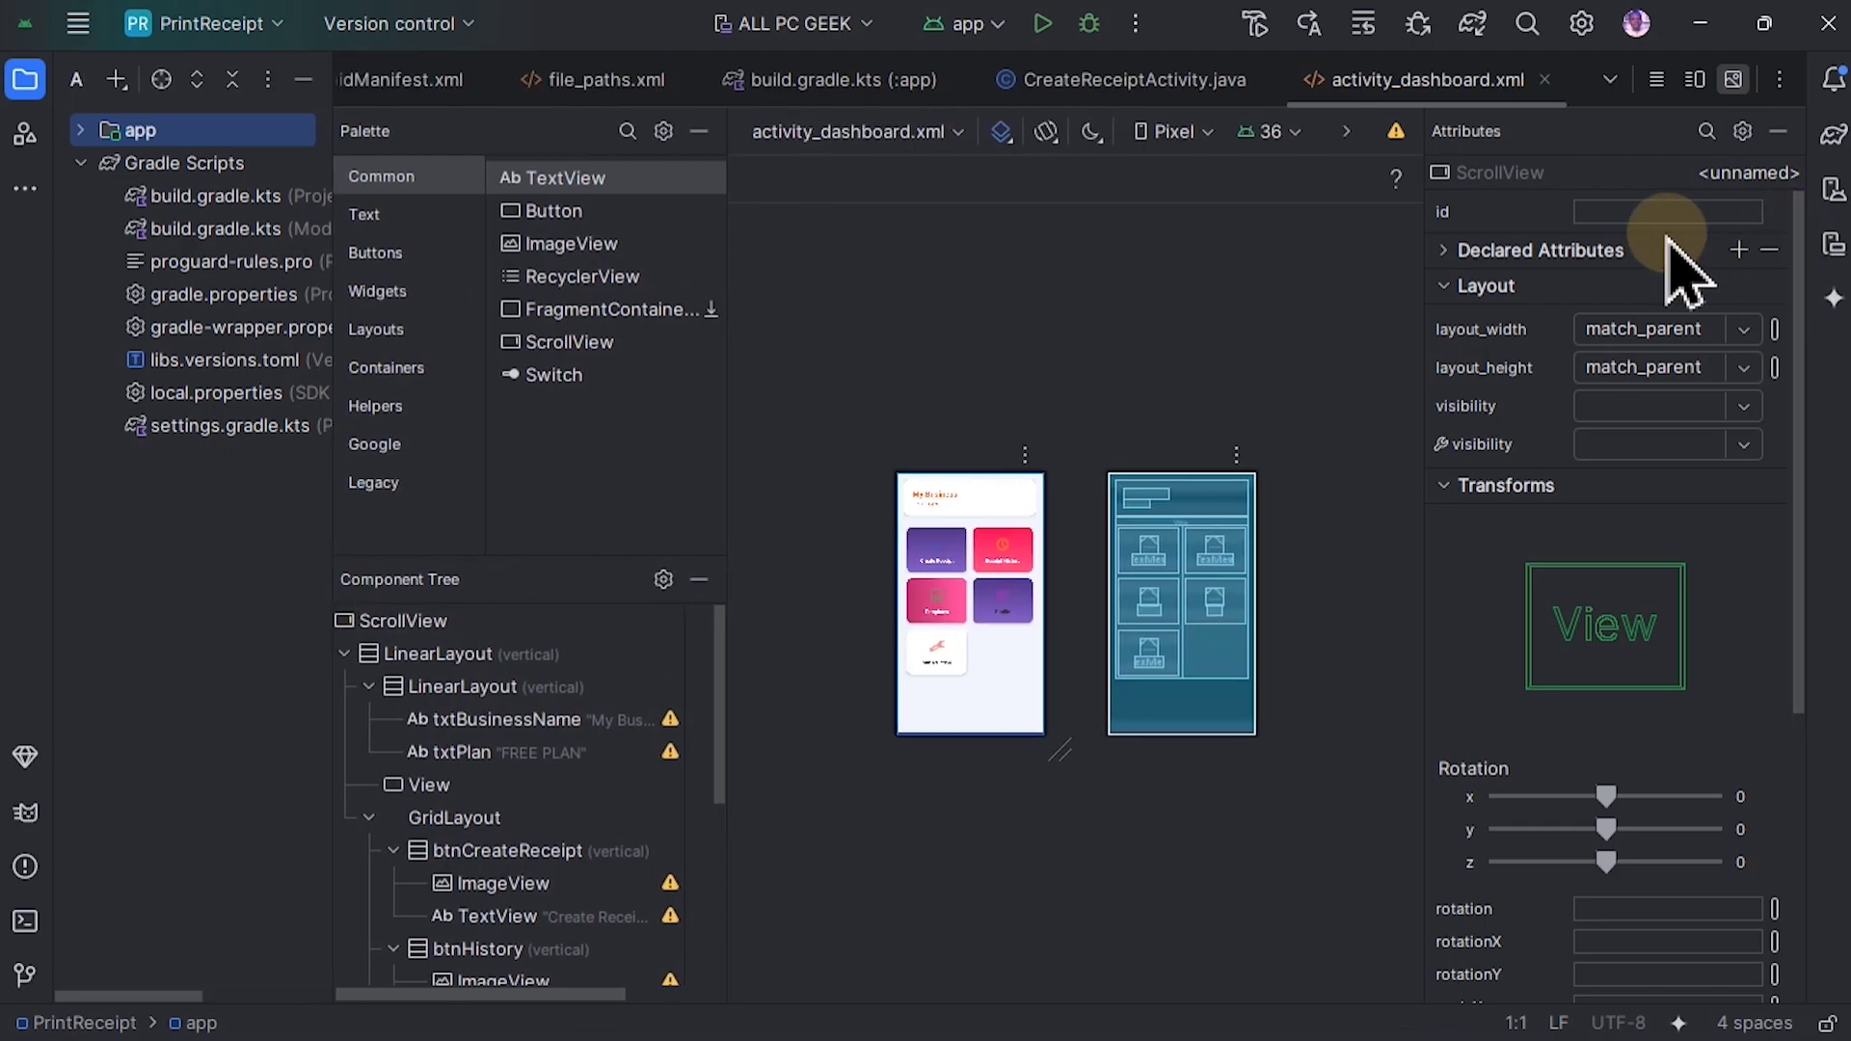
click(1694, 79)
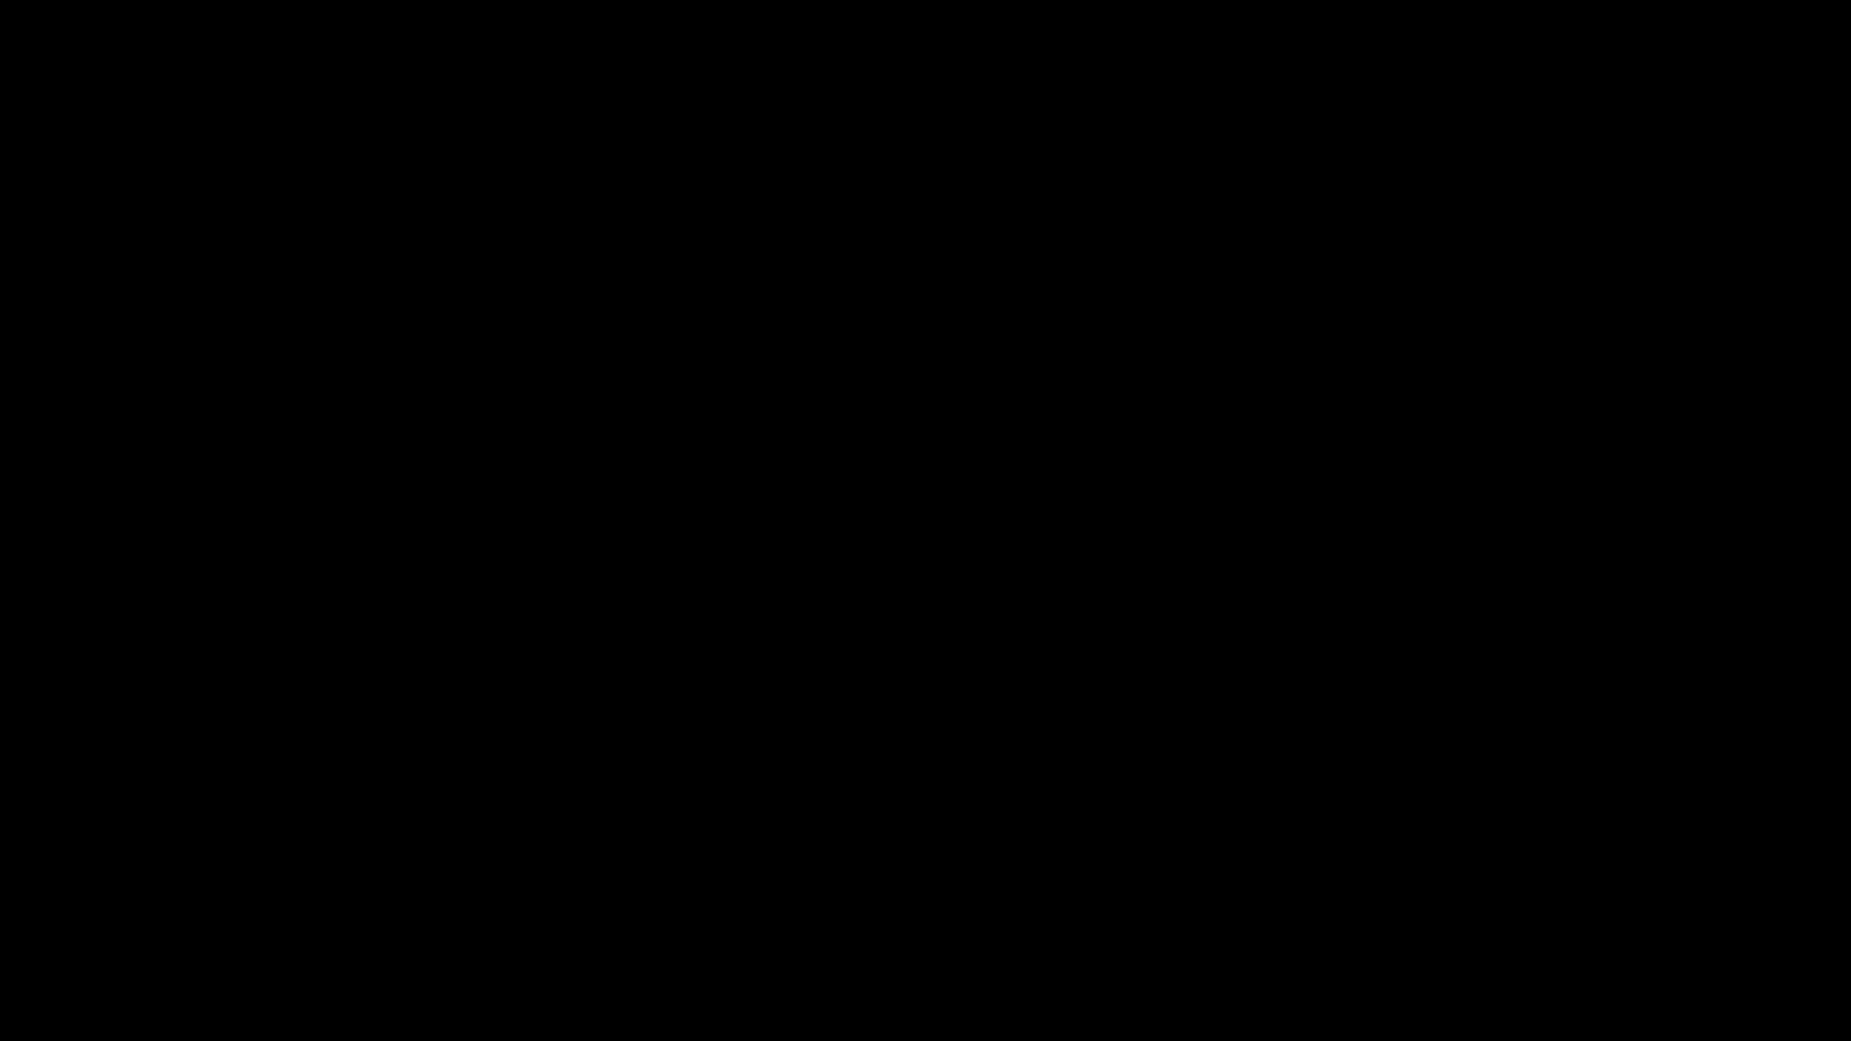